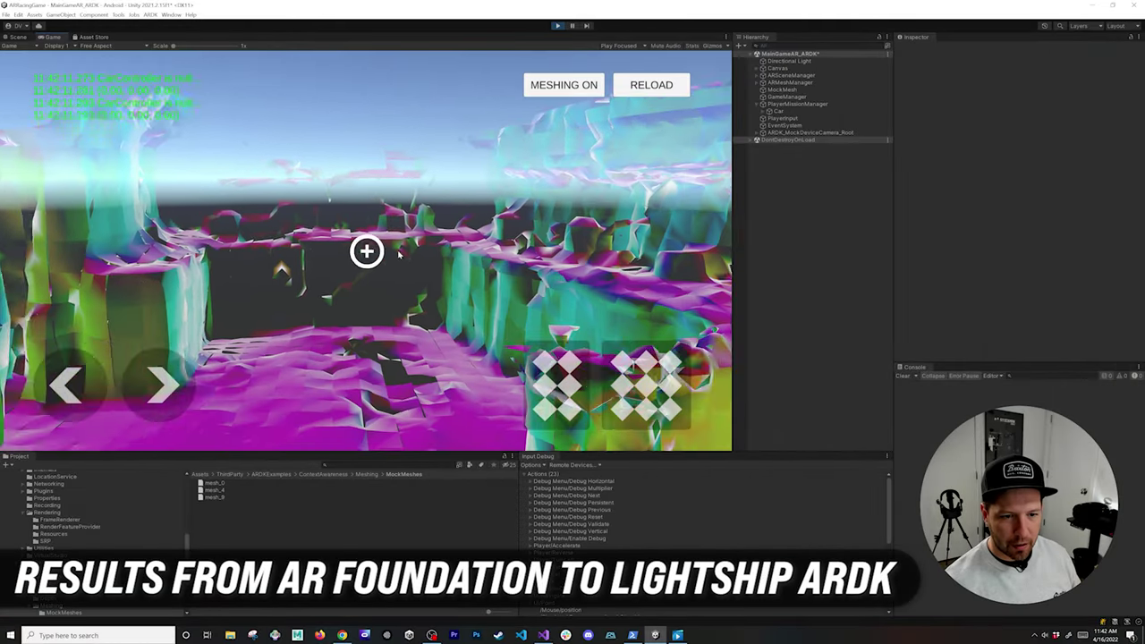
# Step: Place the car on the mock mesh floor in the running game and drive it around, turning both ways and reversing
pyautogui.moveTo(399, 255)
pyautogui.mouseDown(button='right')
pyautogui.moveTo(416, 259)
pyautogui.moveTo(386, 270)
pyautogui.moveTo(393, 251)
pyautogui.moveTo(430, 274)
pyautogui.moveTo(422, 284)
pyautogui.moveTo(391, 277)
pyautogui.moveTo(372, 253)
pyautogui.moveTo(386, 264)
pyautogui.mouseUp(button='right')
pyautogui.click(388, 274)
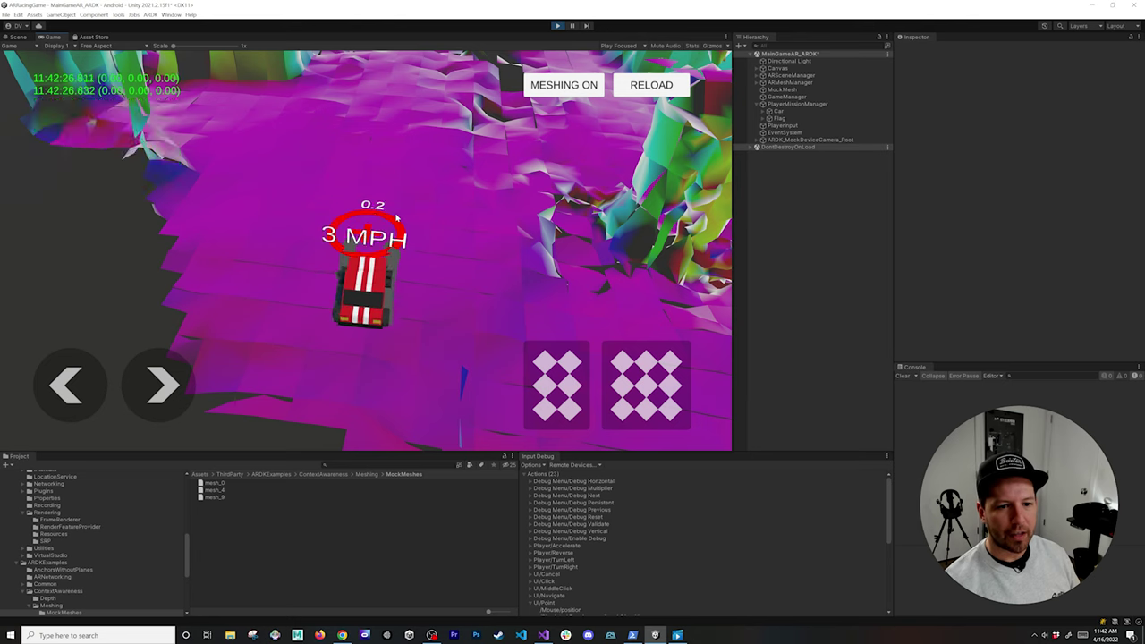
pyautogui.press('s')
pyautogui.press('w')
pyautogui.press('a')
pyautogui.press('d')
pyautogui.press('a')
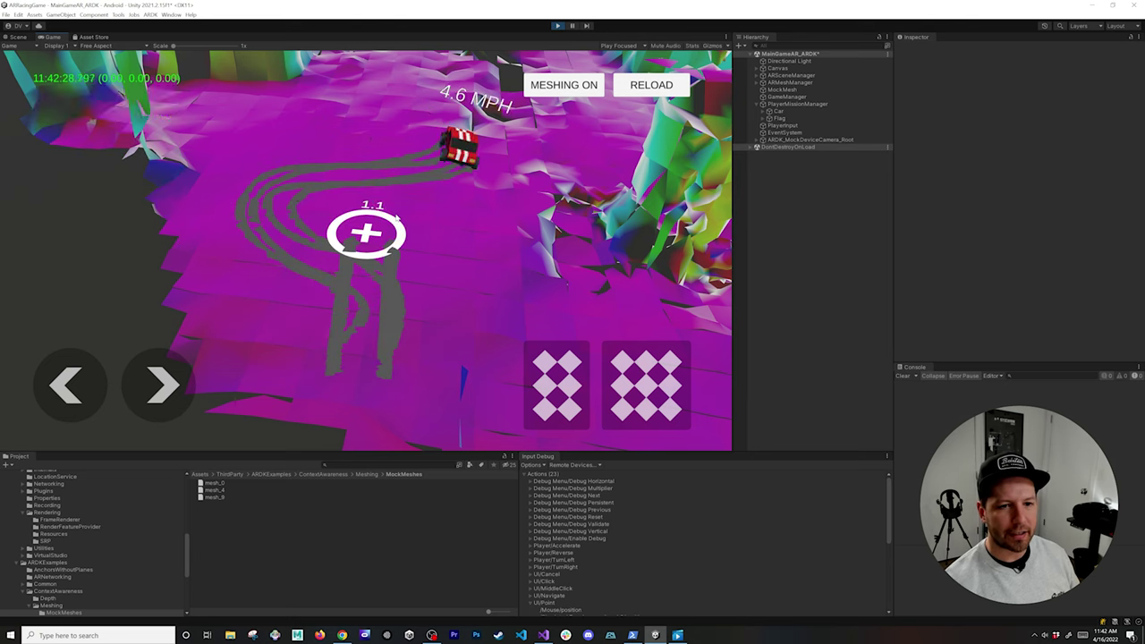
pyautogui.press('s')
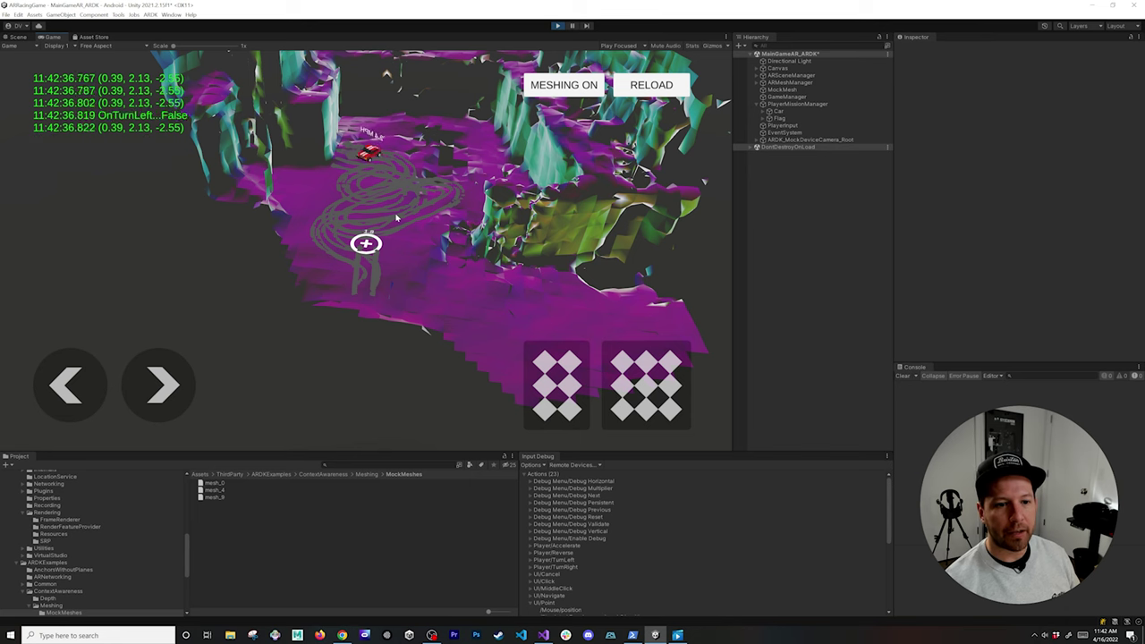
# Step: Examine the generated mock mesh and the car's tracks from several angles in the Scene view, and end play mode
pyautogui.click(19, 37)
pyautogui.keyDown('alt'); pyautogui.moveTo(322, 262); pyautogui.dragTo(530, 298); pyautogui.keyUp('alt')
pyautogui.moveTo(530, 298); pyautogui.dragTo(566, 275, button='right')
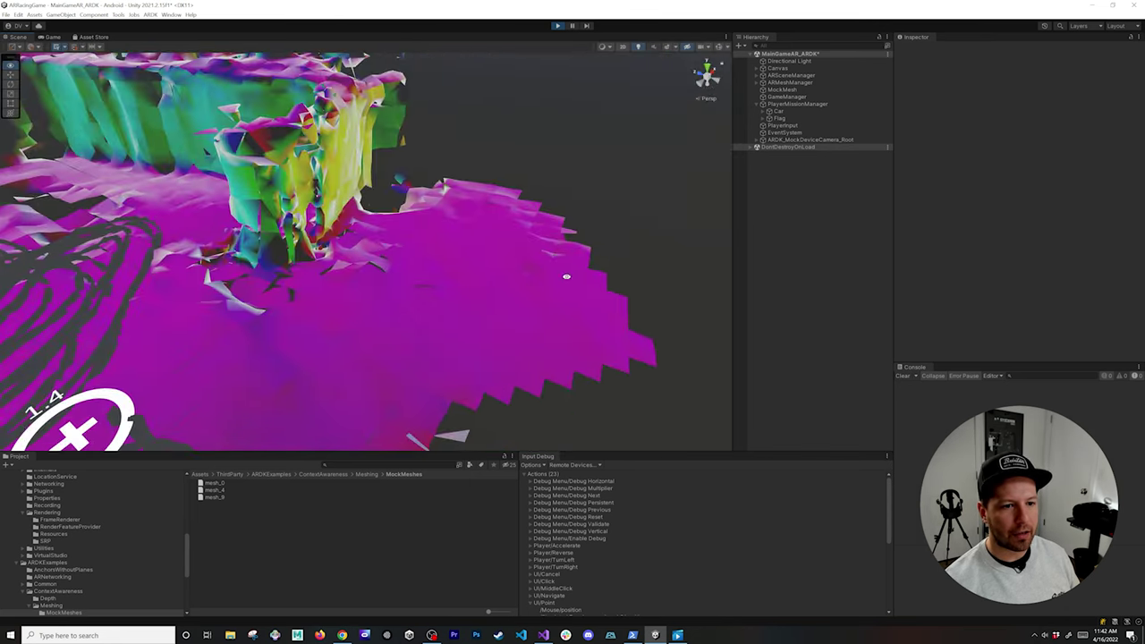
pyautogui.keyDown('alt'); pyautogui.moveTo(173, 252); pyautogui.dragTo(463, 240); pyautogui.keyUp('alt')
pyautogui.scroll(3, 356, 274)
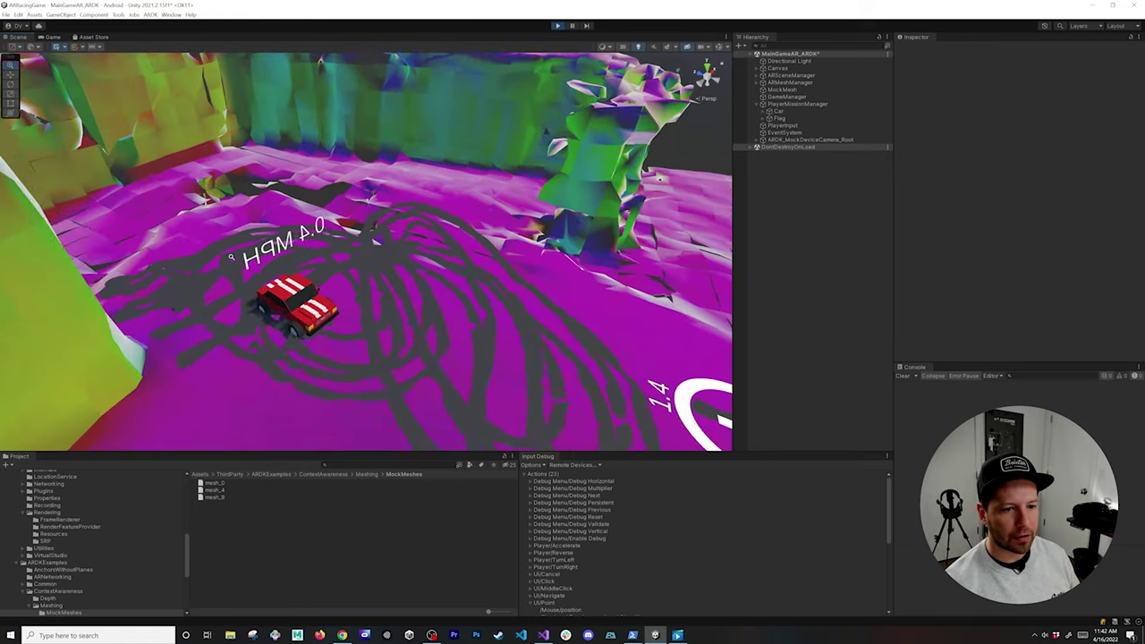
pyautogui.moveTo(355, 273); pyautogui.dragTo(345, 322, button='right')
pyautogui.scroll(-3, 375, 231)
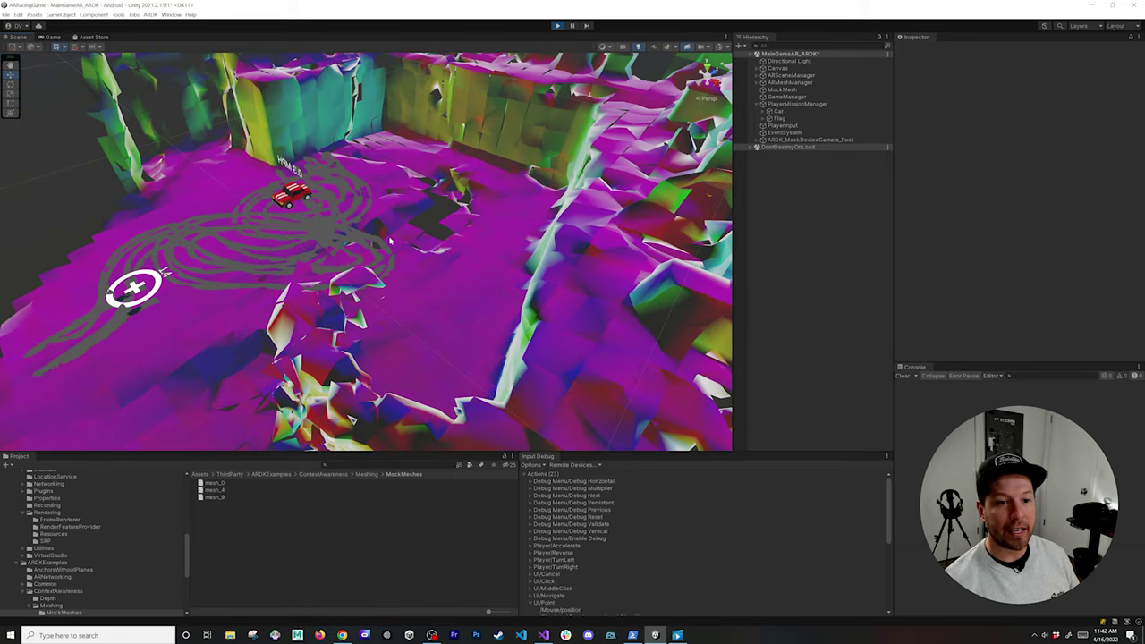
pyautogui.moveTo(390, 240)
pyautogui.mouseDown(button='right')
pyautogui.moveTo(444, 187)
pyautogui.moveTo(397, 161)
pyautogui.mouseUp(button='right')
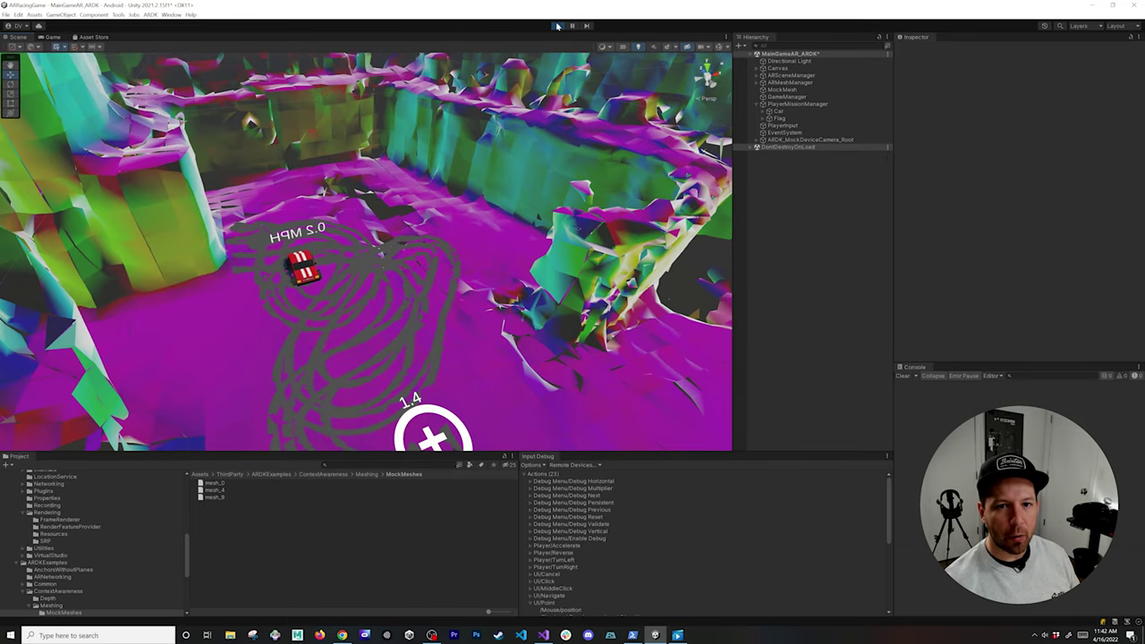
pyautogui.click(556, 26)
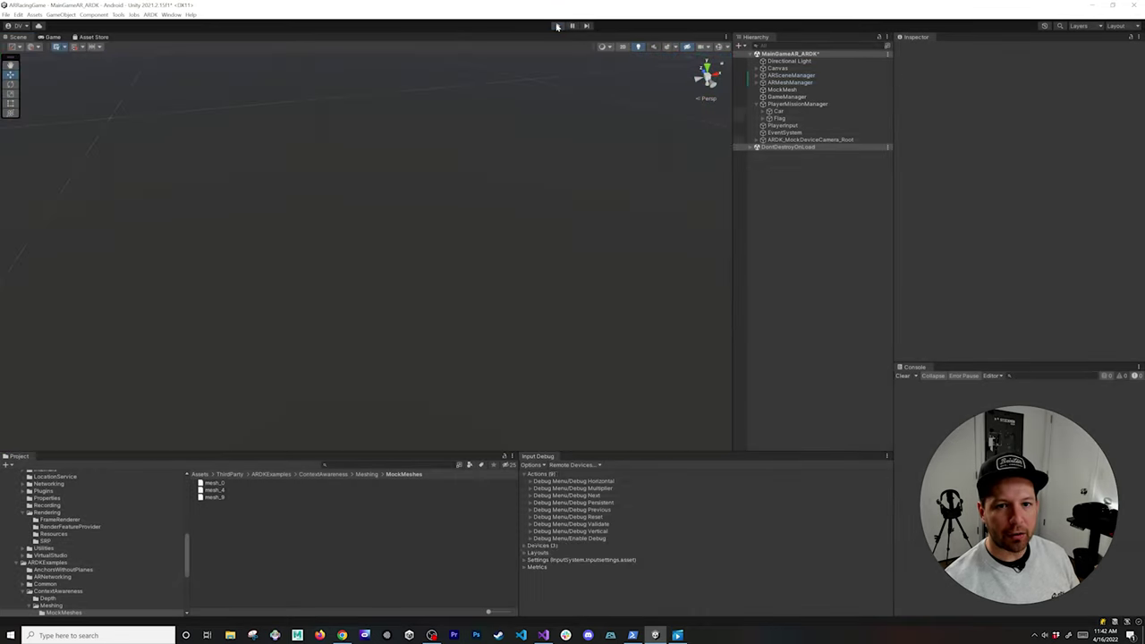
# Step: Change the mesh number at the end of the MockMesh object's Mesh Path to load a different mock mesh file
pyautogui.click(776, 90)
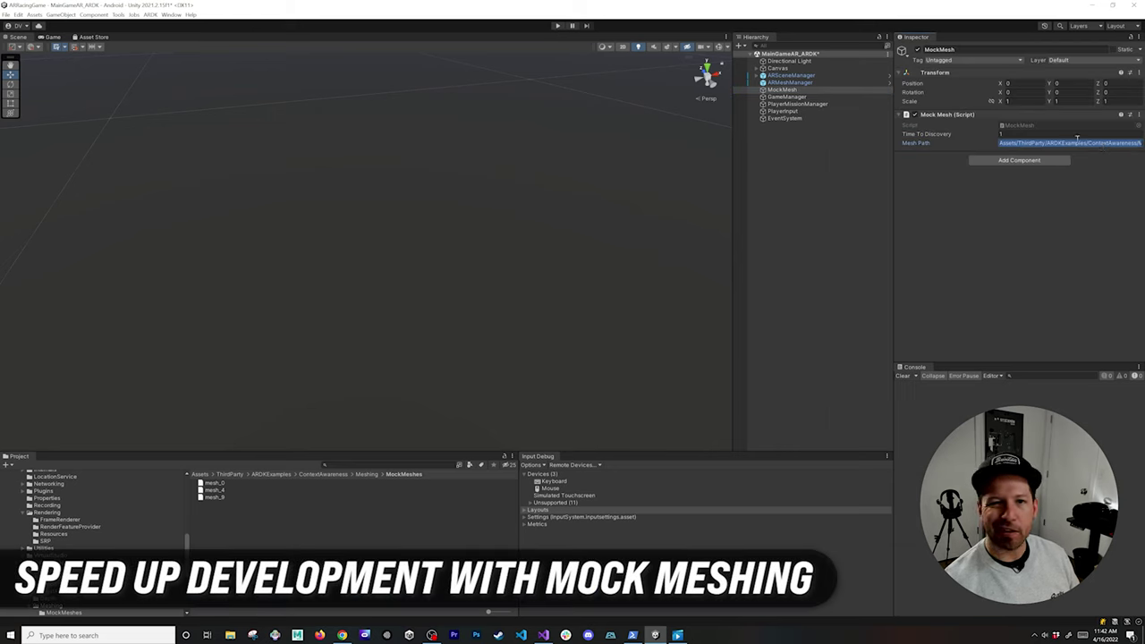
pyautogui.hotkey('shift', 'Left')
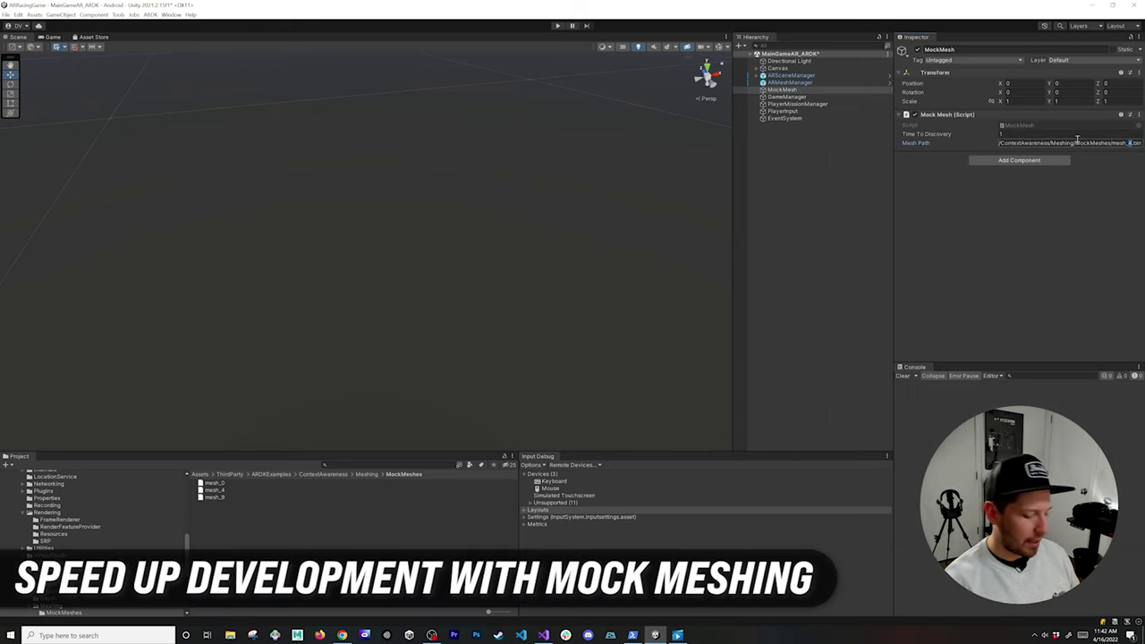
pyautogui.press('Return')
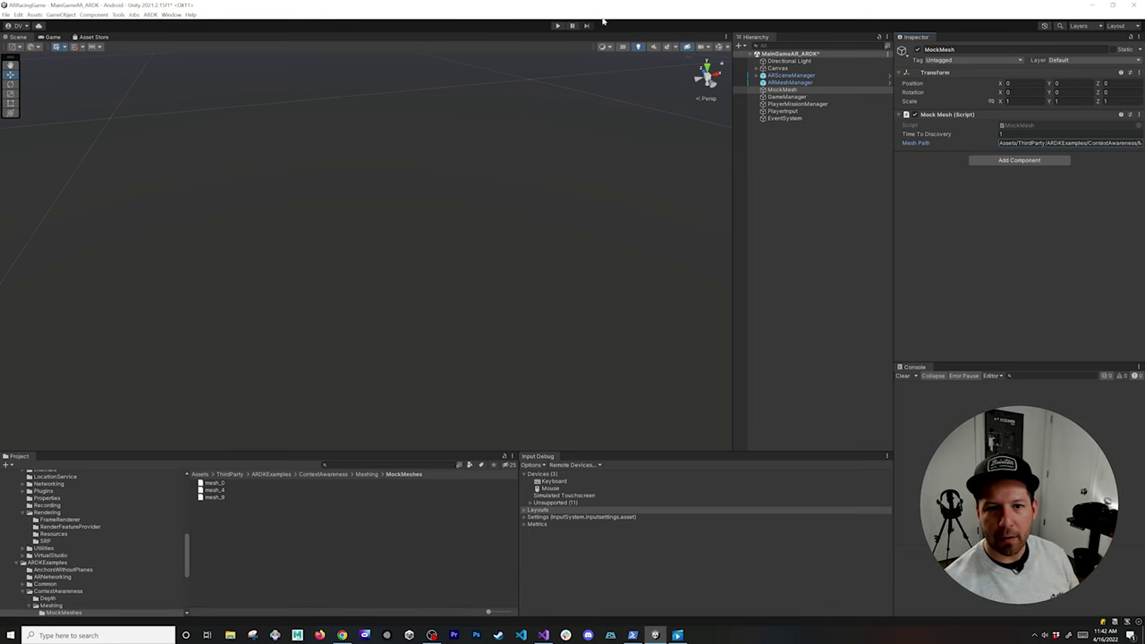
# Step: Play-test the scene with the new mock mesh, driving the car while toggling meshing on and off, and stop the game
pyautogui.click(558, 26)
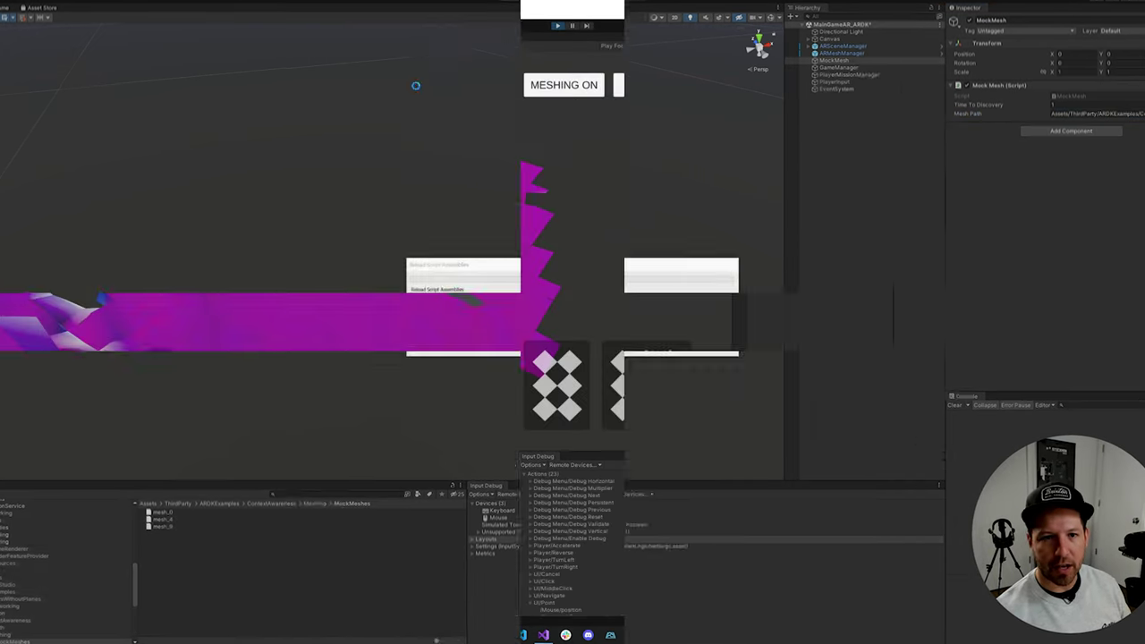
pyautogui.press('s')
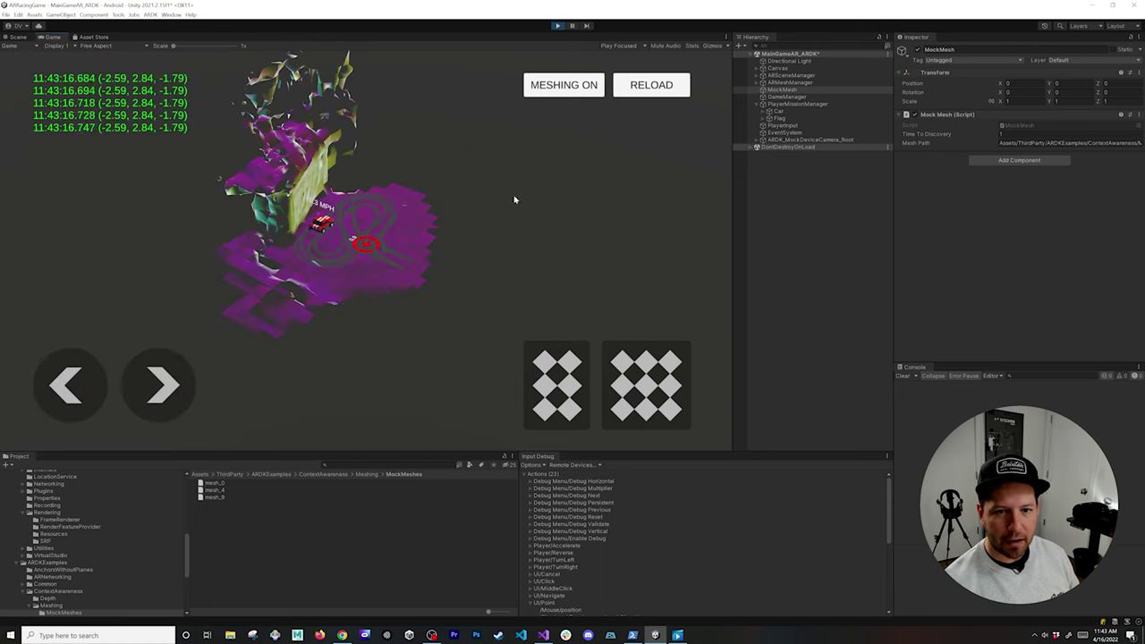
pyautogui.click(563, 87)
pyautogui.click(549, 87)
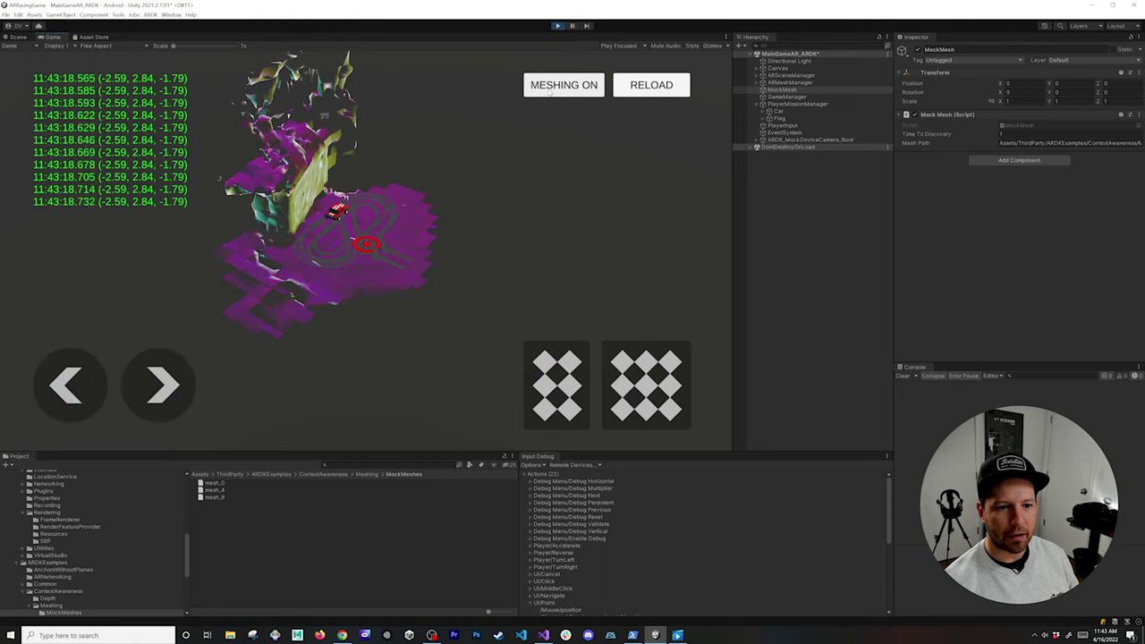
pyautogui.click(549, 87)
pyautogui.press('Right')
pyautogui.press('Up')
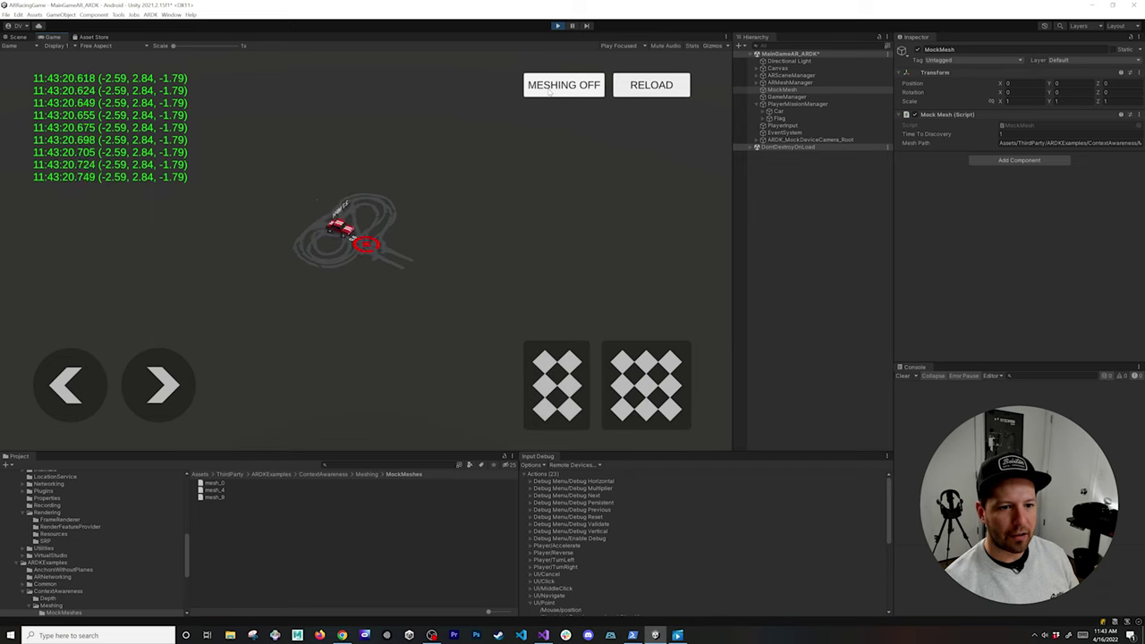
pyautogui.press('Left')
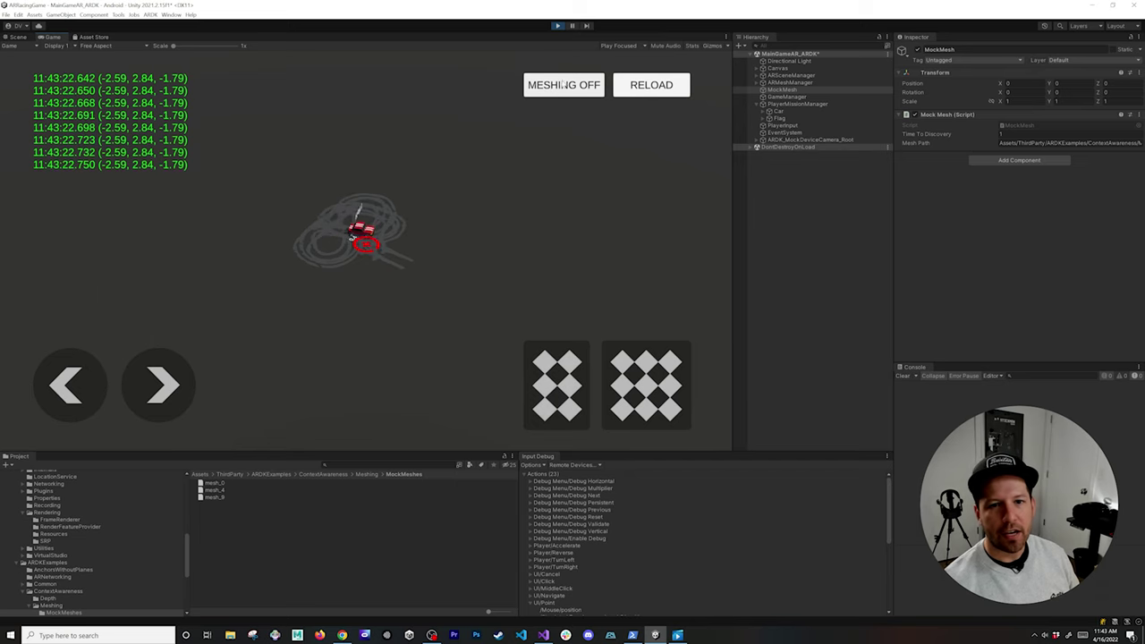
pyautogui.click(558, 26)
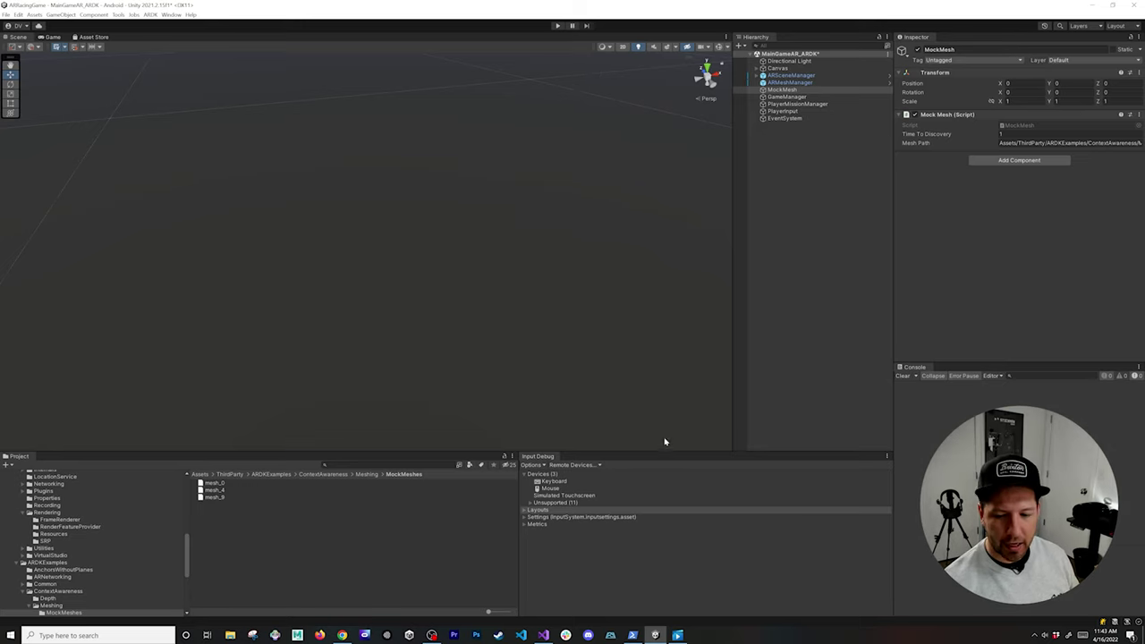
# Step: Switch to the video player, move its window towards the middle of the screen and play the iOS demo recording
pyautogui.click(679, 636)
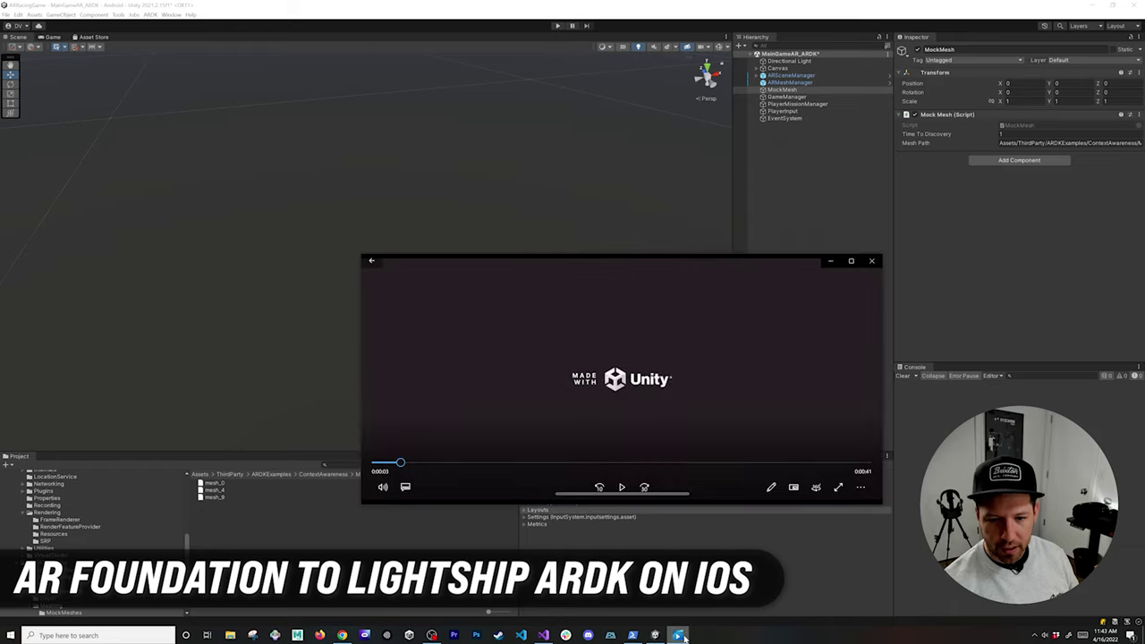
pyautogui.moveTo(606, 258); pyautogui.dragTo(408, 150)
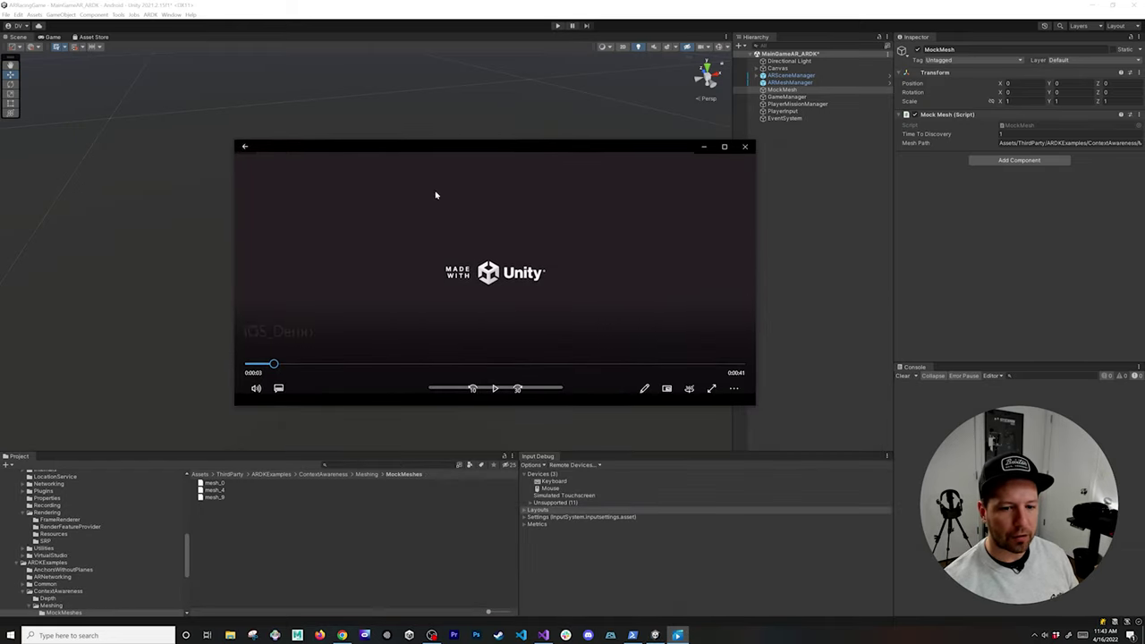
pyautogui.click(494, 389)
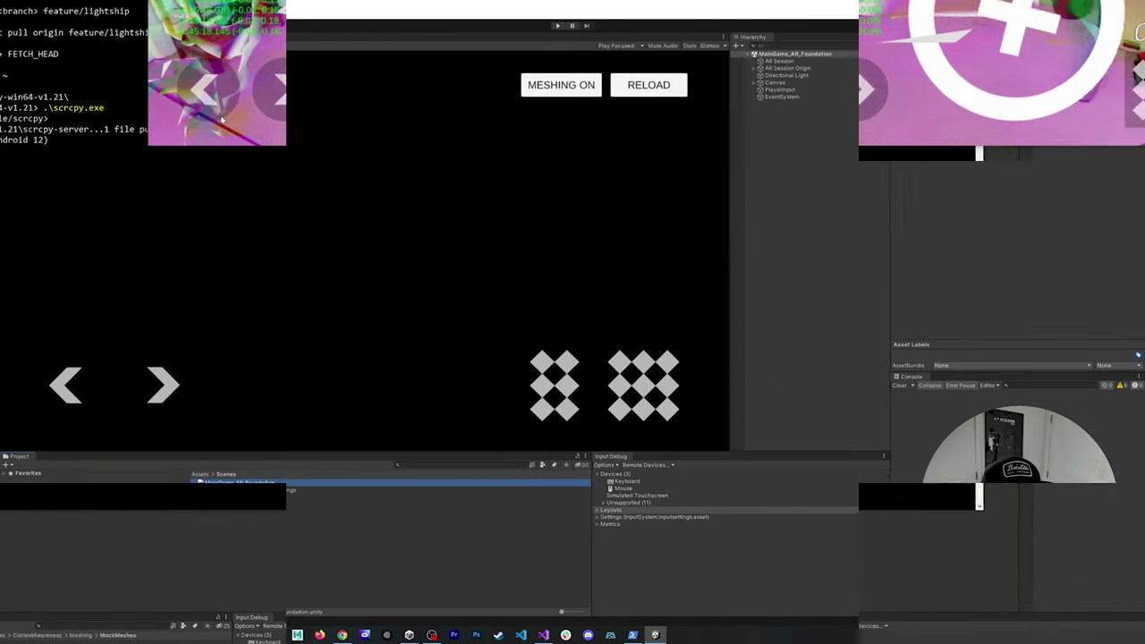
# Step: Run the MainGame_AR_Foundation scene, toggle meshing off and on, and check the Scene view for any generated mesh
pyautogui.click(557, 26)
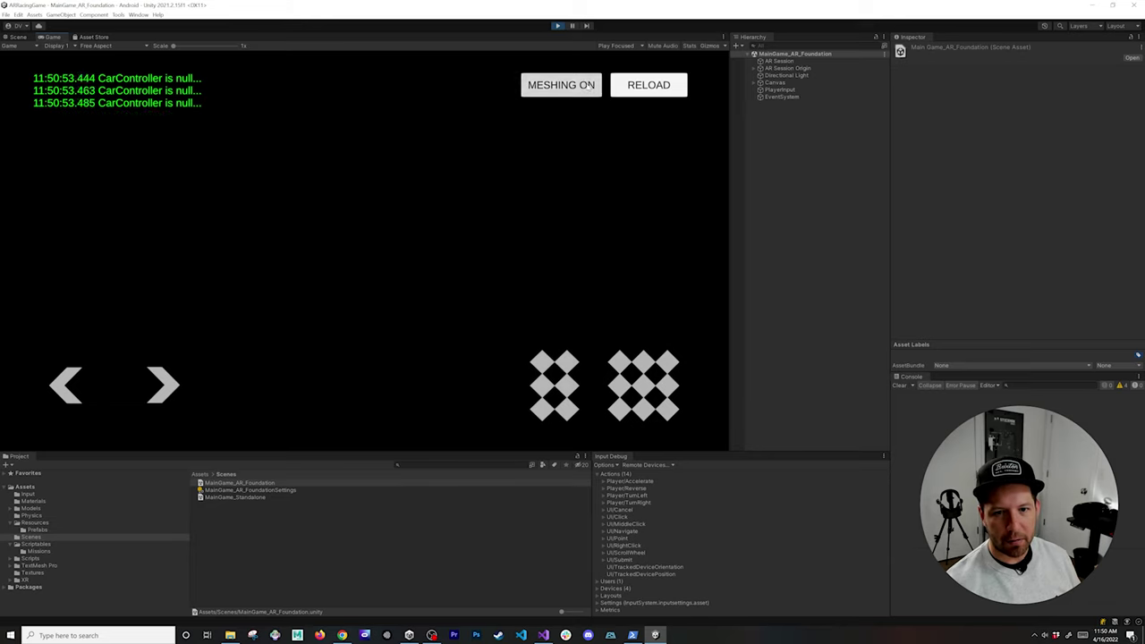
pyautogui.click(561, 87)
pyautogui.click(561, 87)
pyautogui.click(17, 36)
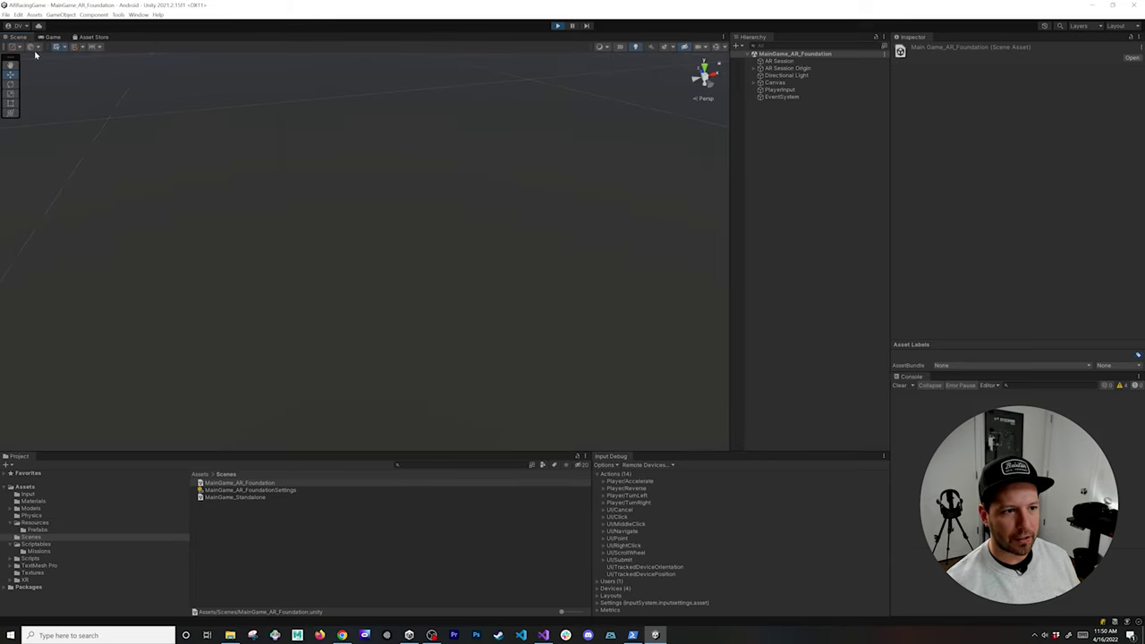
pyautogui.moveTo(453, 201); pyautogui.dragTo(440, 192, button='right')
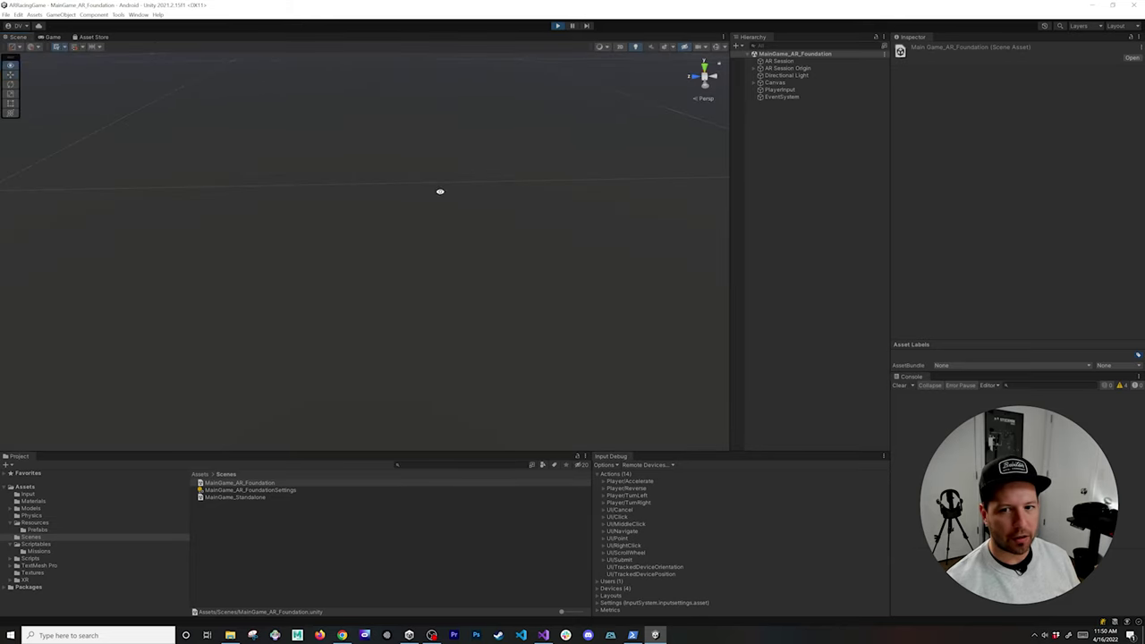
pyautogui.click(52, 37)
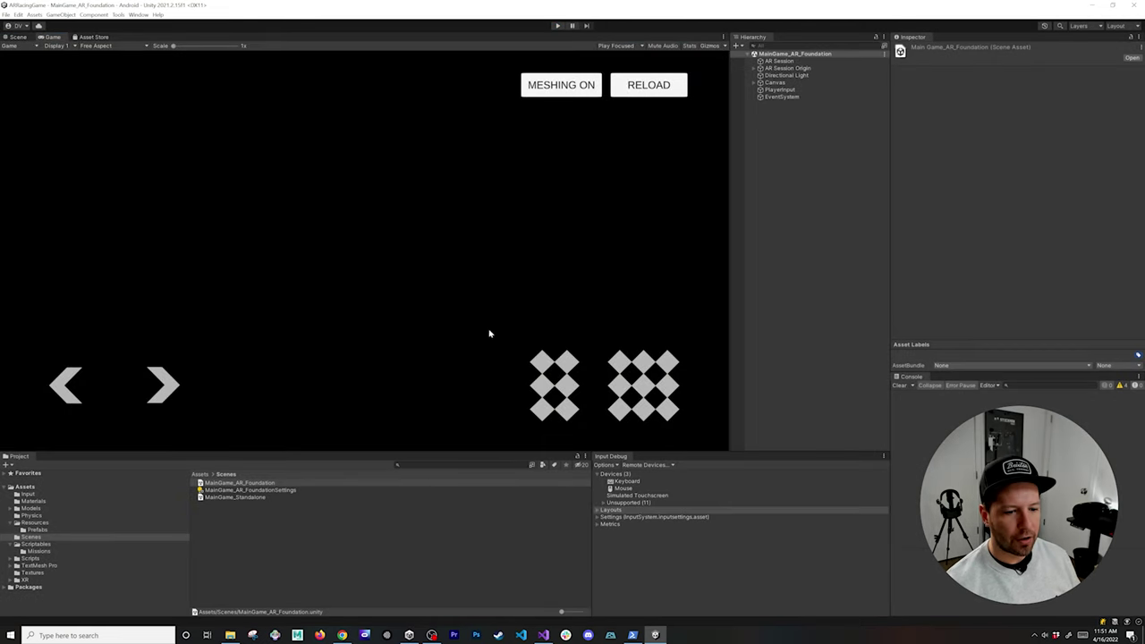
# Step: Open the MainGame_Standalone scene and play-test it by driving the car around the ramps, then stop the game
pyautogui.doubleClick(261, 497)
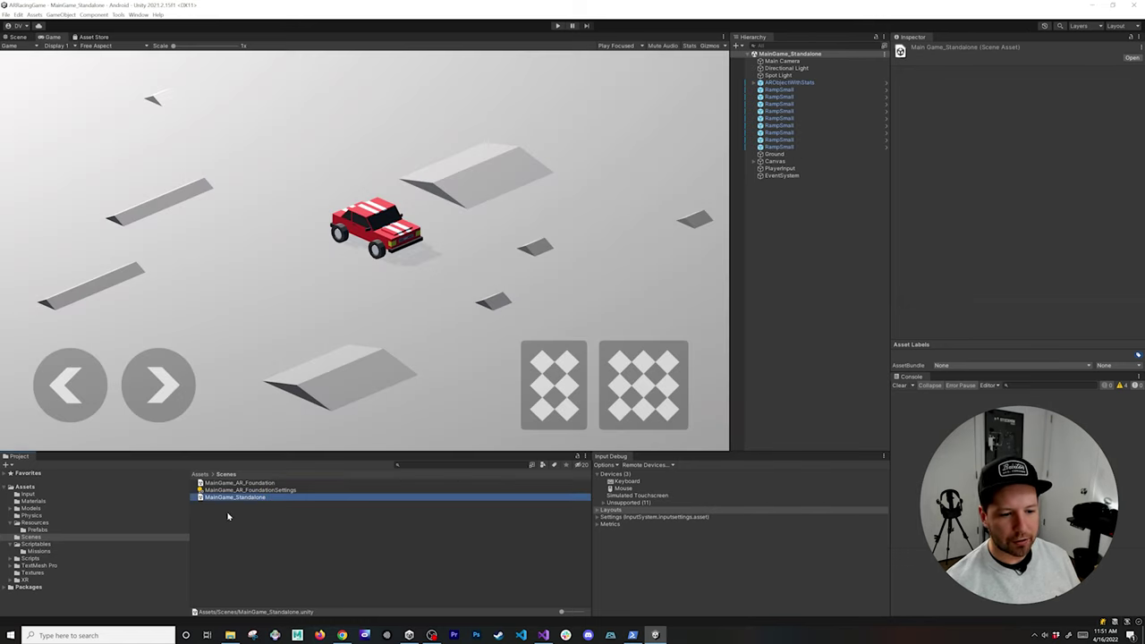
pyautogui.click(557, 26)
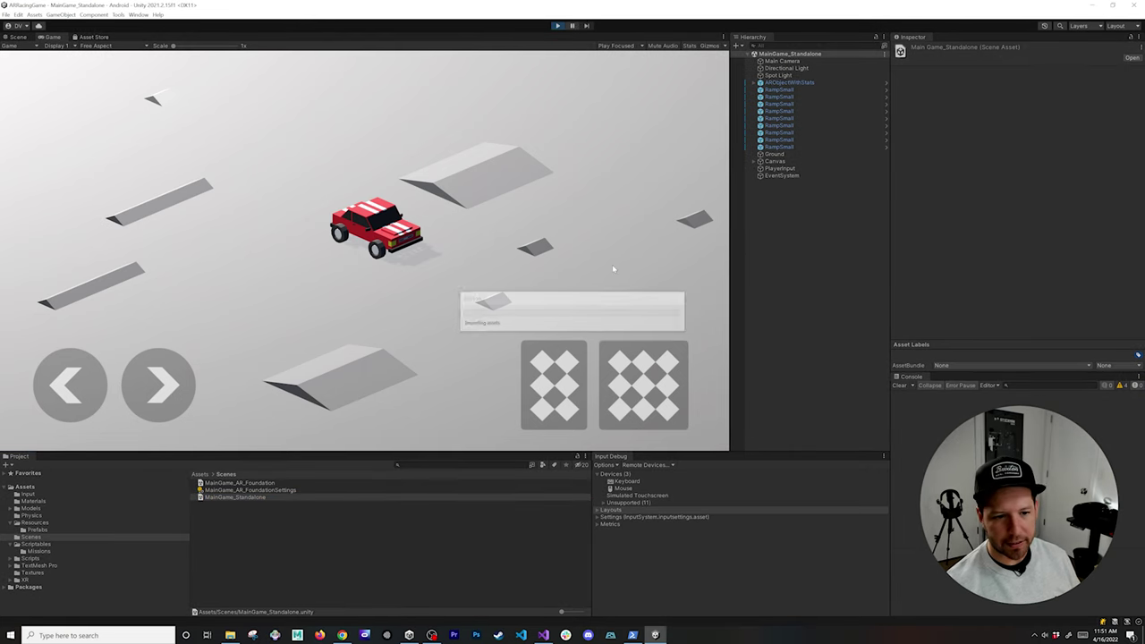
pyautogui.press('d')
pyautogui.press('d')
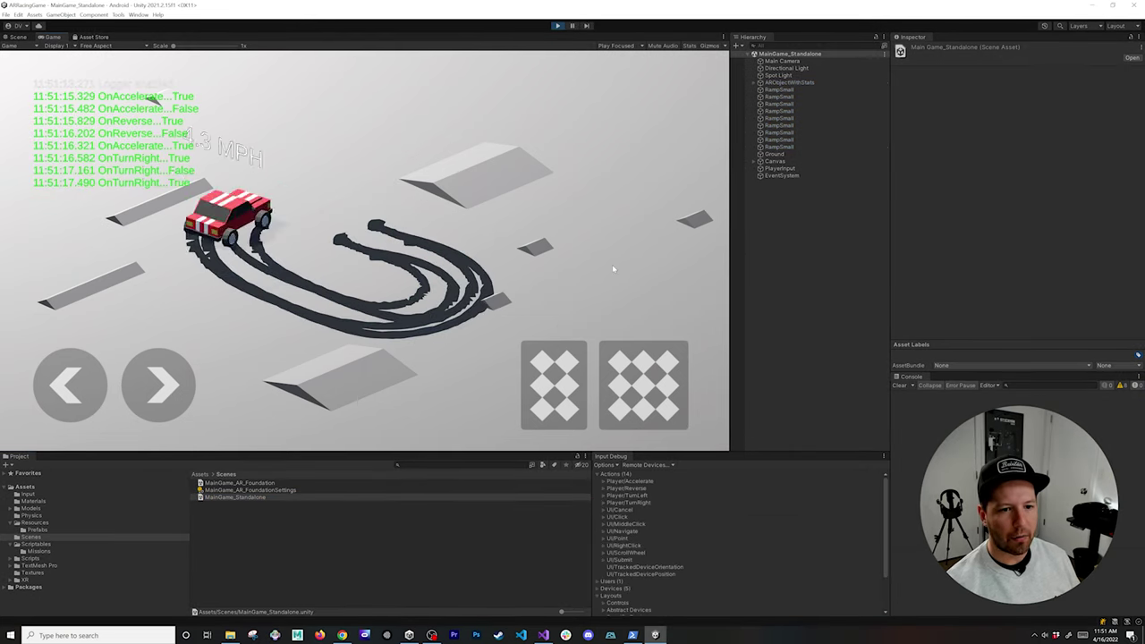
pyautogui.press('a')
pyautogui.press('a')
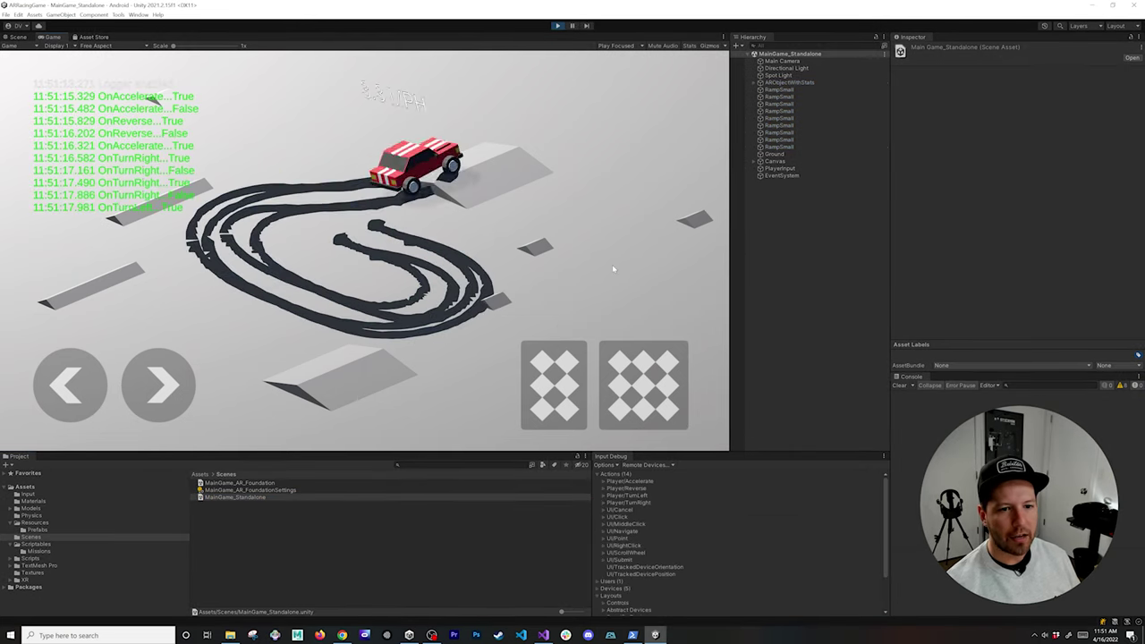
pyautogui.press('d')
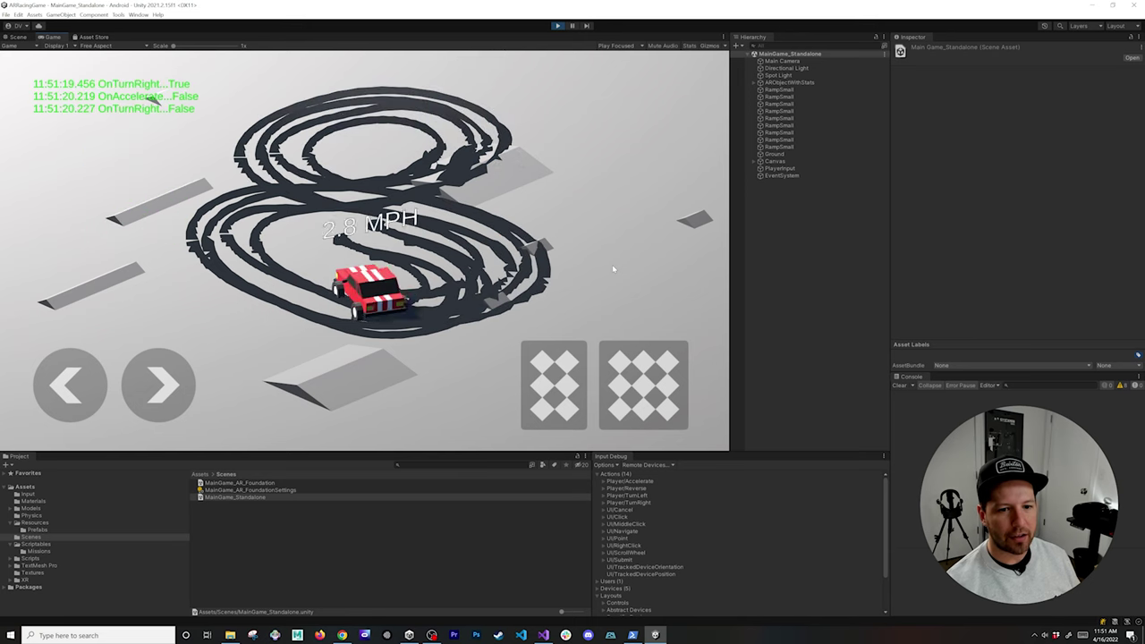
pyautogui.click(557, 25)
# Step: Reopen the MainGame_AR_Foundation scene and inspect the AR Session and AR Session Origin objects, expanding the origin's children
pyautogui.doubleClick(268, 484)
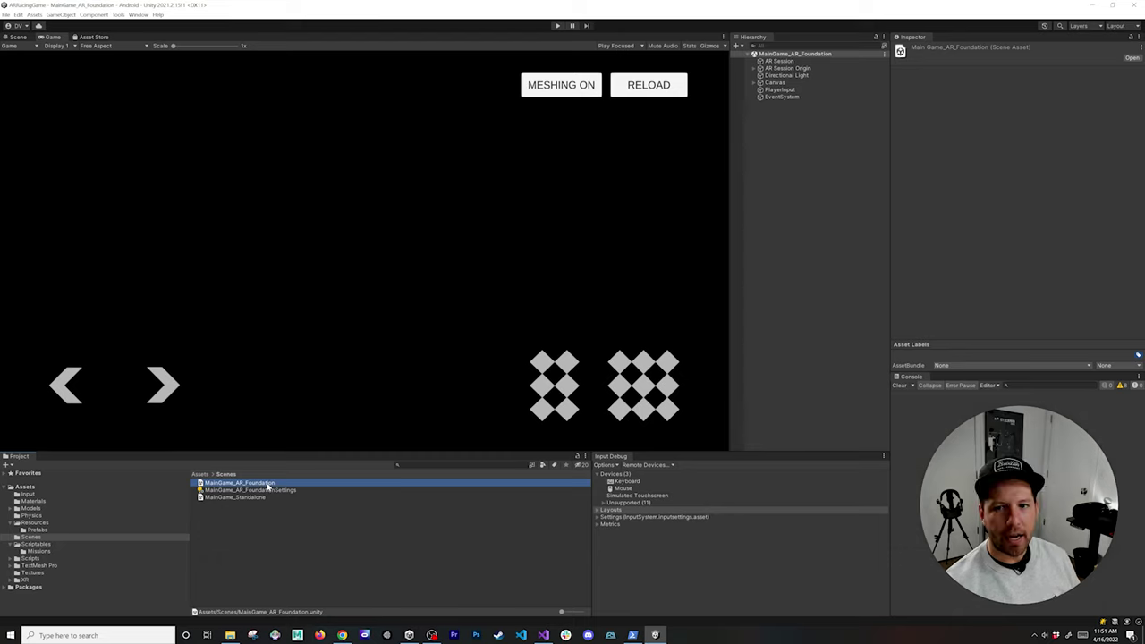
pyautogui.click(780, 60)
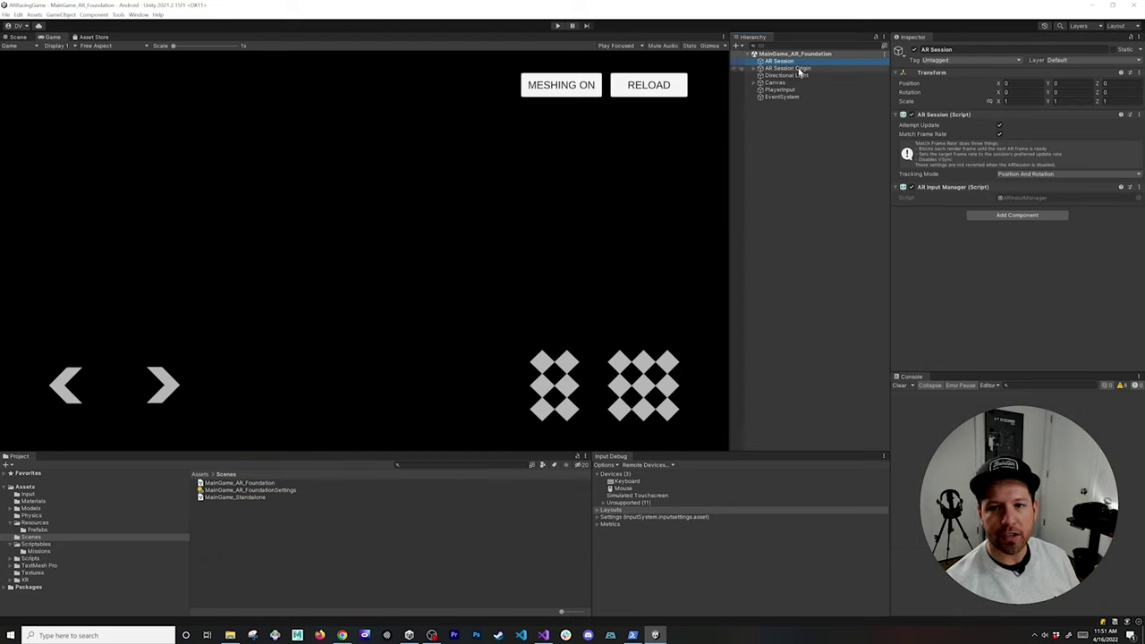
pyautogui.click(797, 68)
pyautogui.press('Right')
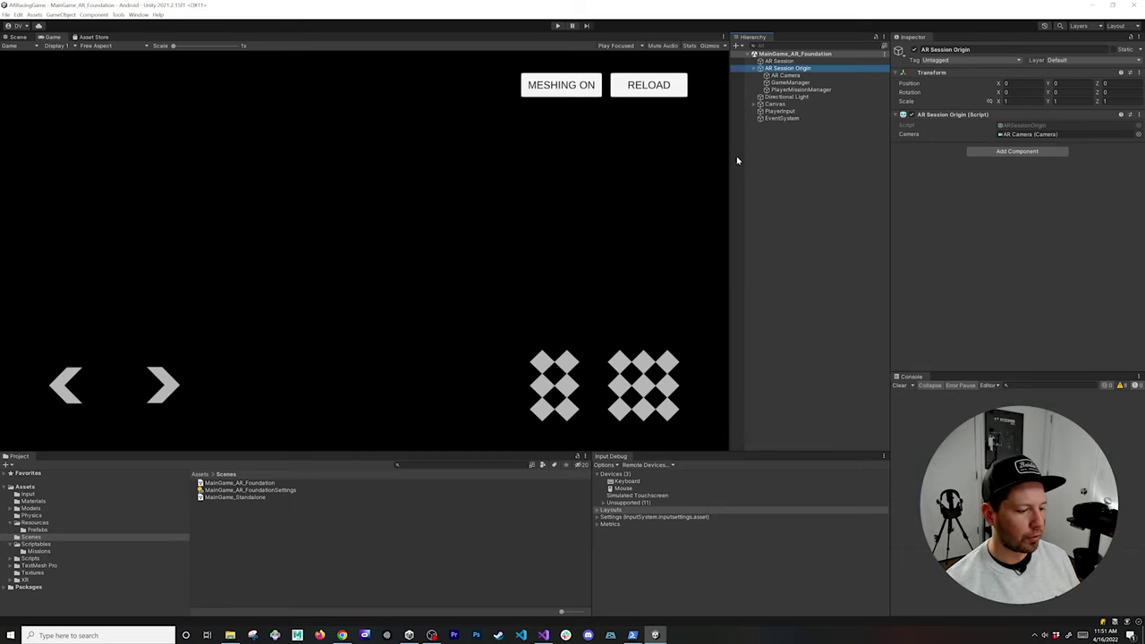
# Step: Duplicate the MainGame_AR_Foundation scene, name the copy MainGame_AR_DK and open it
pyautogui.click(270, 482)
pyautogui.hotkey('ctrl', 'd')
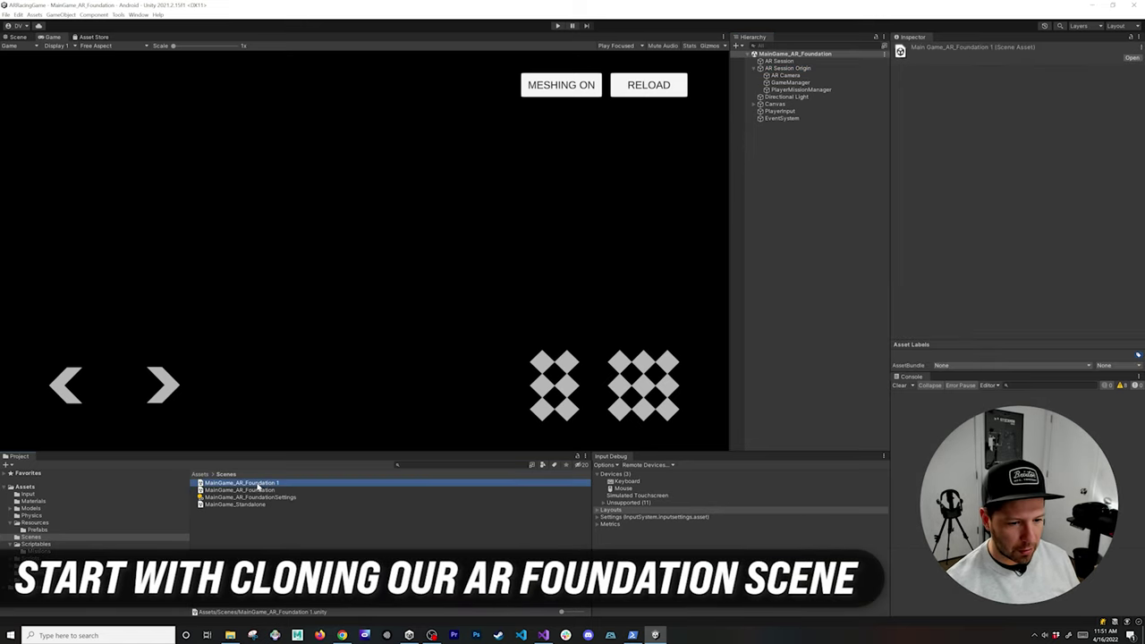
pyautogui.click(253, 485)
pyautogui.click(248, 483)
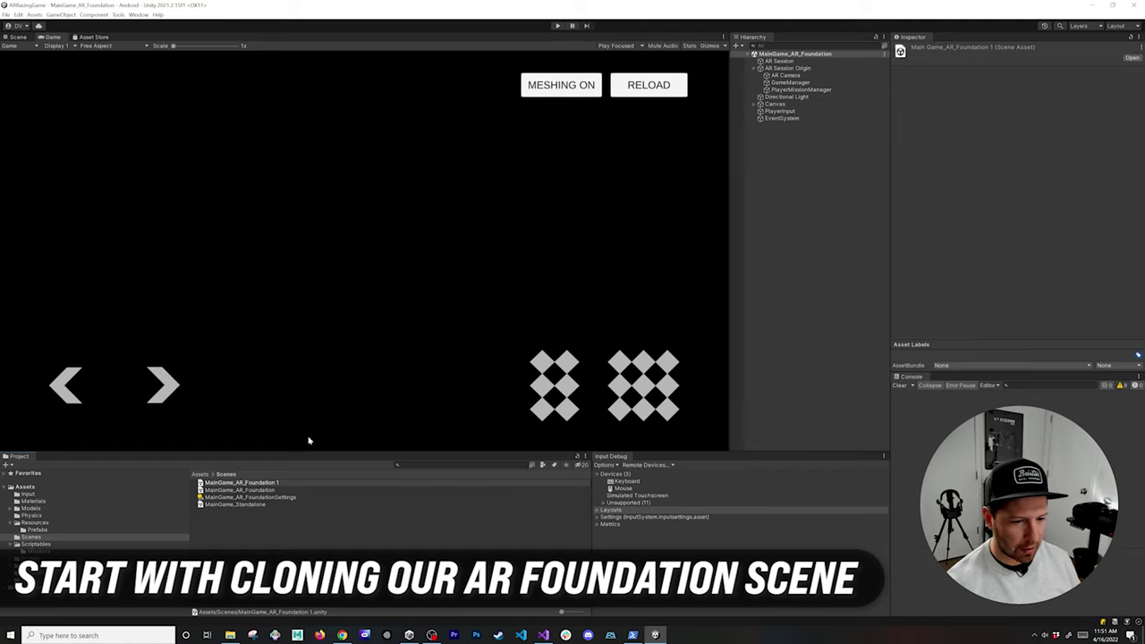
pyautogui.hotkey('shift', 'End')
pyautogui.write('AR_DK')
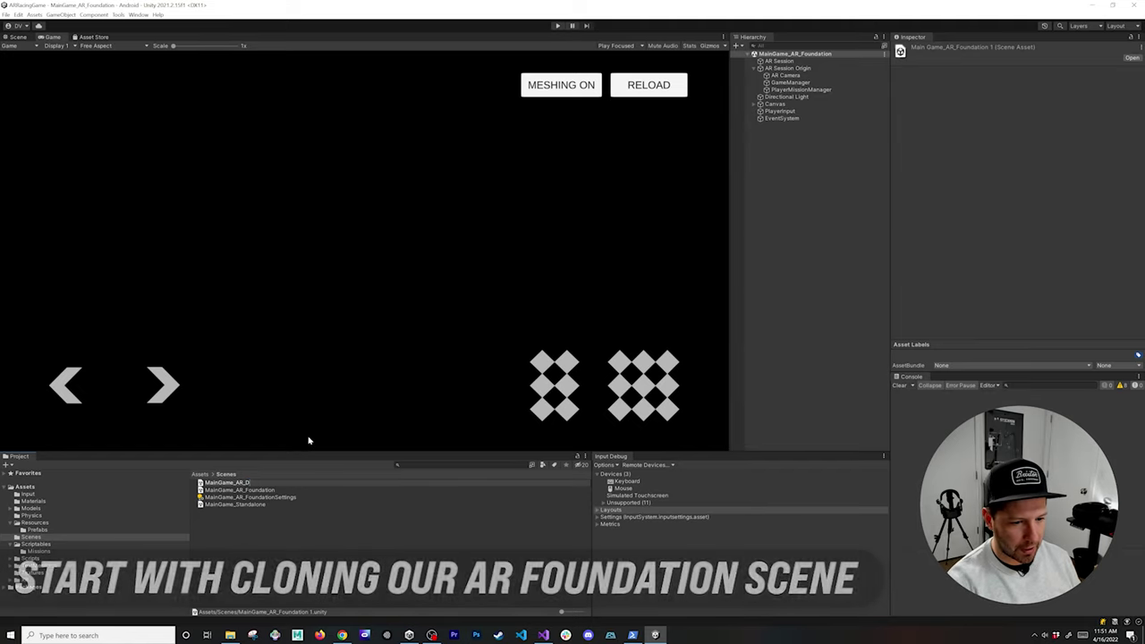
pyautogui.press('Return')
pyautogui.doubleClick(228, 483)
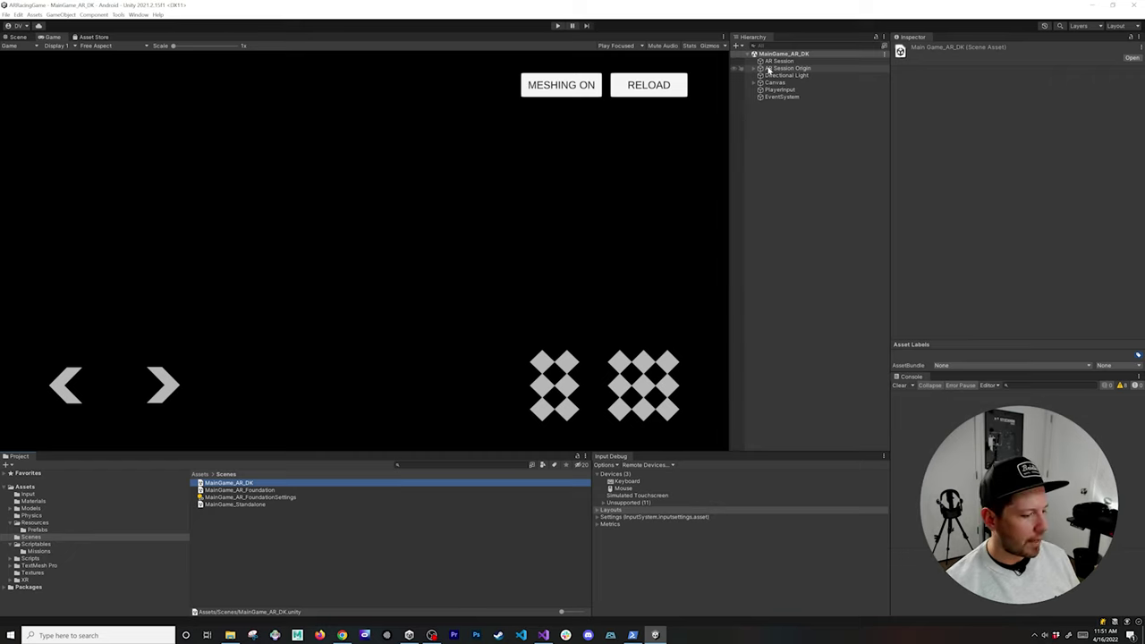
# Step: Create a new folder named ThirdParty directly under Assets
pyautogui.rightClick(25, 489)
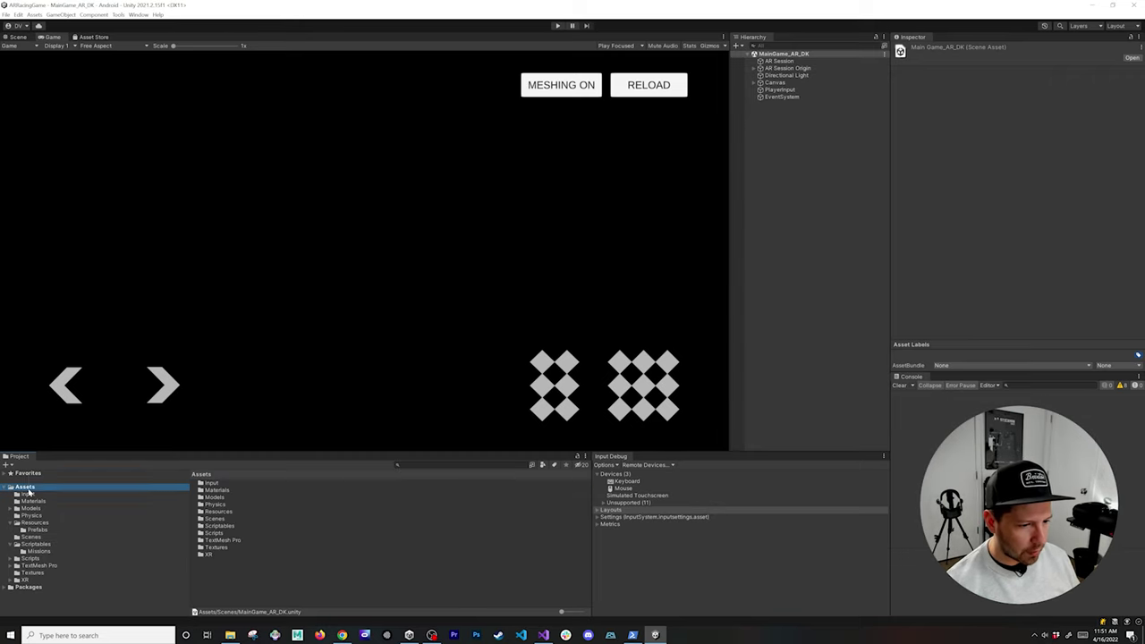
pyautogui.moveTo(112, 274)
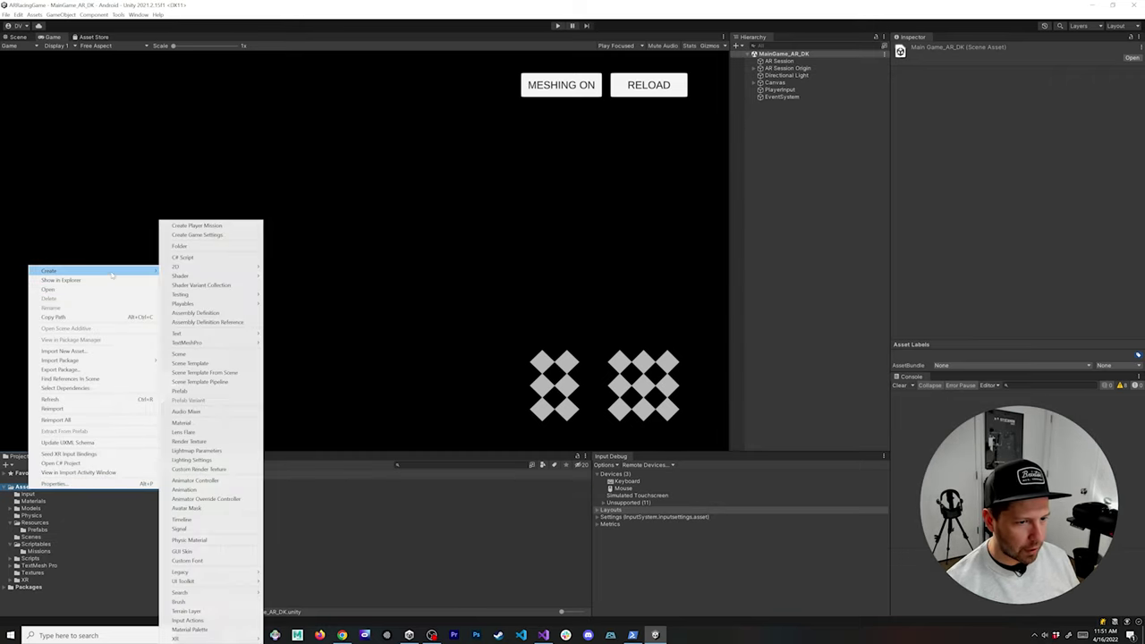
pyautogui.click(194, 247)
pyautogui.write('T')
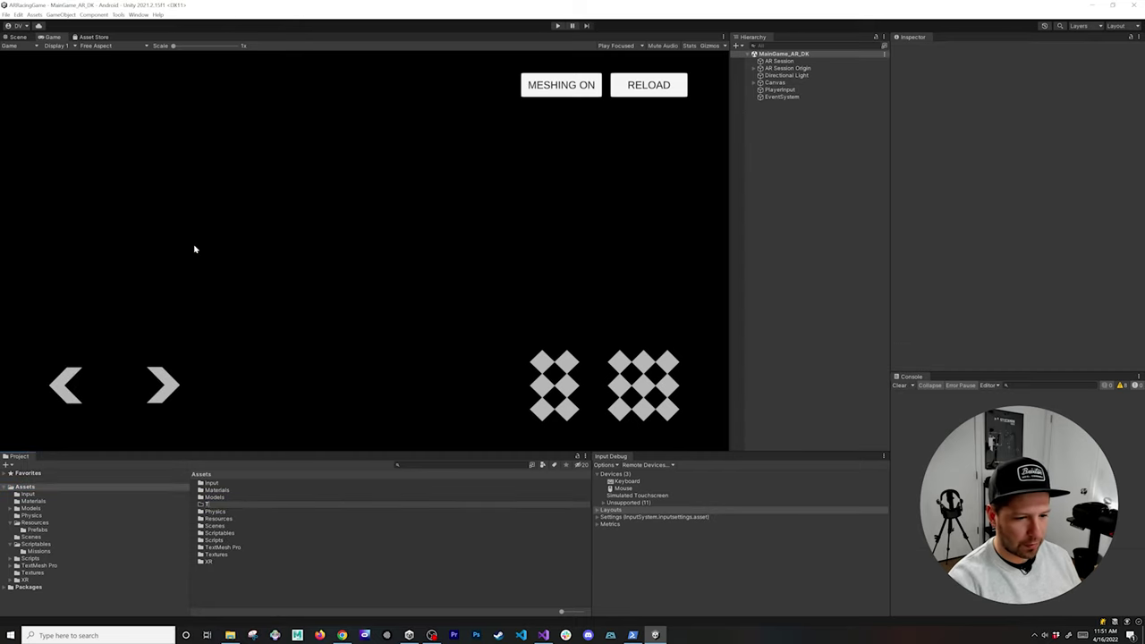
pyautogui.write('hird')
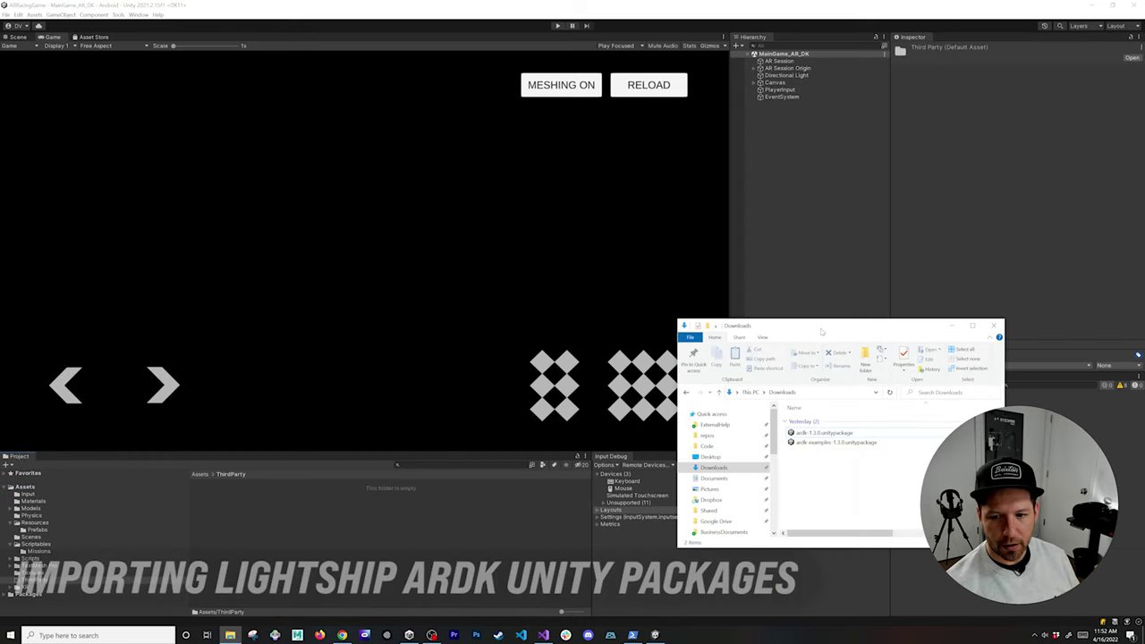
# Step: Import ardk-1.3.0.unitypackage from the Downloads folder into the project
pyautogui.moveTo(809, 326); pyautogui.dragTo(361, 148)
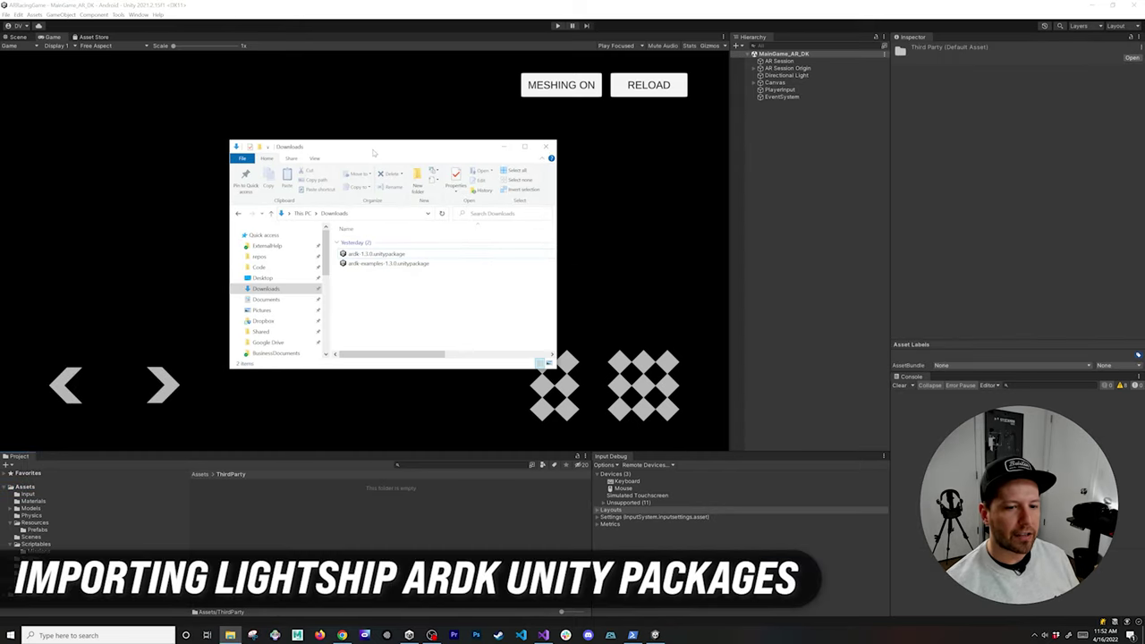
pyautogui.click(381, 255)
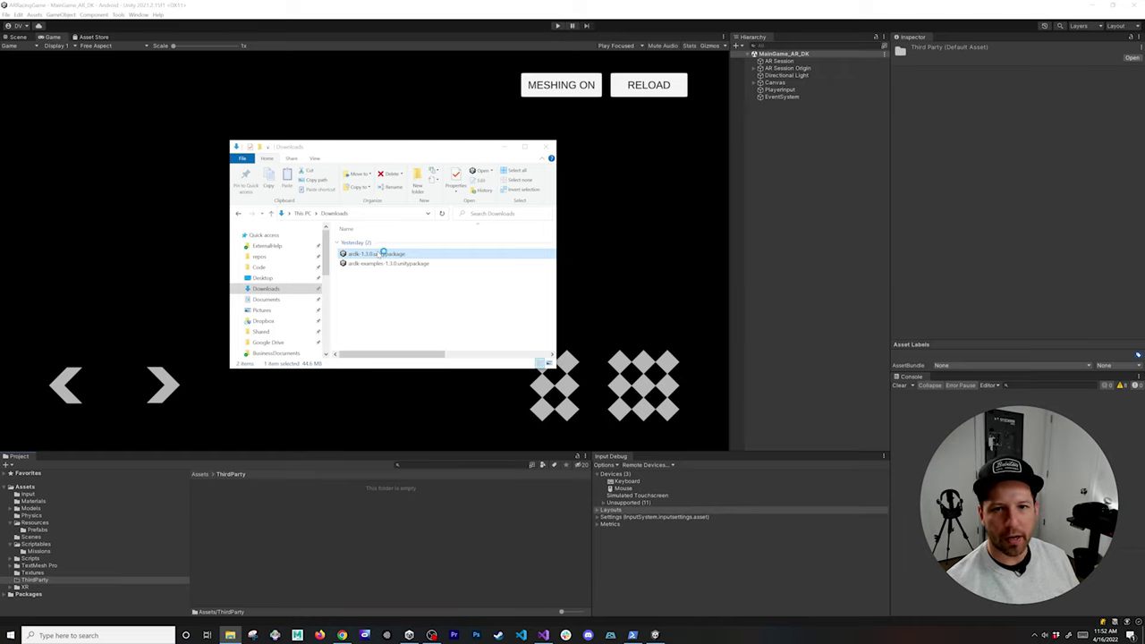
pyautogui.doubleClick(381, 254)
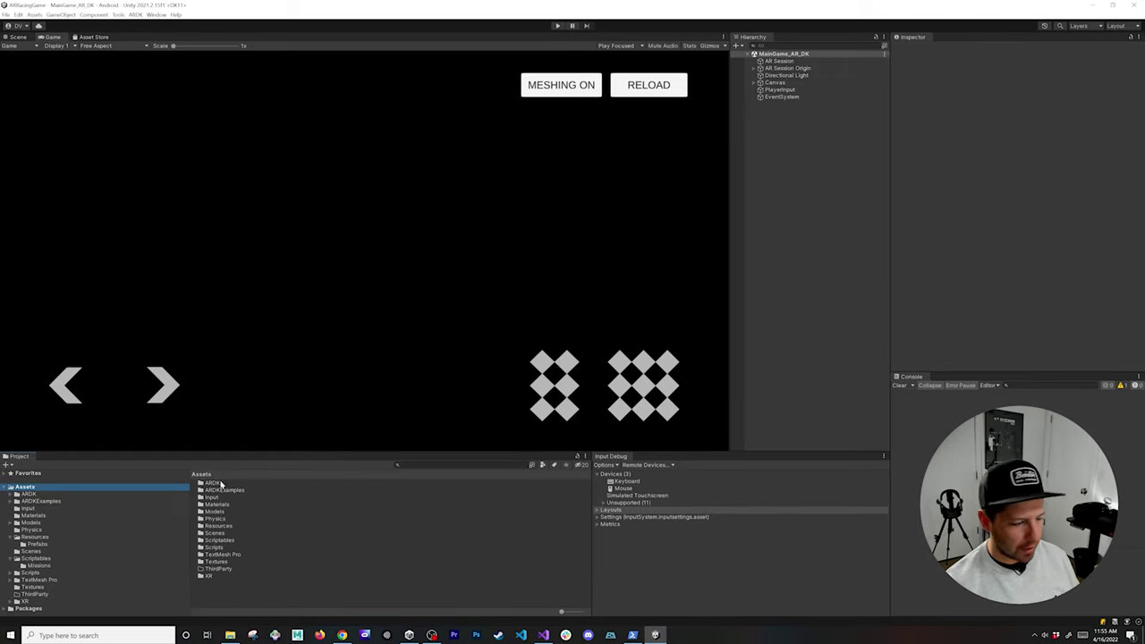
# Step: Move the ARDK and ARDKExamples folders into the ThirdParty folder and open its ARDK subfolder
pyautogui.click(211, 483)
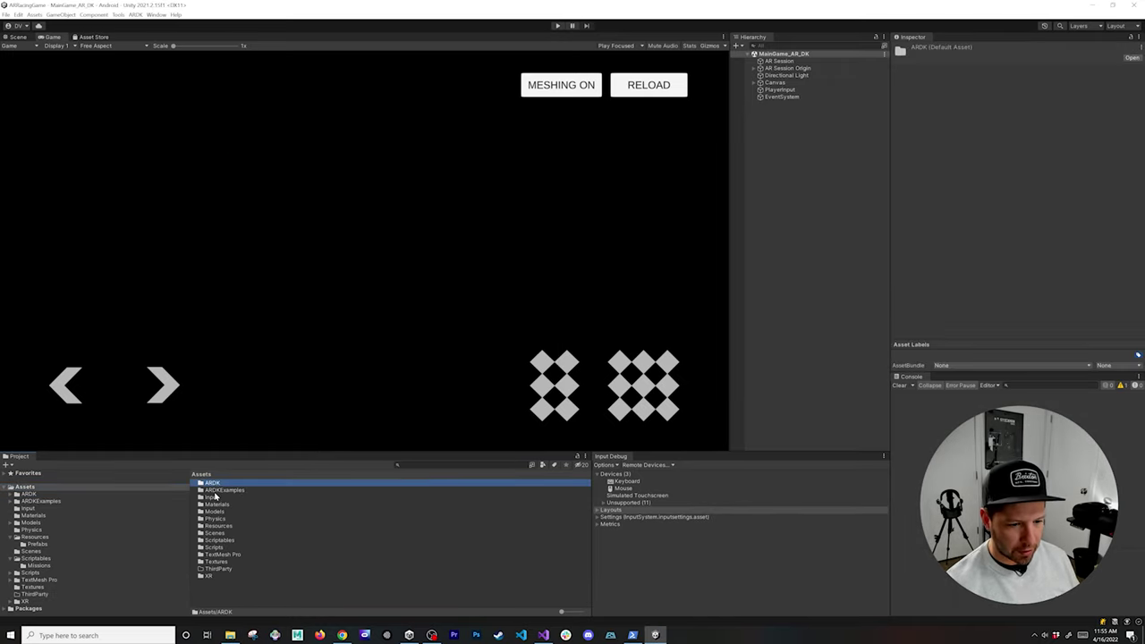
pyautogui.keyDown('shift'); pyautogui.click(221, 491); pyautogui.keyUp('shift')
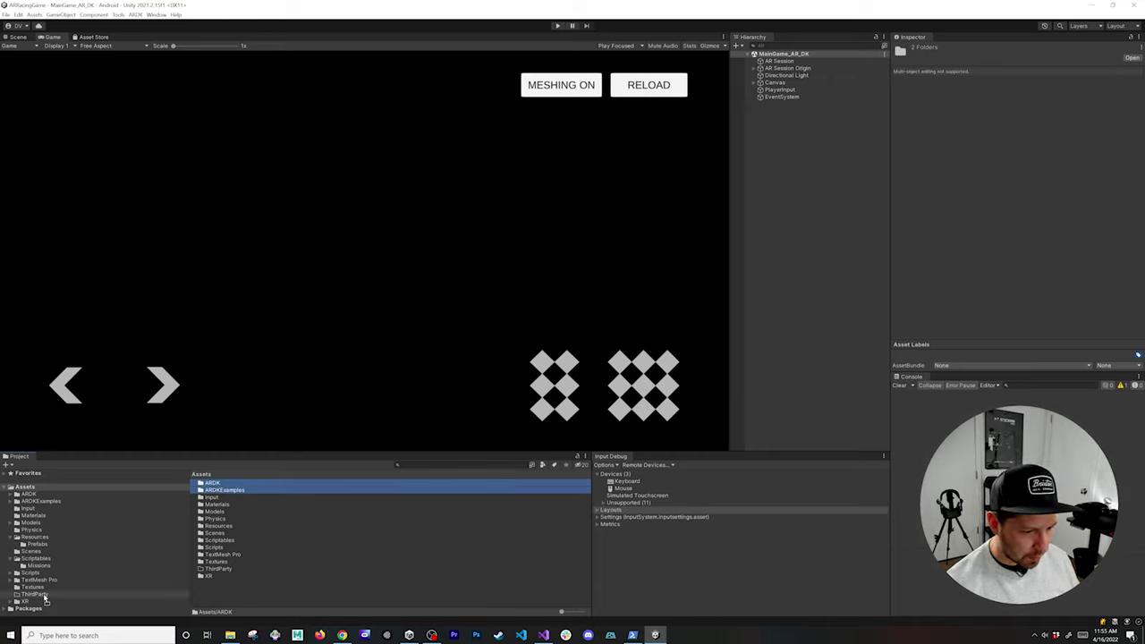
pyautogui.moveTo(44, 599); pyautogui.dragTo(43, 595)
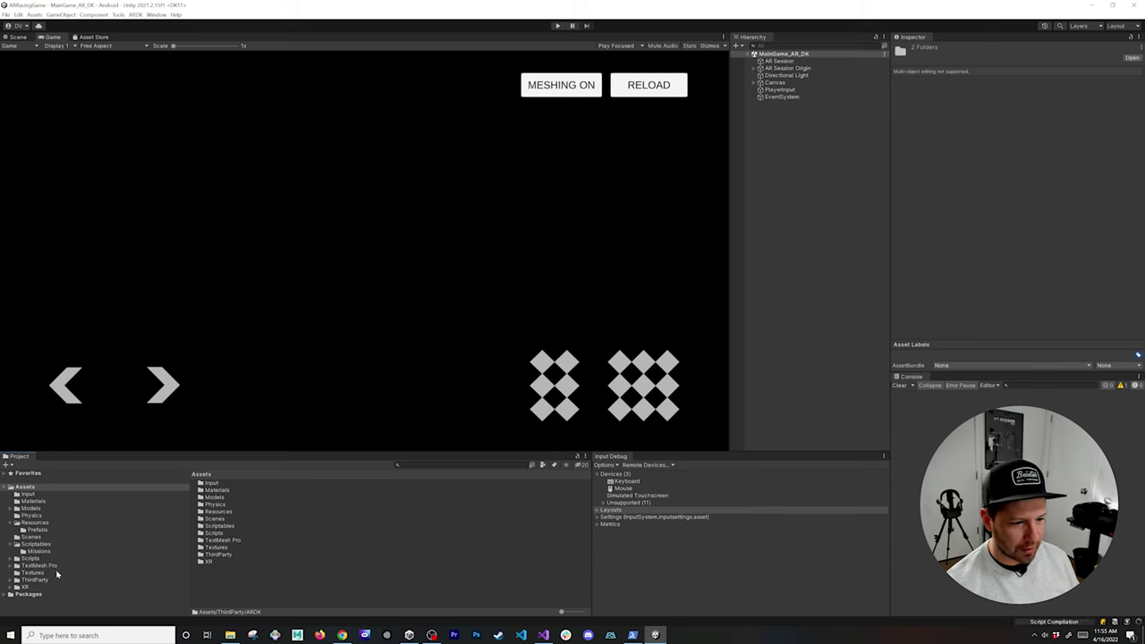
pyautogui.click(47, 574)
pyautogui.click(43, 586)
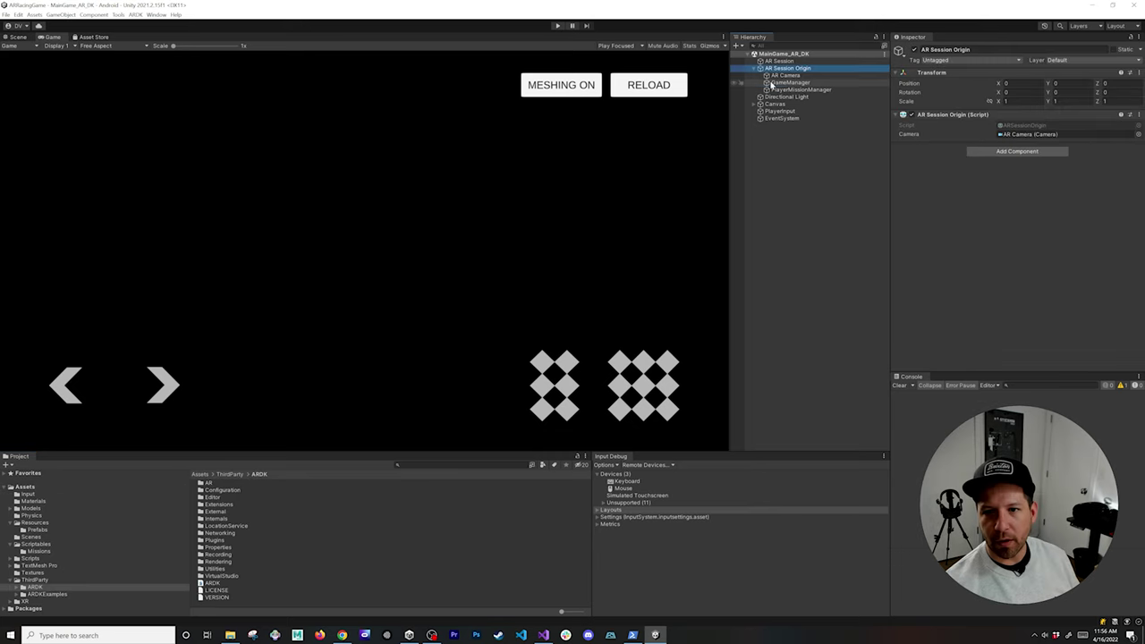
# Step: Move GameManager and PlayerMissionManager out of AR Session Origin to the root of the scene hierarchy
pyautogui.click(774, 83)
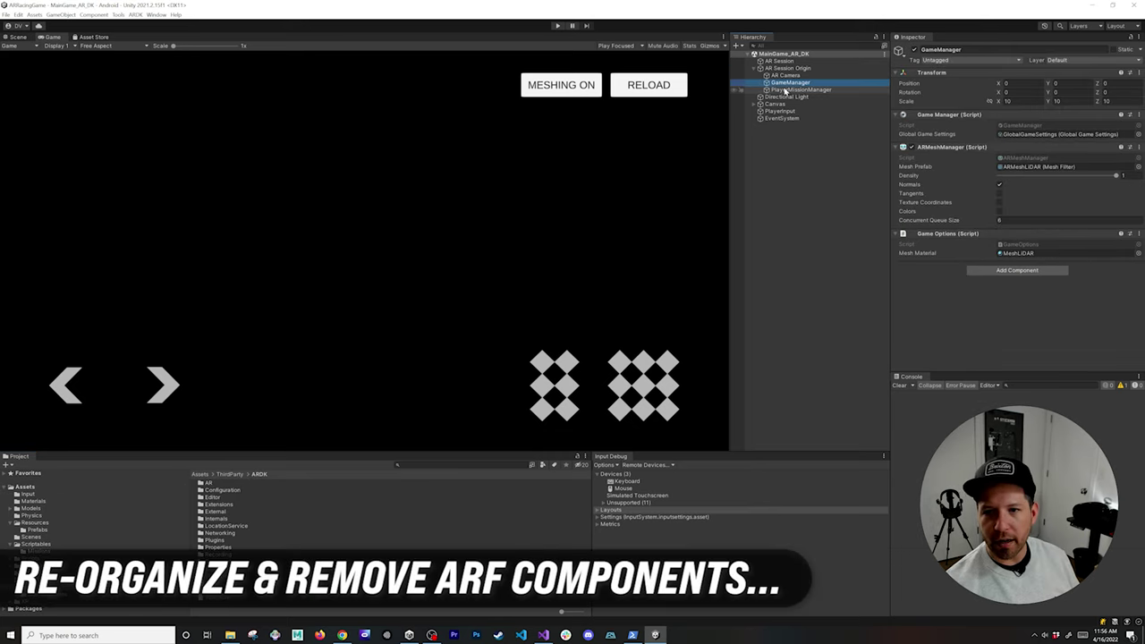
pyautogui.keyDown('ctrl'); pyautogui.click(788, 90); pyautogui.keyUp('ctrl')
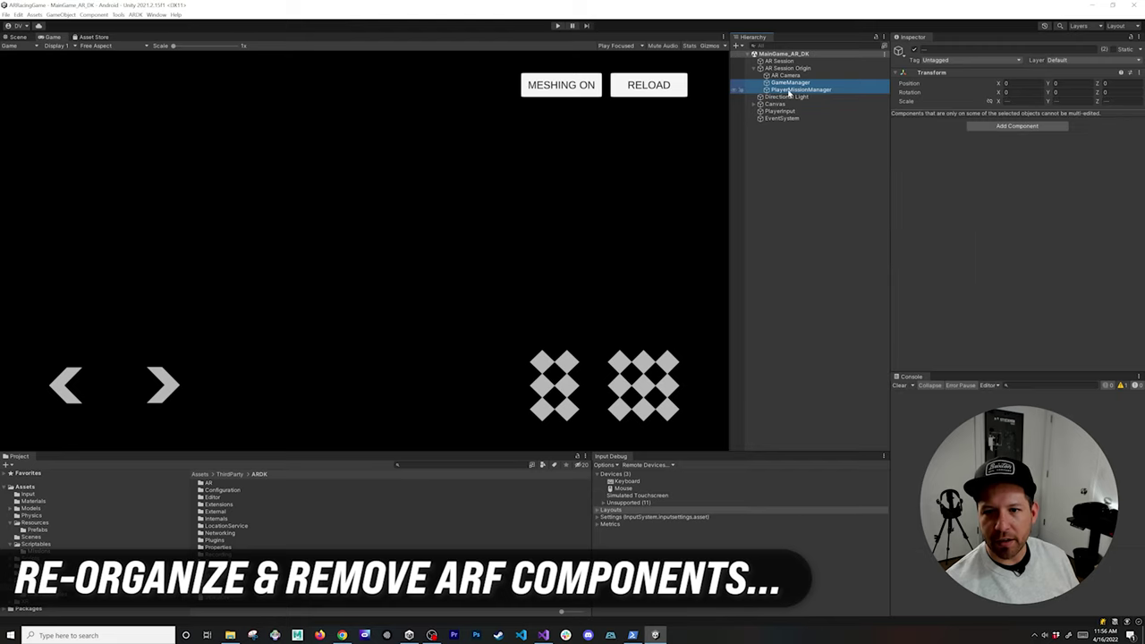
pyautogui.moveTo(789, 90); pyautogui.dragTo(802, 130)
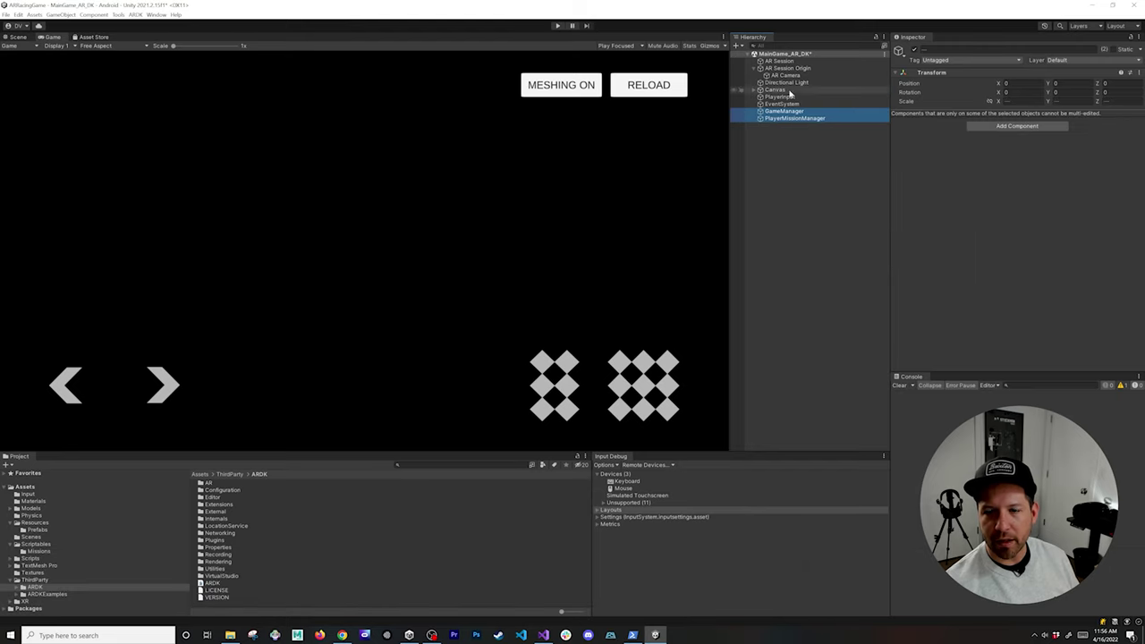
# Step: Review the AR Camera's components and delete AR Session and AR Session Origin together with its camera
pyautogui.click(787, 68)
pyautogui.click(785, 75)
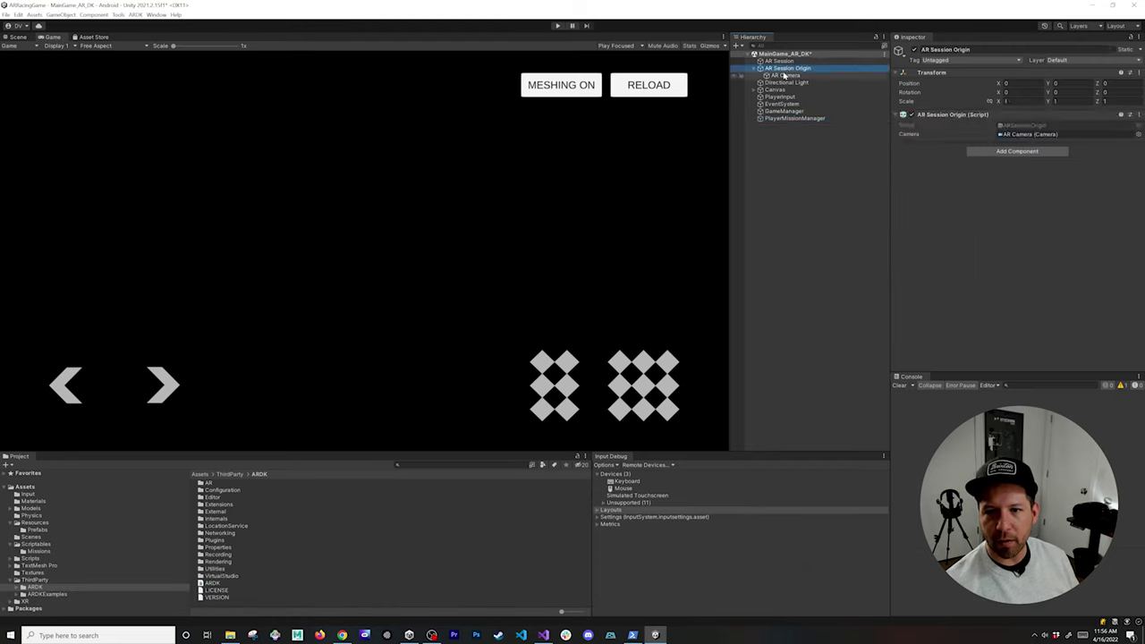
pyautogui.scroll(-3, 964, 349)
pyautogui.scroll(3, 964, 186)
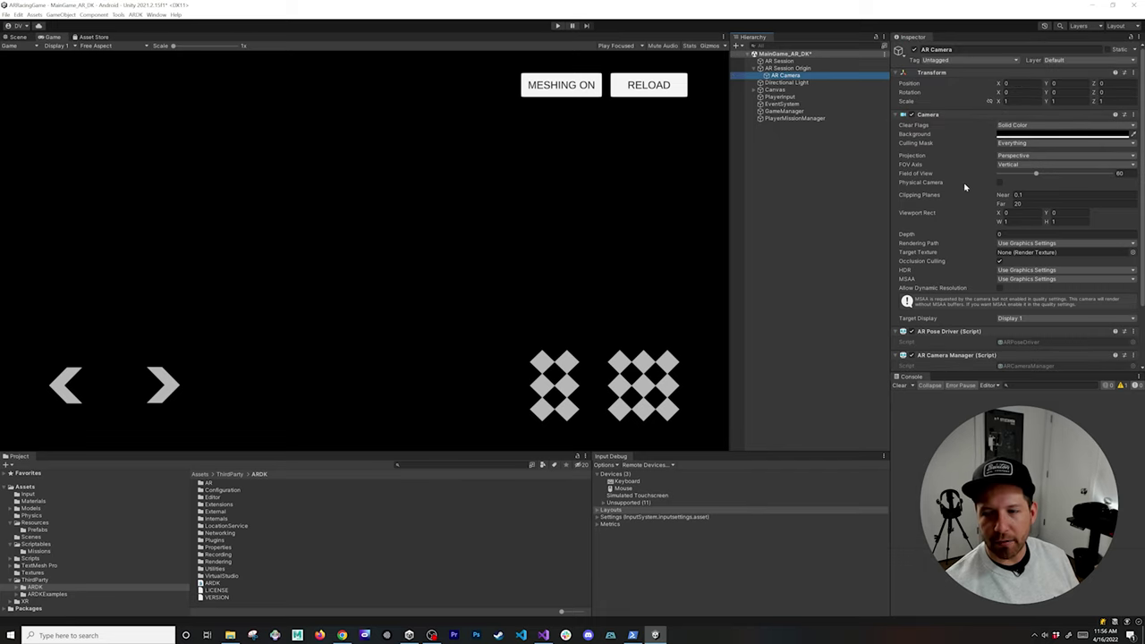
pyautogui.scroll(-3, 948, 198)
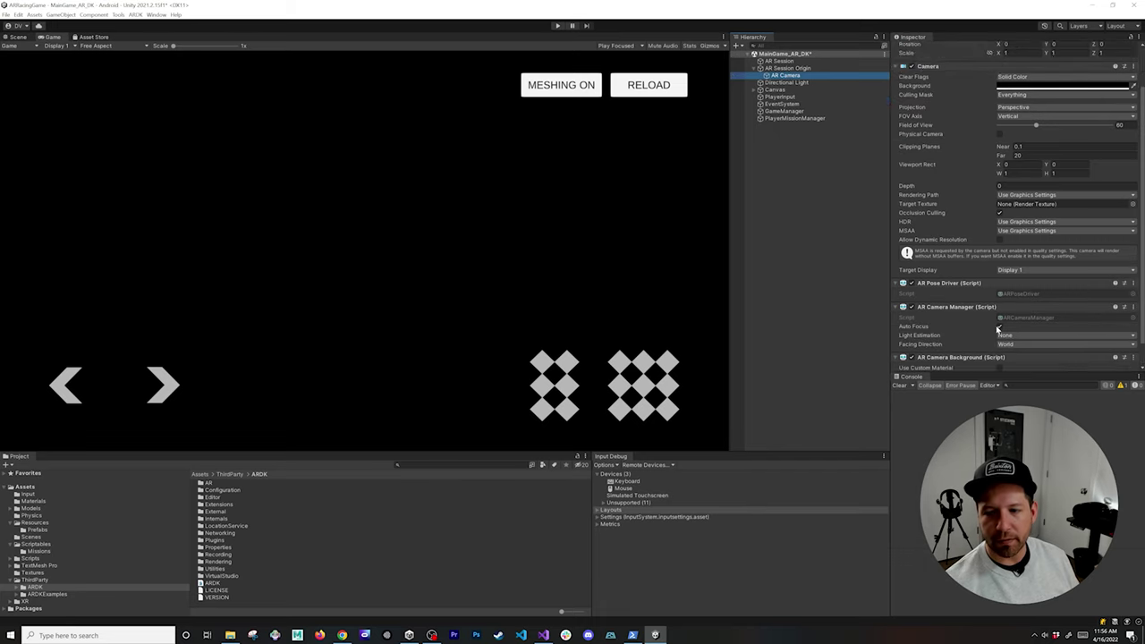
pyautogui.keyDown('shift'); pyautogui.click(797, 62); pyautogui.keyUp('shift')
pyautogui.press('Delete')
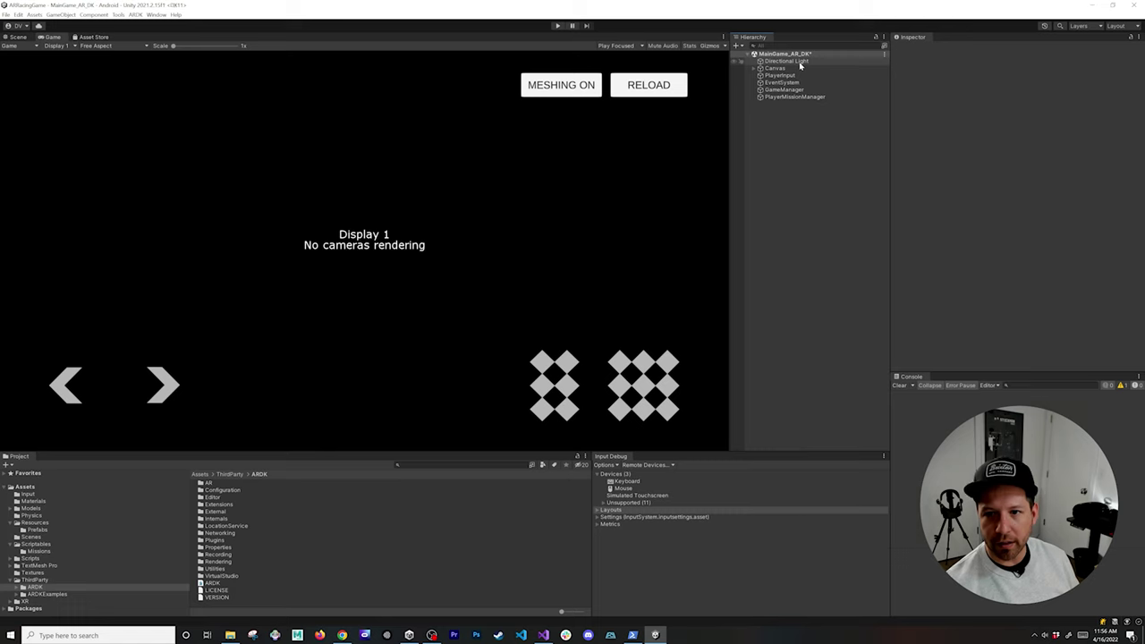
# Step: Remove the ARMeshManager component from GameManager and save the scene
pyautogui.click(778, 90)
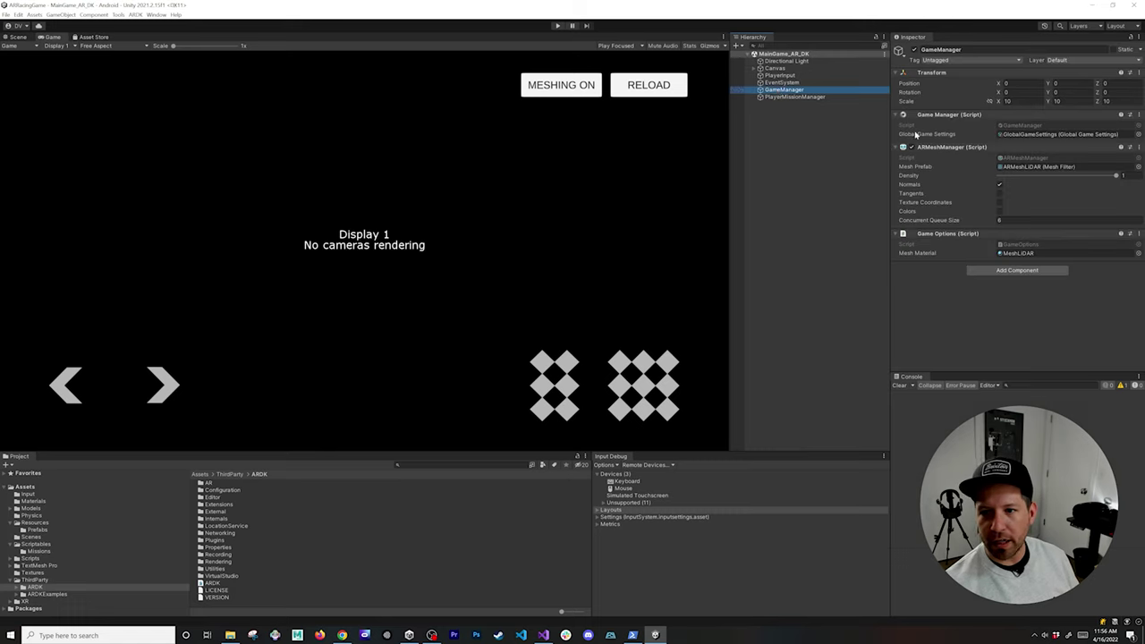
pyautogui.click(1137, 148)
pyautogui.click(1069, 165)
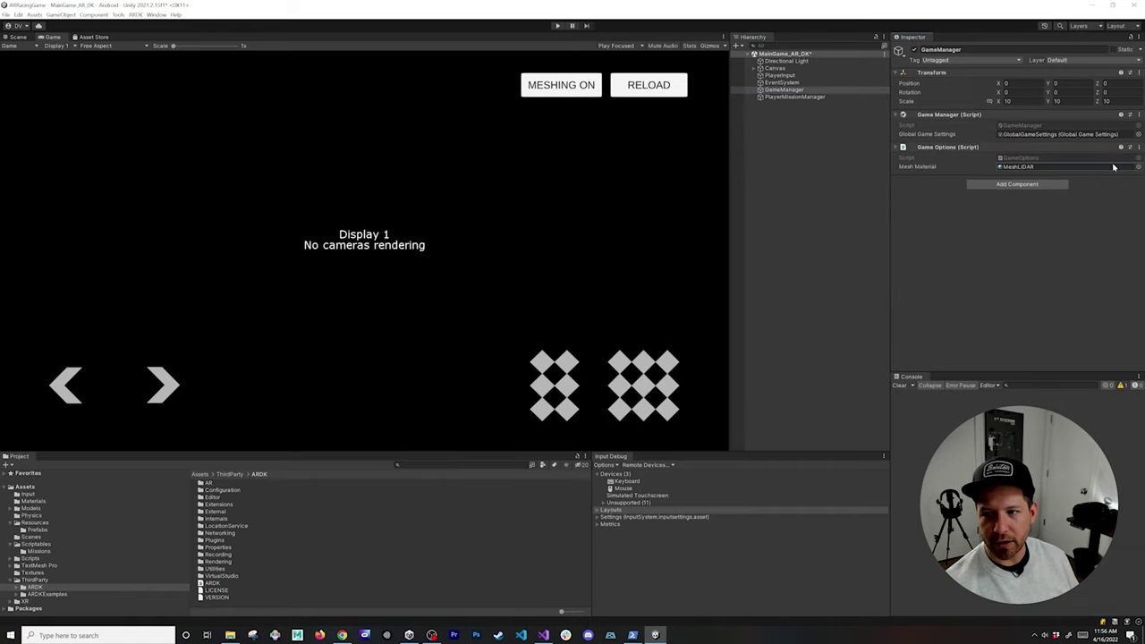
pyautogui.click(765, 197)
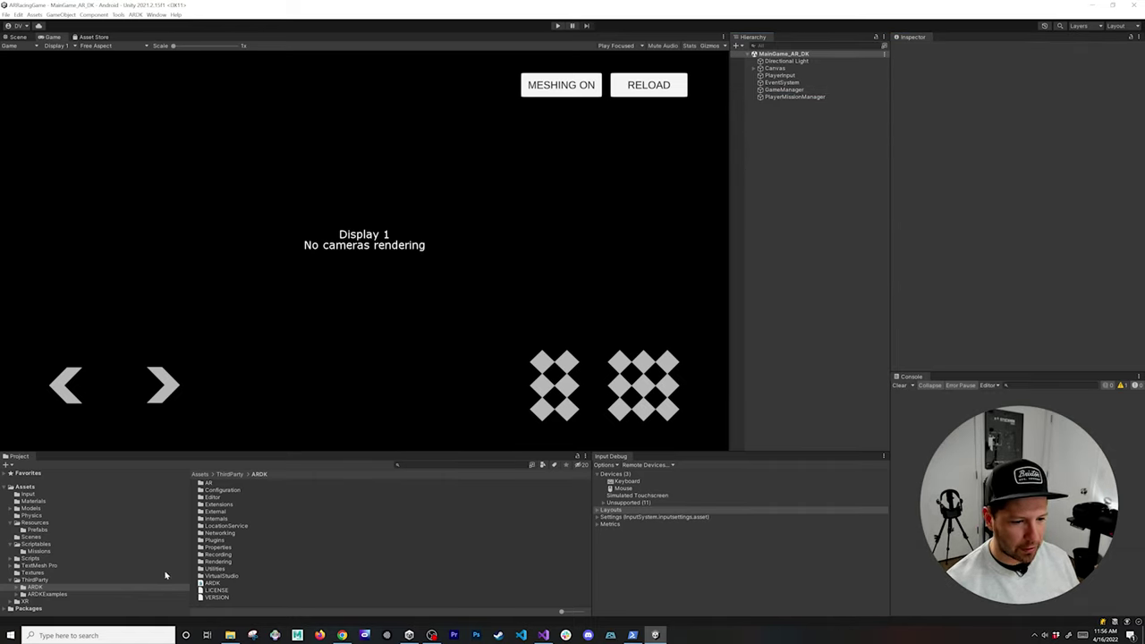
# Step: Add the ARSceneManager prefab from ARDK/Extensions/Prefabs to the scene root and expand its children
pyautogui.doubleClick(217, 504)
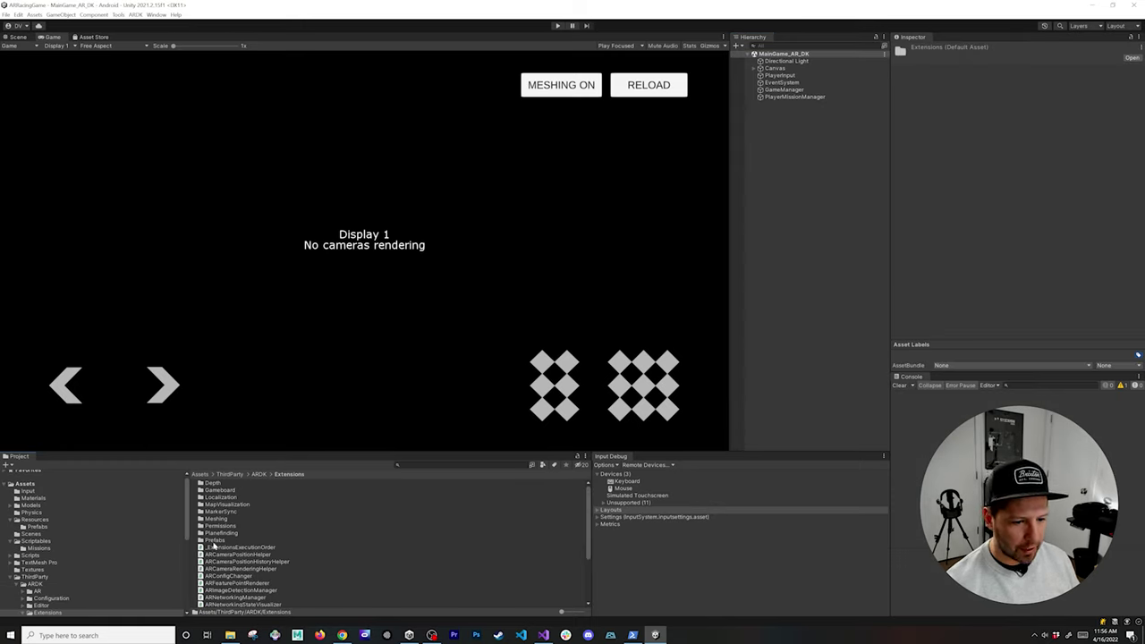
pyautogui.doubleClick(214, 540)
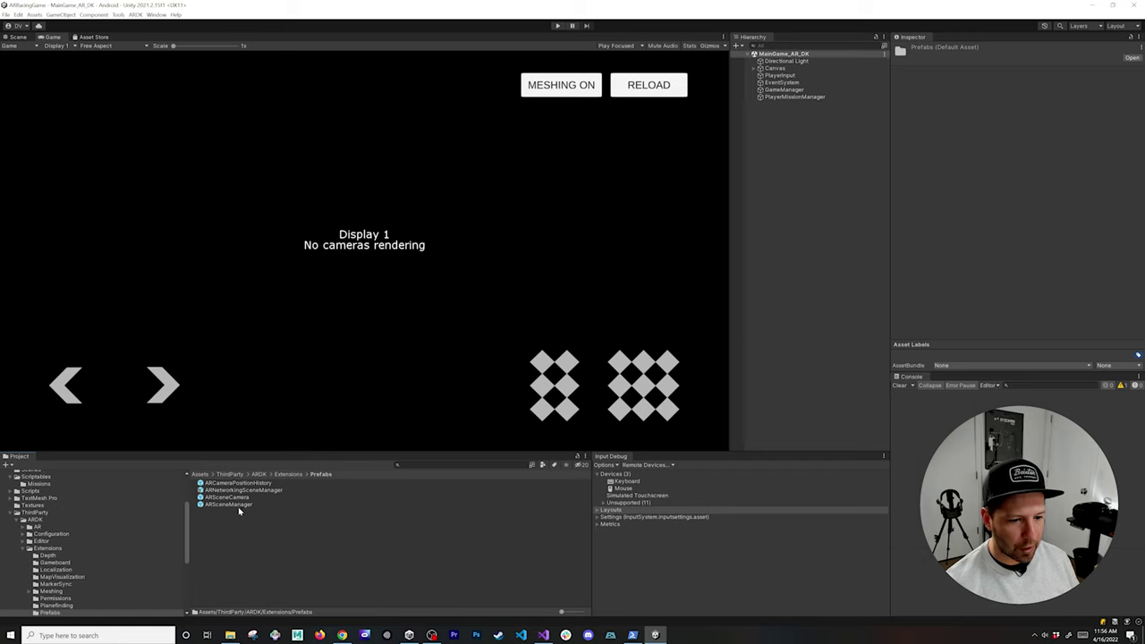
pyautogui.moveTo(239, 510); pyautogui.dragTo(785, 106)
pyautogui.click(753, 103)
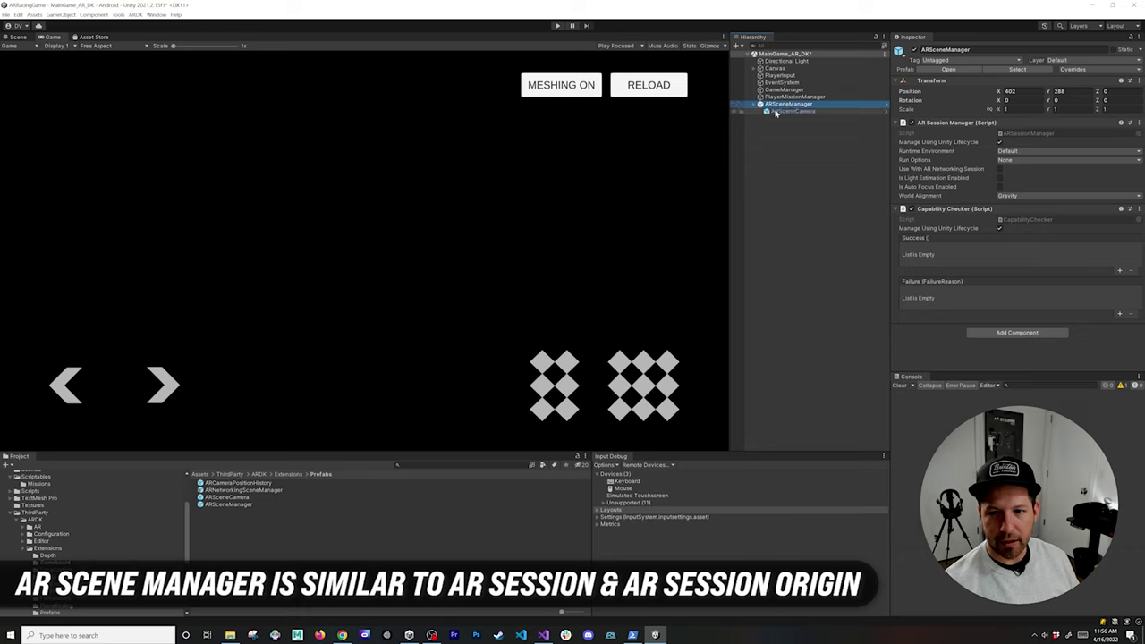
# Step: Add an AR Depth Manager component to the ARSceneCamera object
pyautogui.click(784, 111)
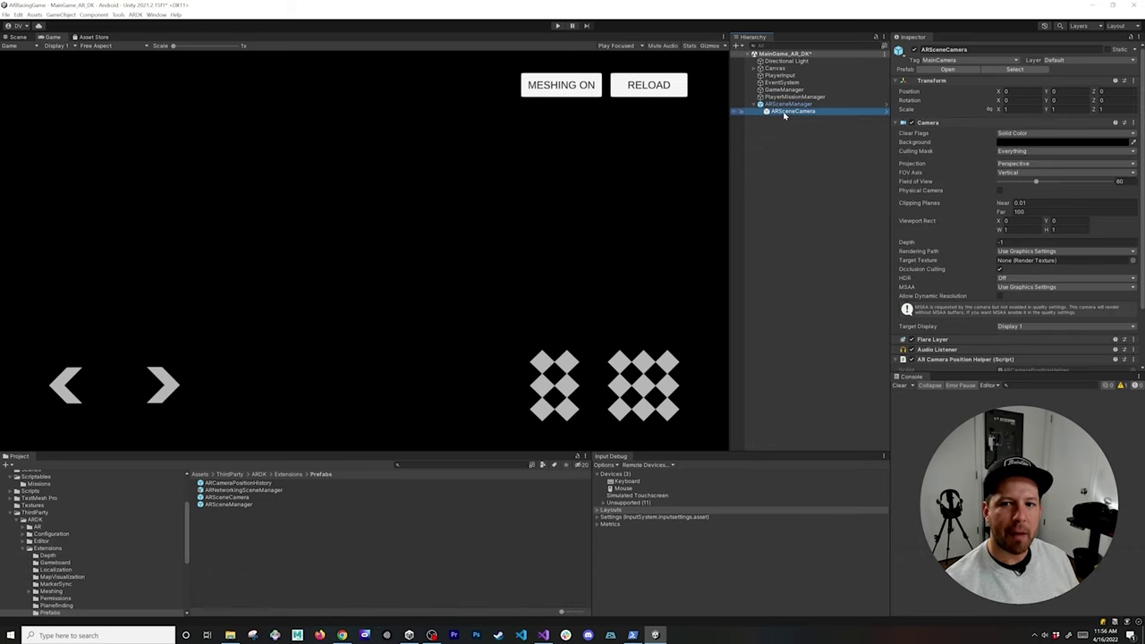
pyautogui.scroll(-3, 1038, 270)
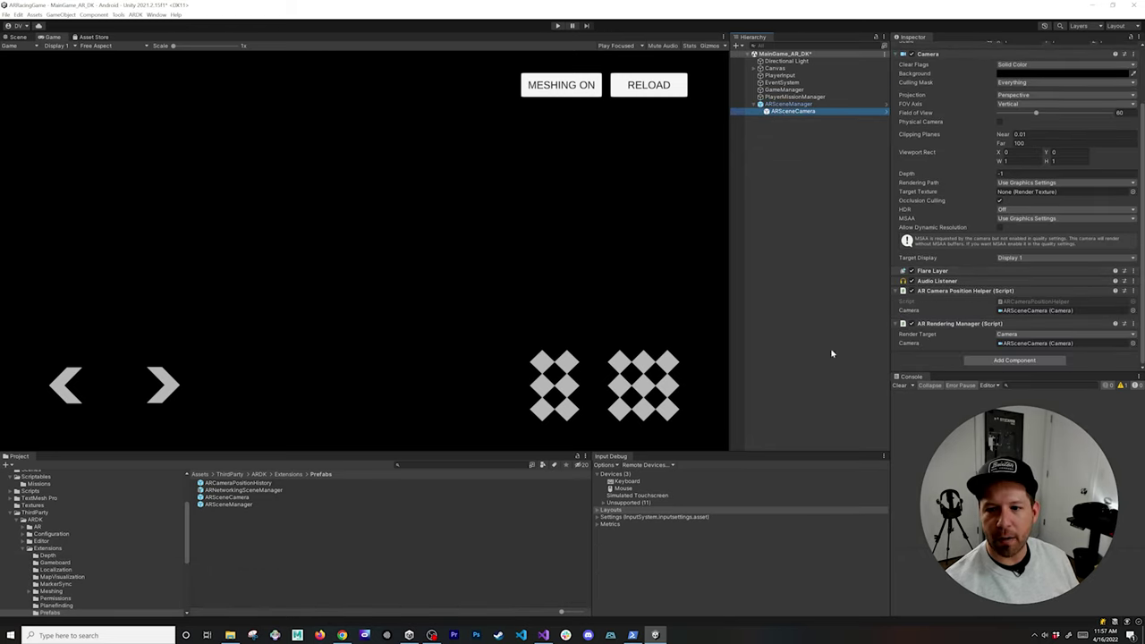
pyautogui.click(993, 359)
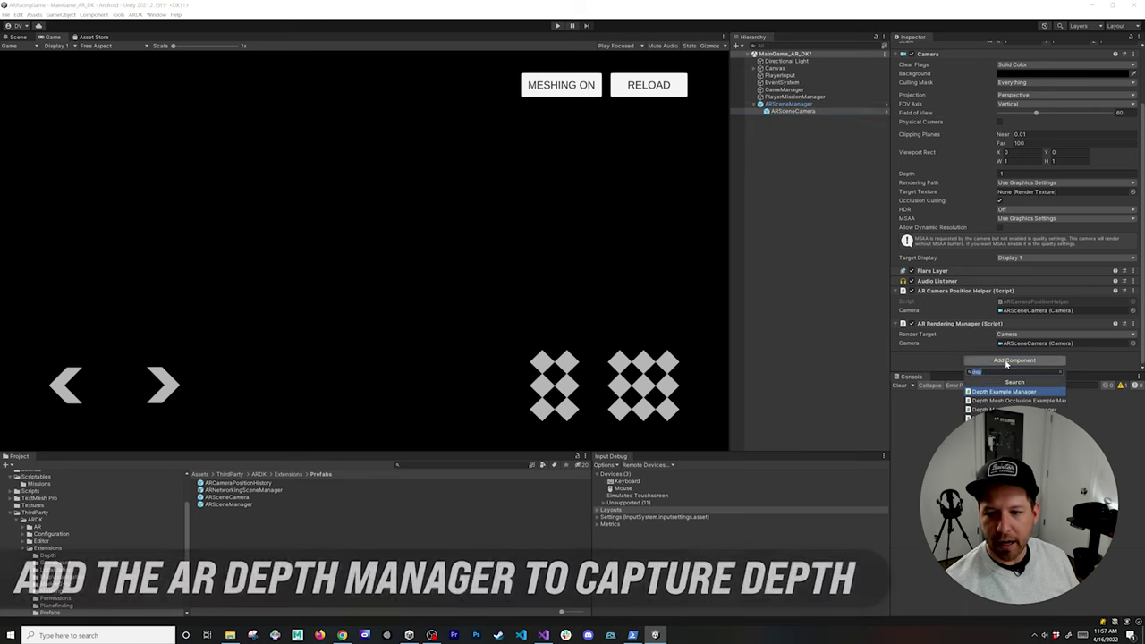
pyautogui.write('depth')
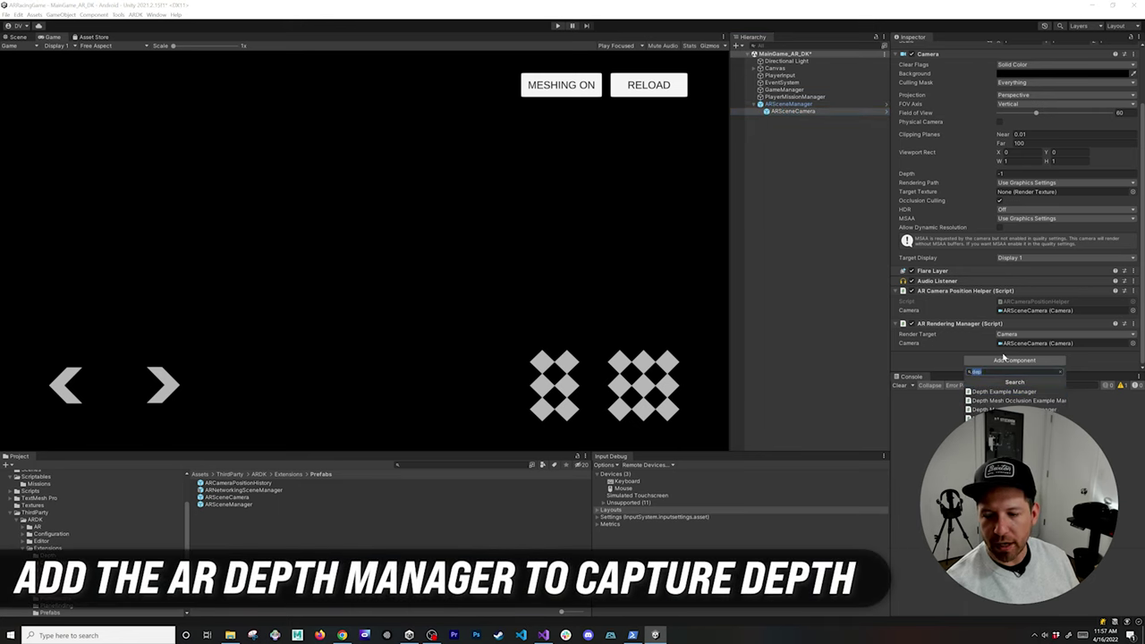
pyautogui.press('Return')
pyautogui.scroll(-4, 1002, 352)
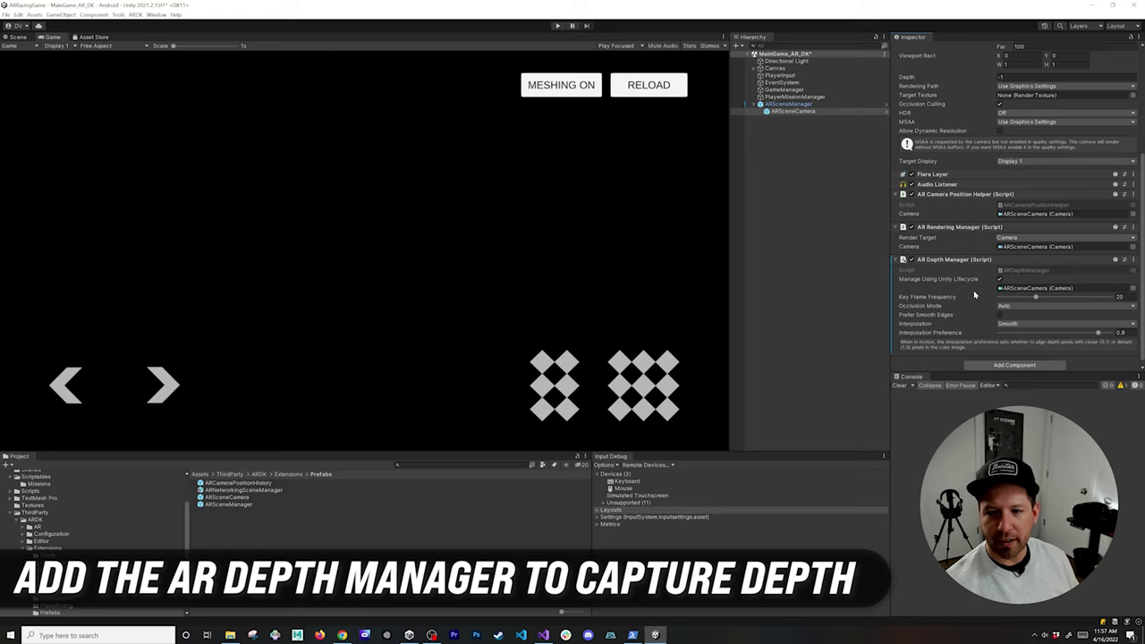
# Step: Set the AR Depth Manager's Occlusion Mode to None and select the ARSceneManager object
pyautogui.click(1021, 308)
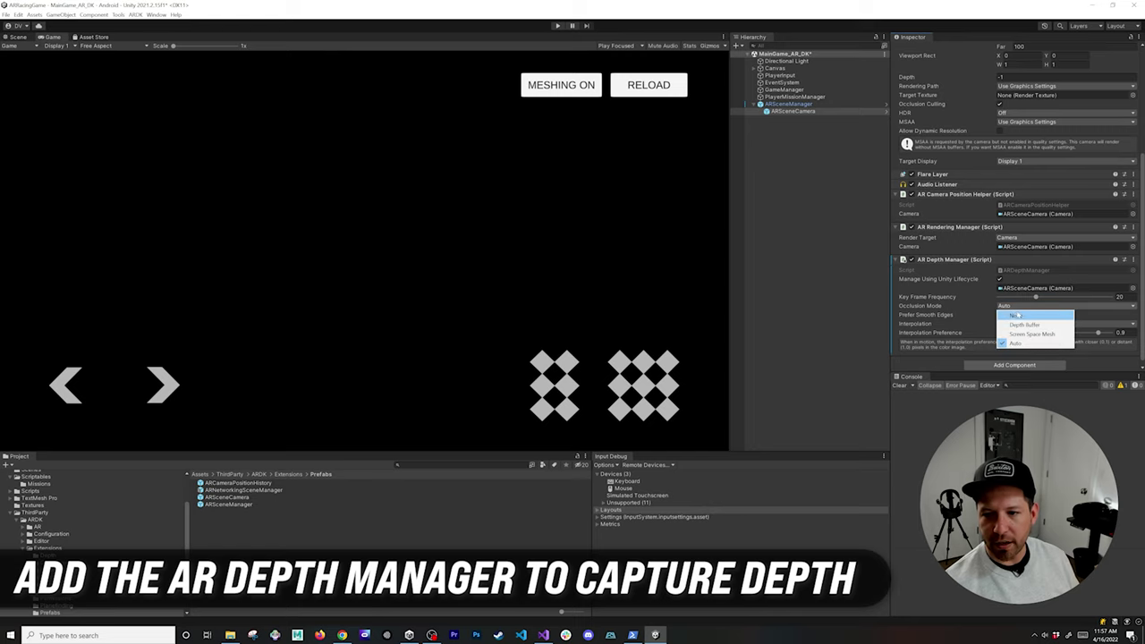
pyautogui.click(1016, 314)
pyautogui.click(776, 106)
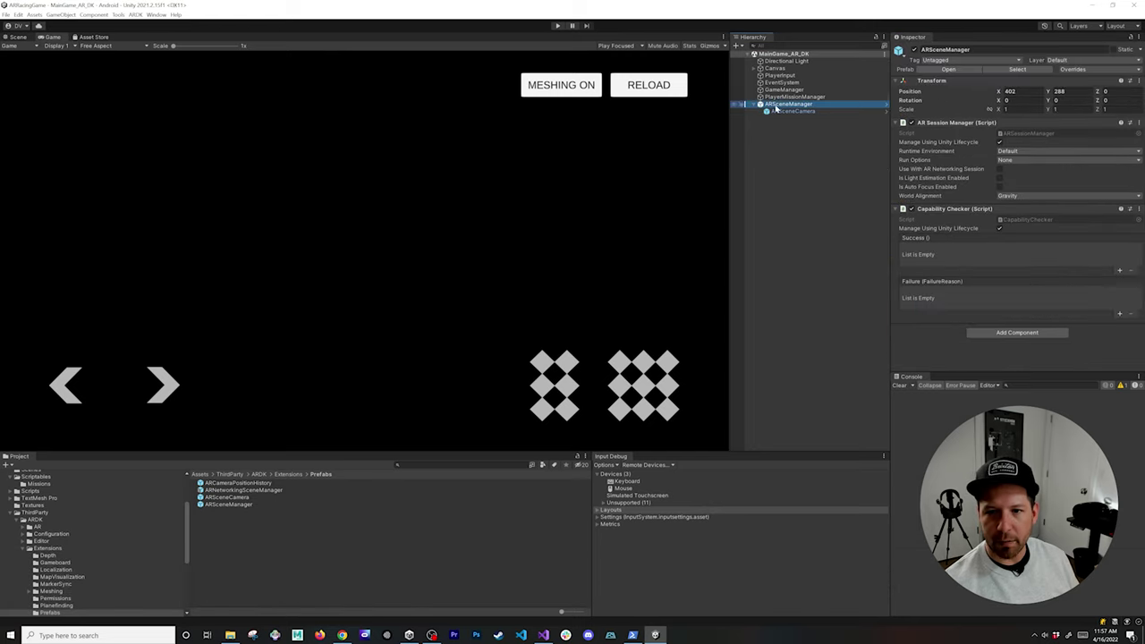
# Step: Add an Android Permission Requester component to ARSceneManager with one Camera permission entry and collapse the object's children
pyautogui.click(984, 331)
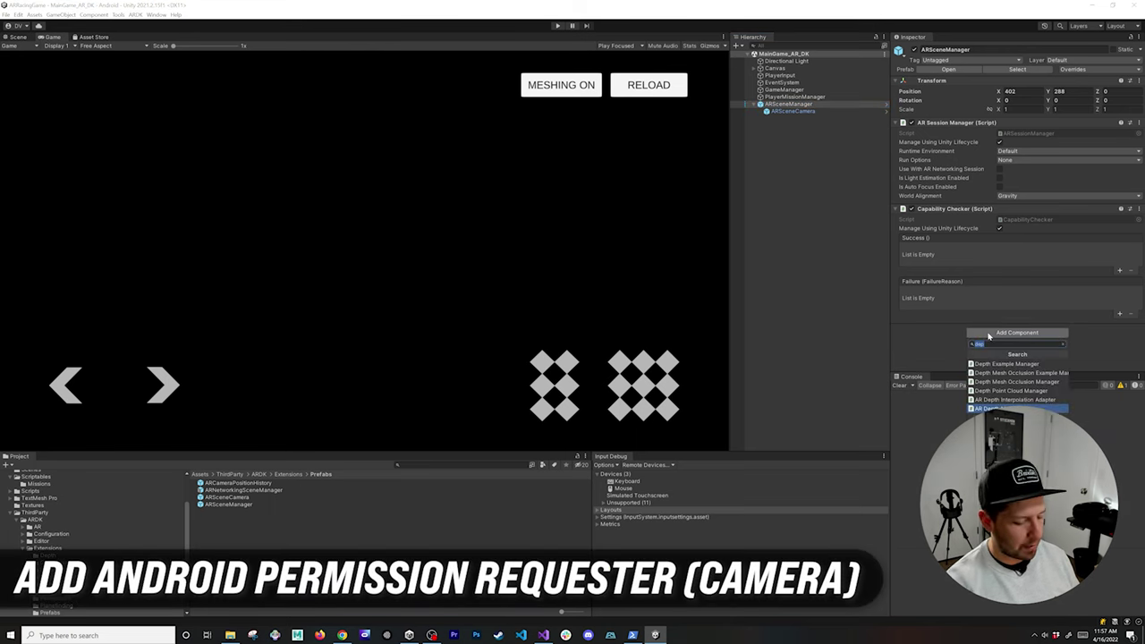
pyautogui.write('andro')
pyautogui.press('Return')
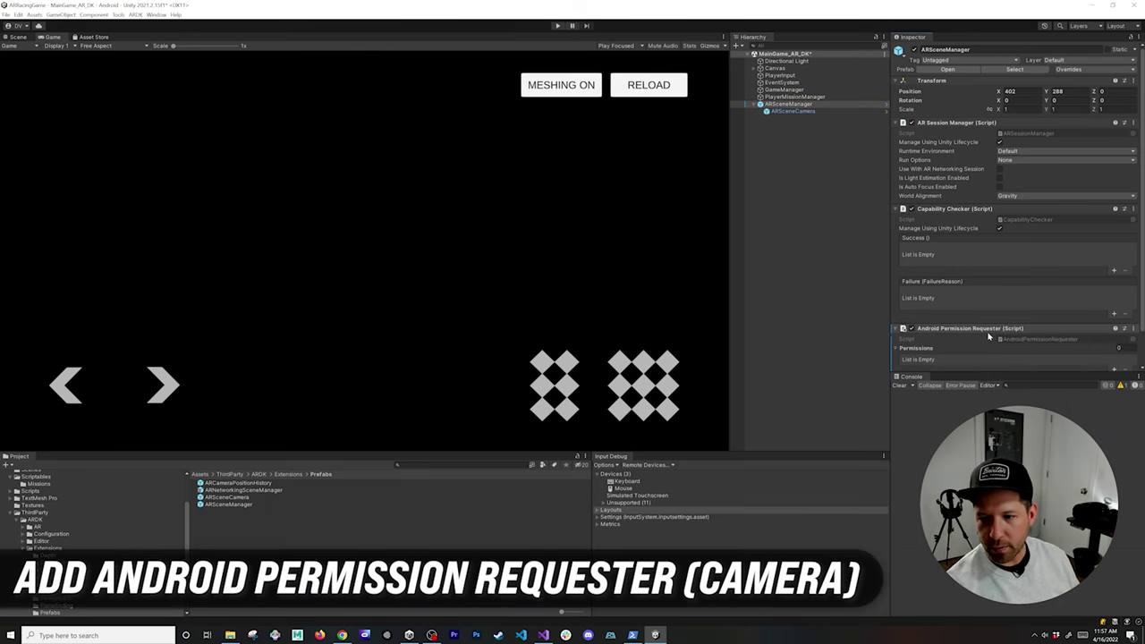
pyautogui.scroll(-2, 984, 331)
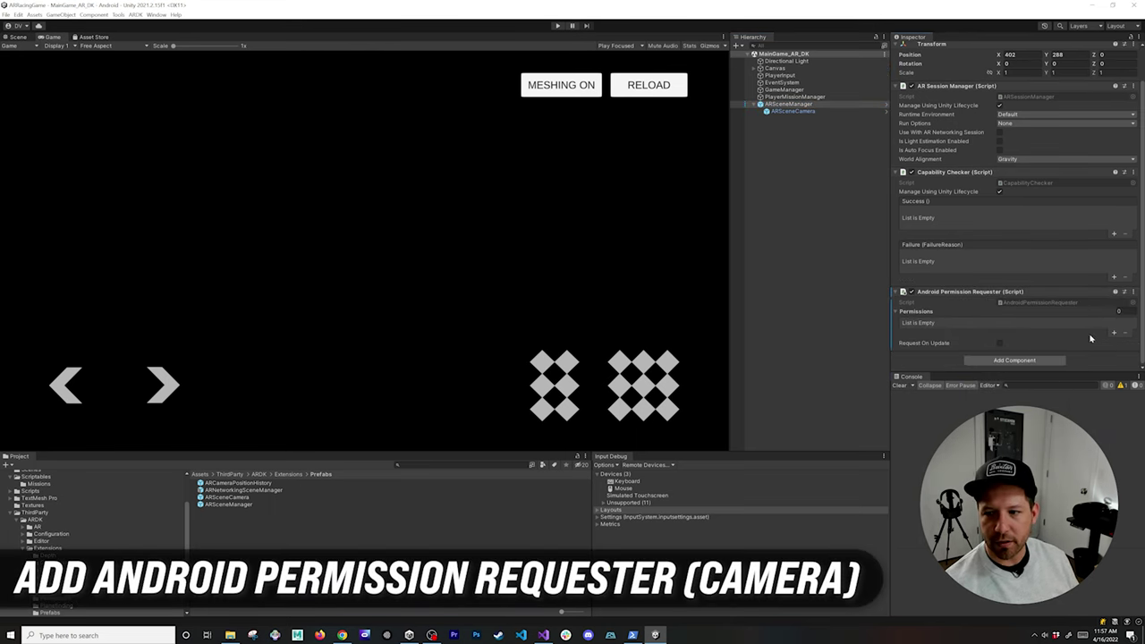
pyautogui.click(1113, 332)
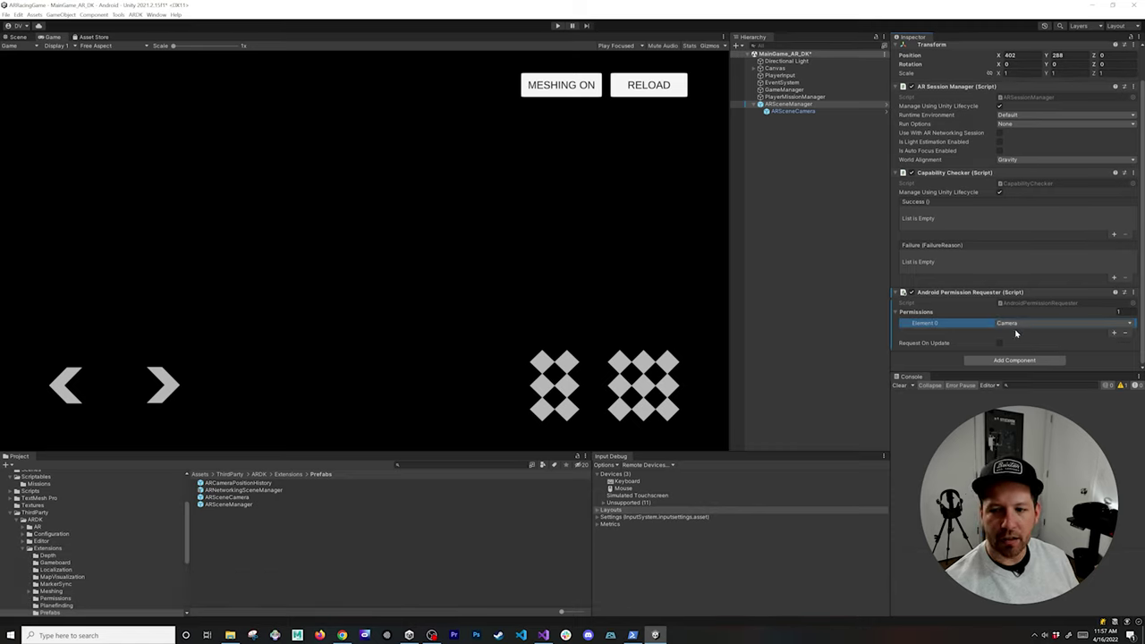
pyautogui.click(753, 104)
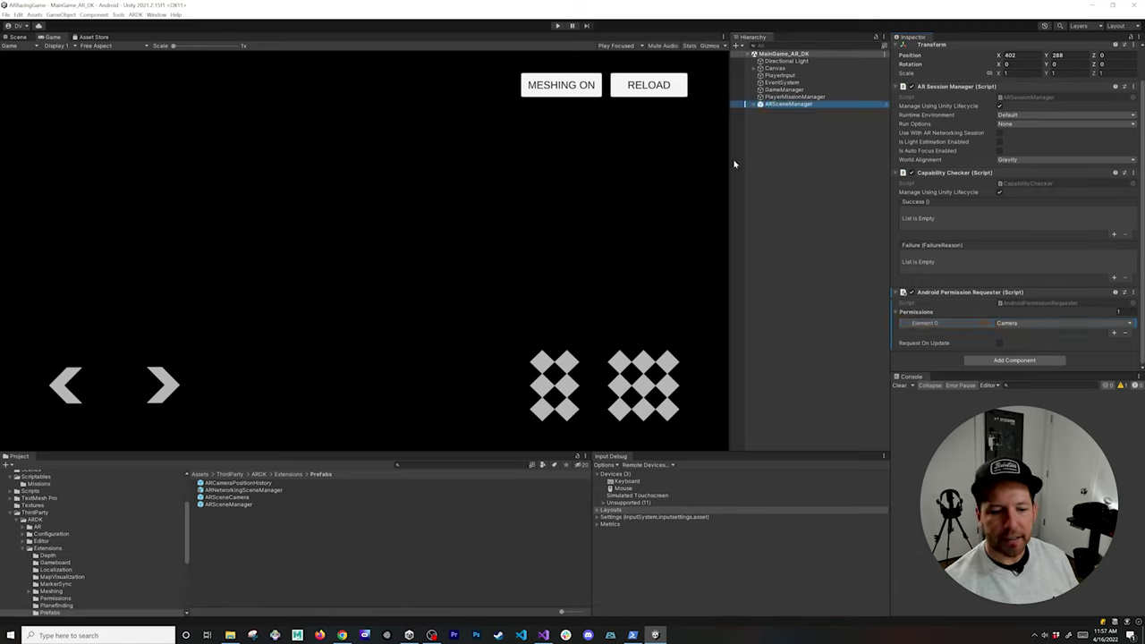
# Step: Add the ARMesh prefab from ARDK/Extensions/Meshing to the scene root
pyautogui.scroll(-1, 100, 571)
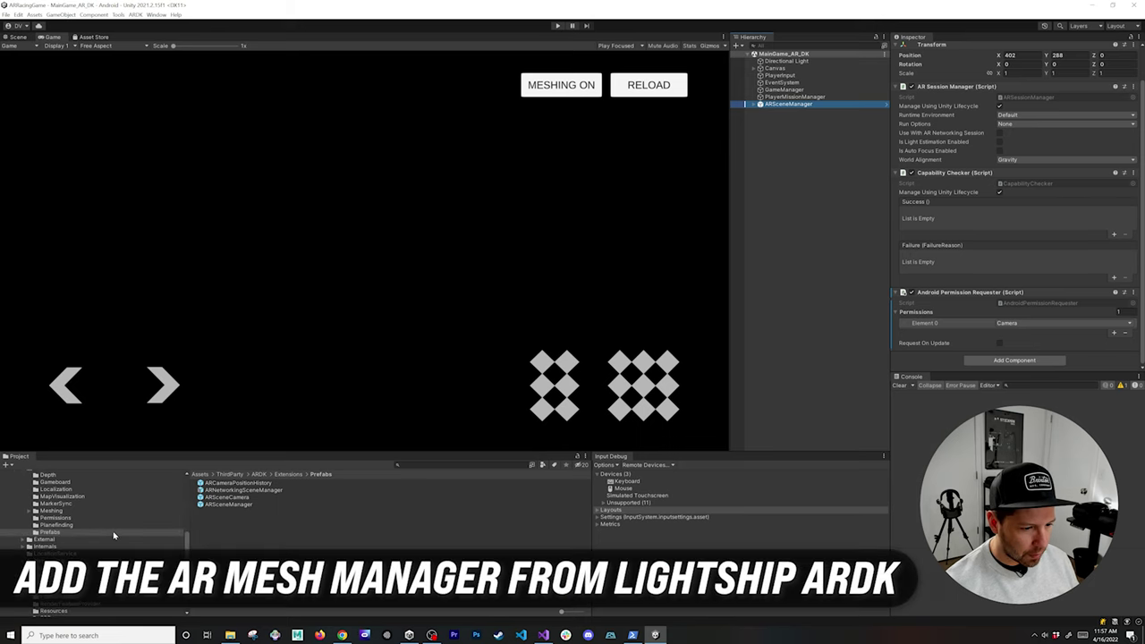
pyautogui.click(33, 493)
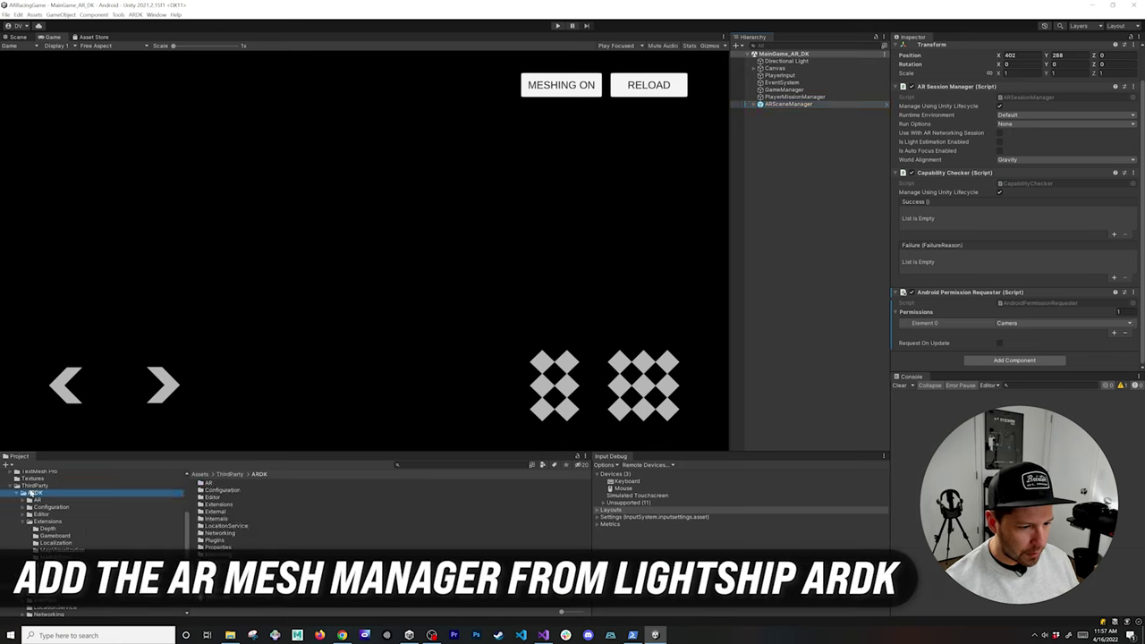
pyautogui.doubleClick(223, 506)
pyautogui.doubleClick(221, 520)
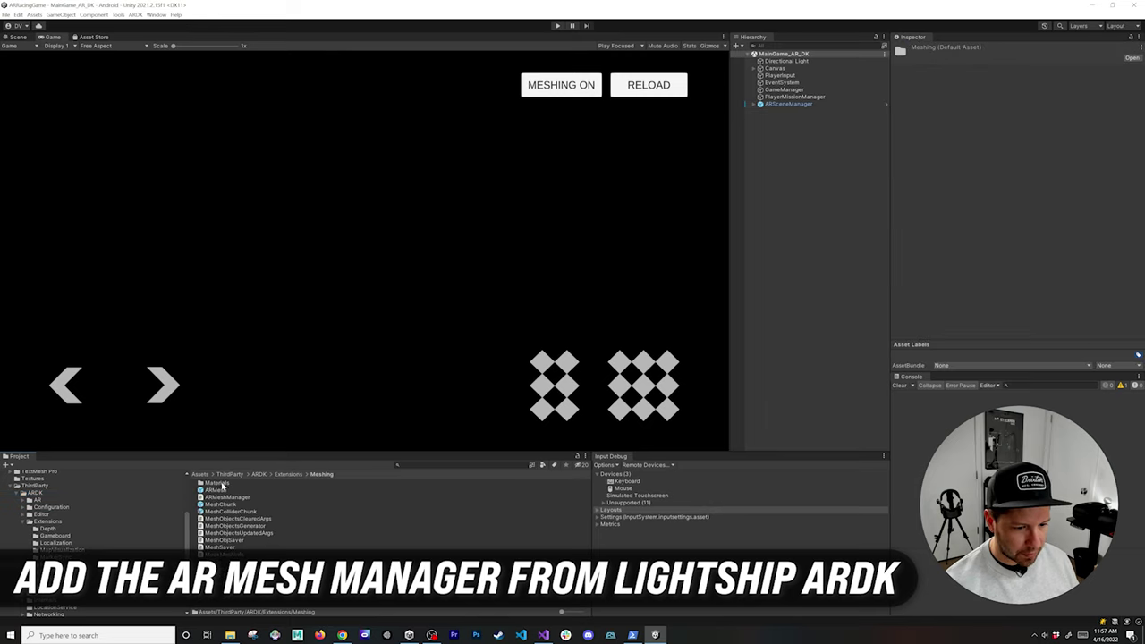
pyautogui.moveTo(215, 490); pyautogui.dragTo(811, 207)
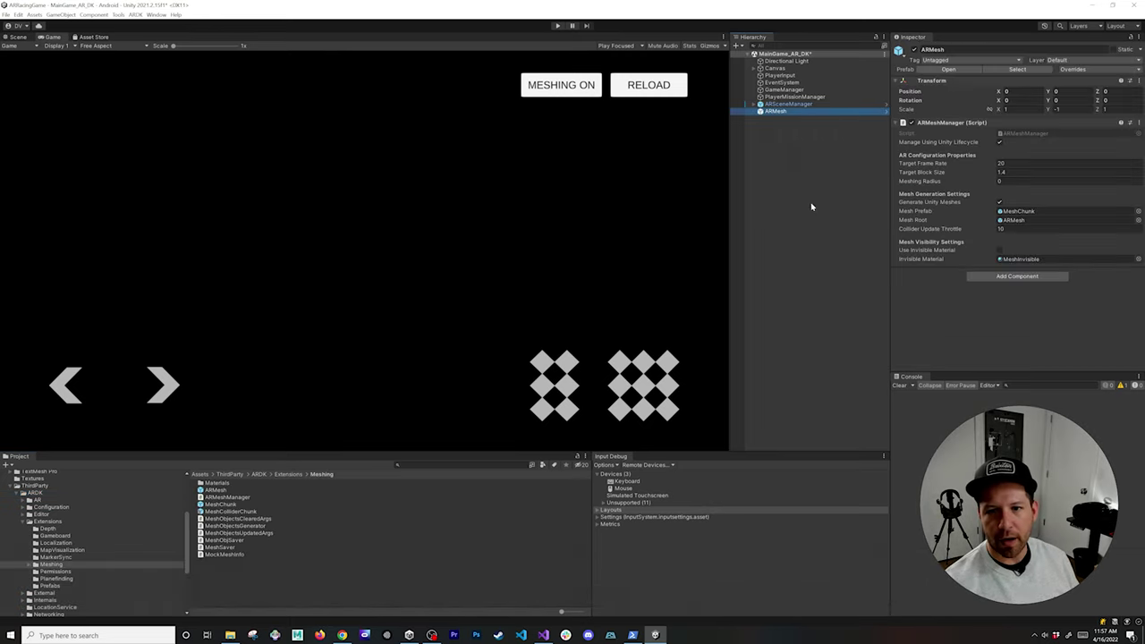
# Step: Rename the ARMesh object in the scene as ARMeshManager
pyautogui.click(792, 113)
pyautogui.write('M')
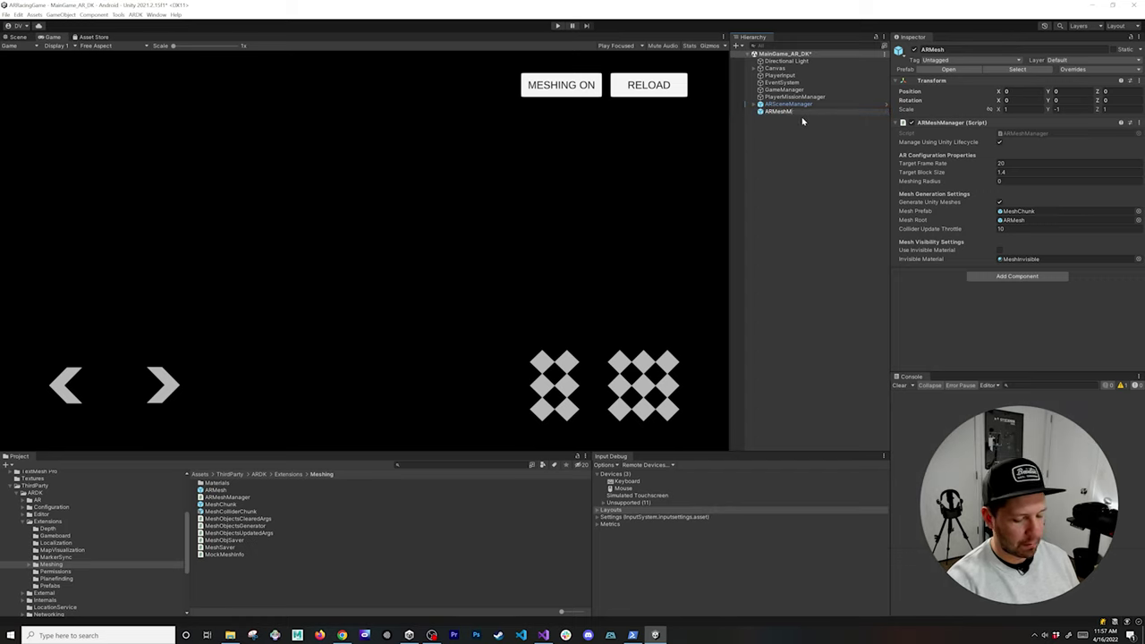
pyautogui.write('anager')
pyautogui.press('Return')
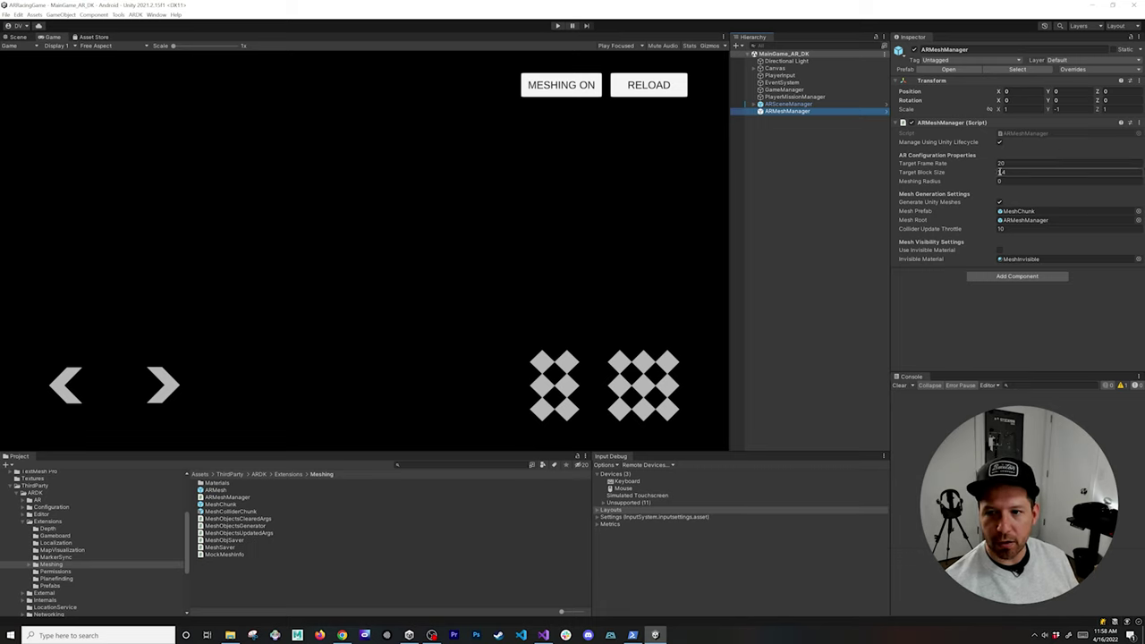
# Step: Set ARMeshManager's Target Frame Rate to 10 and its Mesh Prefab to MeshColliderChunk, and open that prefab to inspect its components
pyautogui.click(1017, 163)
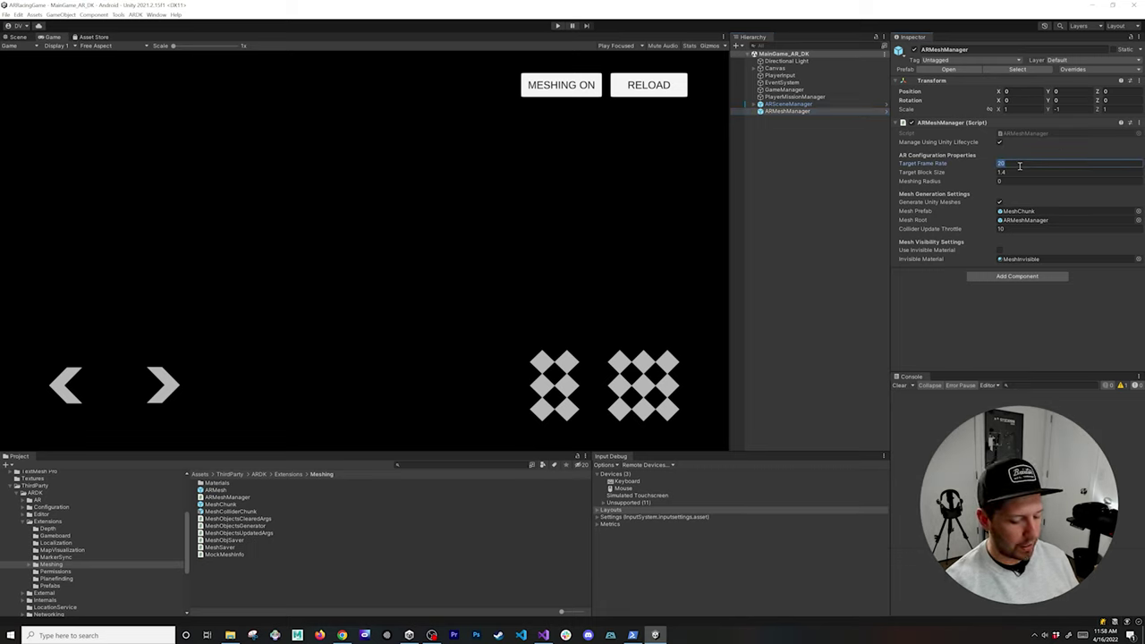
pyautogui.write('10')
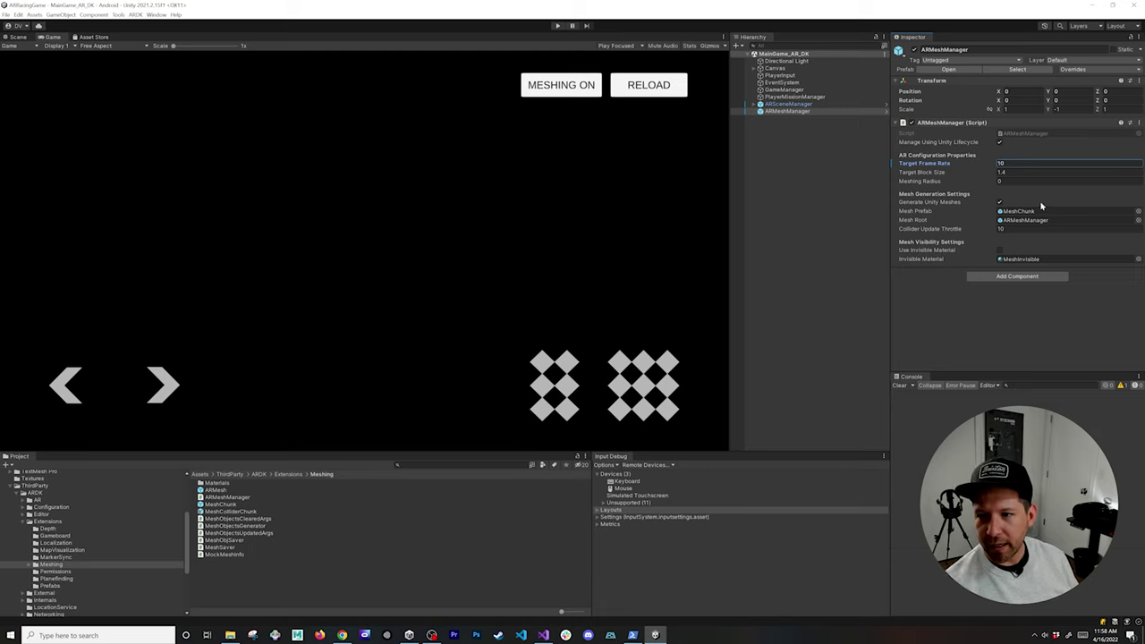
pyautogui.click(1029, 212)
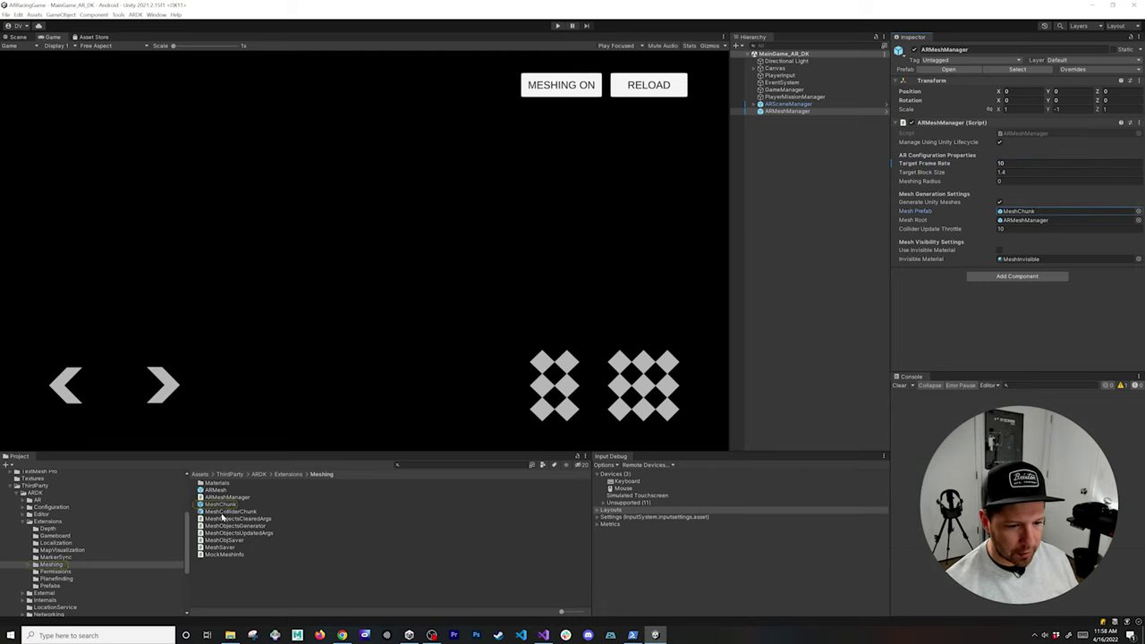
pyautogui.moveTo(219, 511); pyautogui.dragTo(1034, 213)
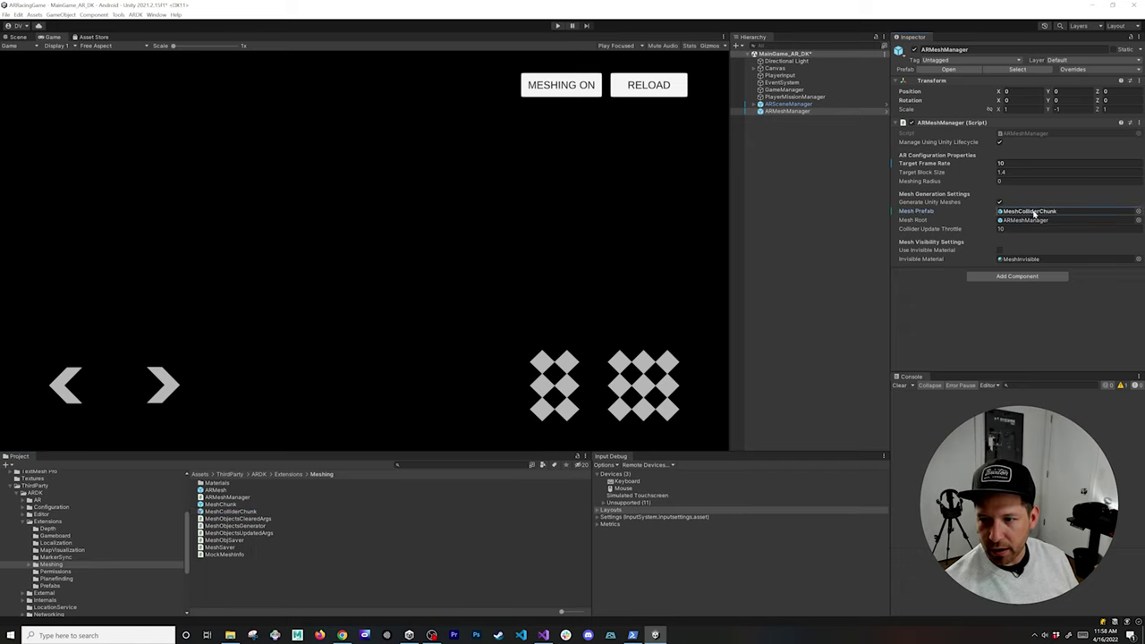
pyautogui.doubleClick(1033, 213)
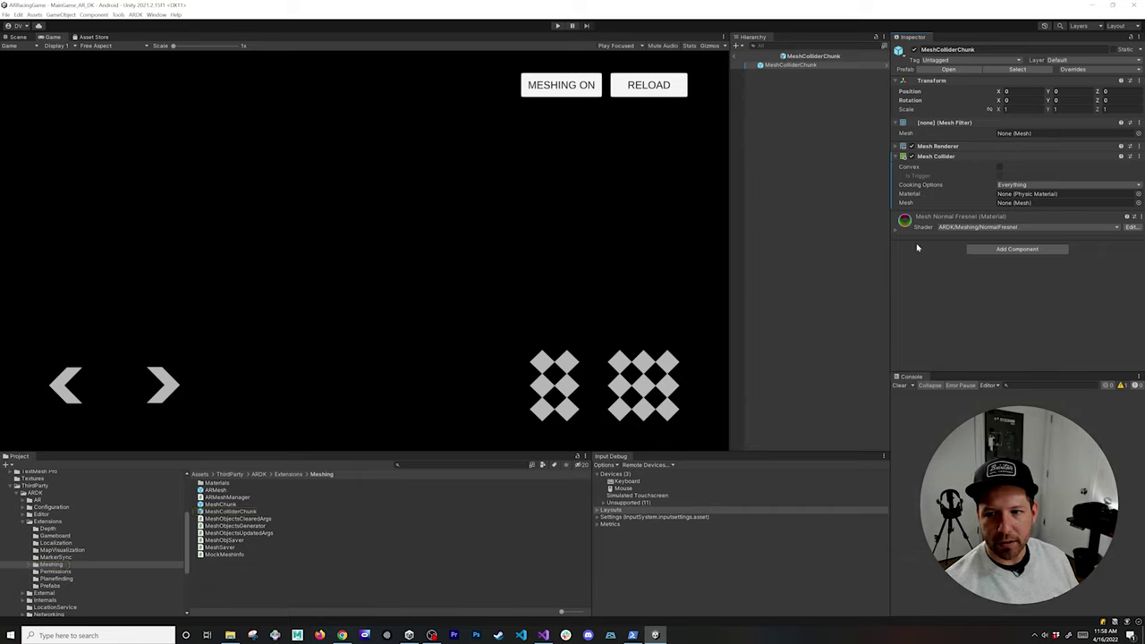
# Step: Create an empty object named MockMesh at the root of the MainGame_AR_DK scene, positioned at 0, 0, 0
pyautogui.click(780, 77)
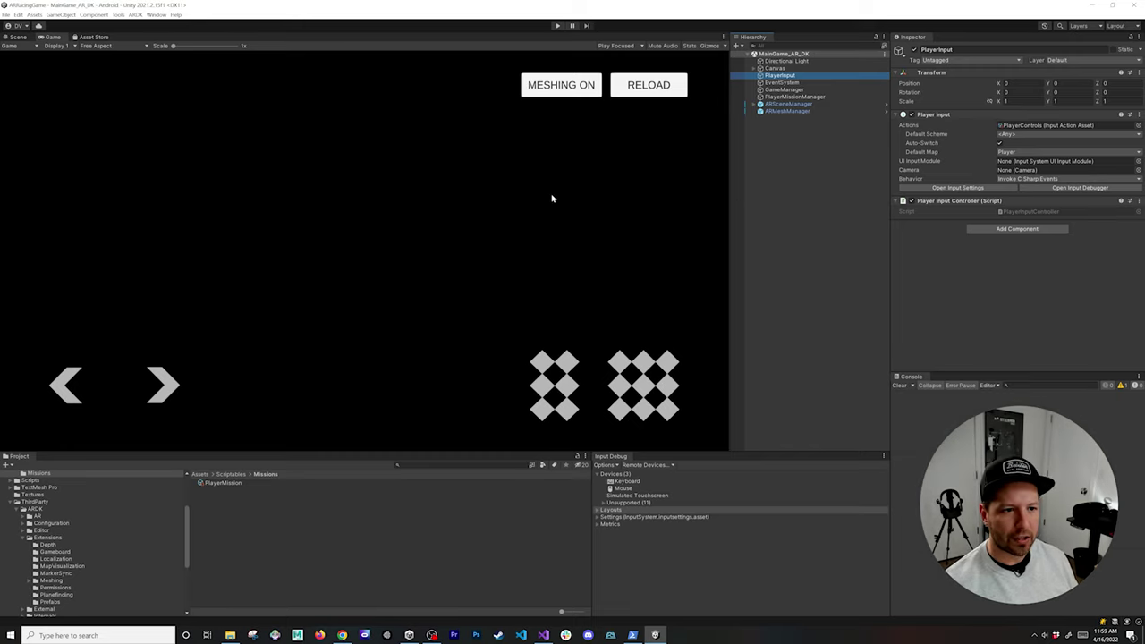
pyautogui.rightClick(821, 183)
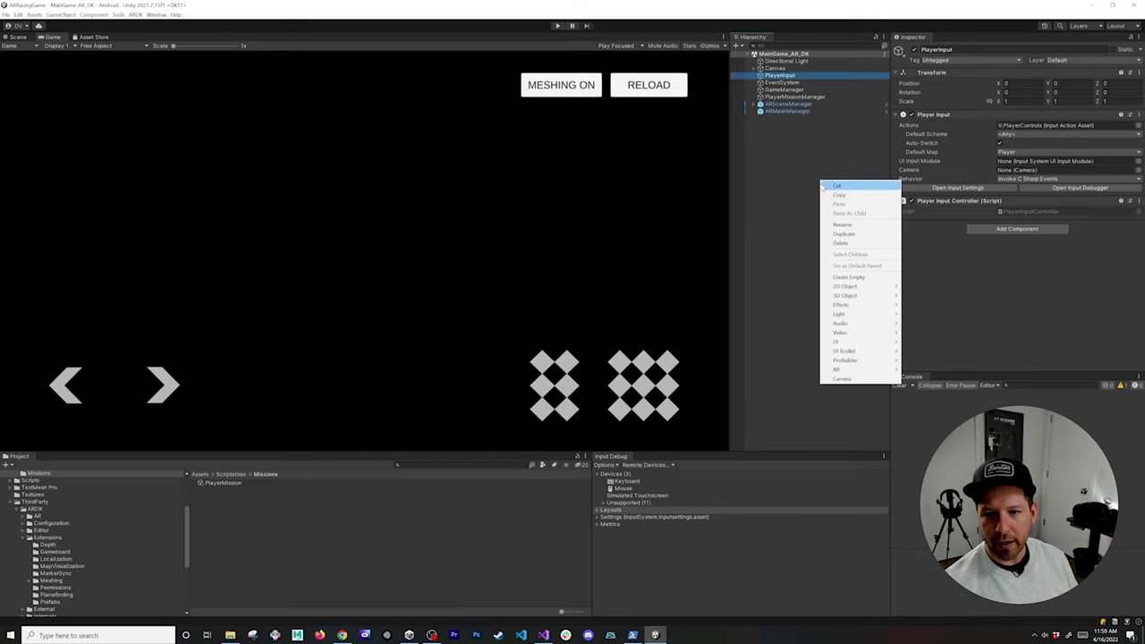
pyautogui.click(845, 278)
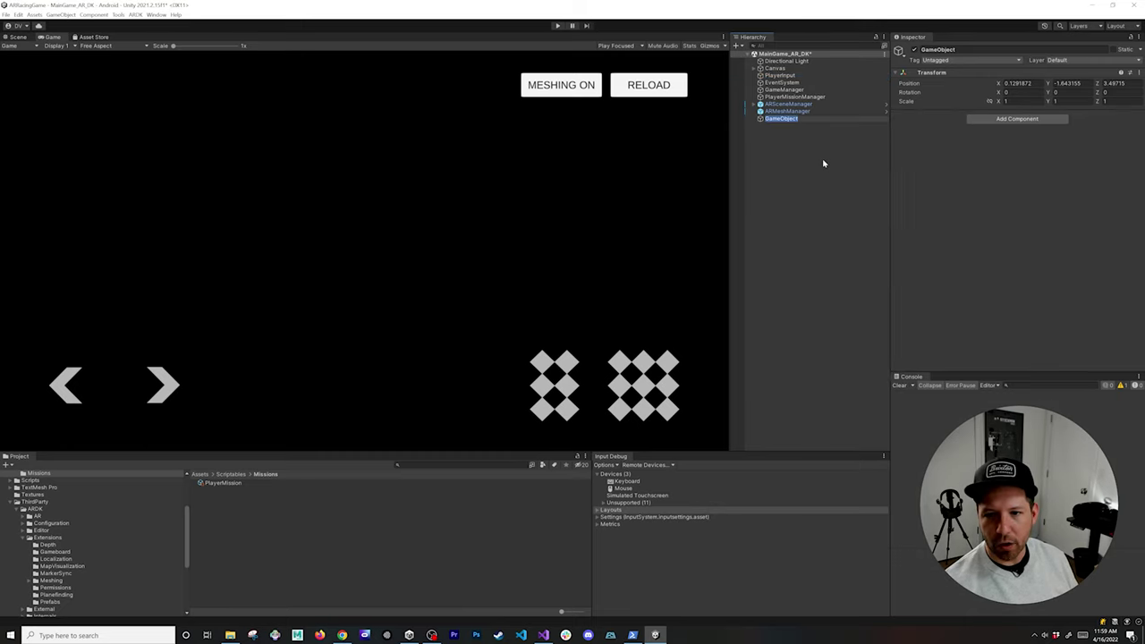
pyautogui.write('AR')
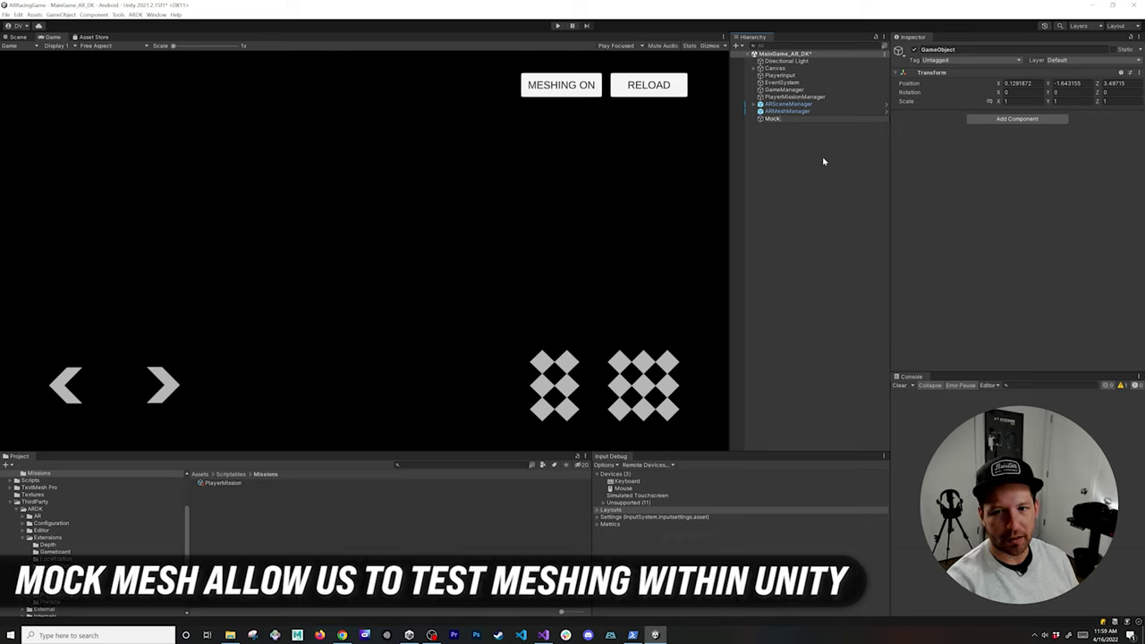
pyautogui.press('Return')
# Step: Add a Mock Mesh component to the MockMesh object
pyautogui.click(997, 120)
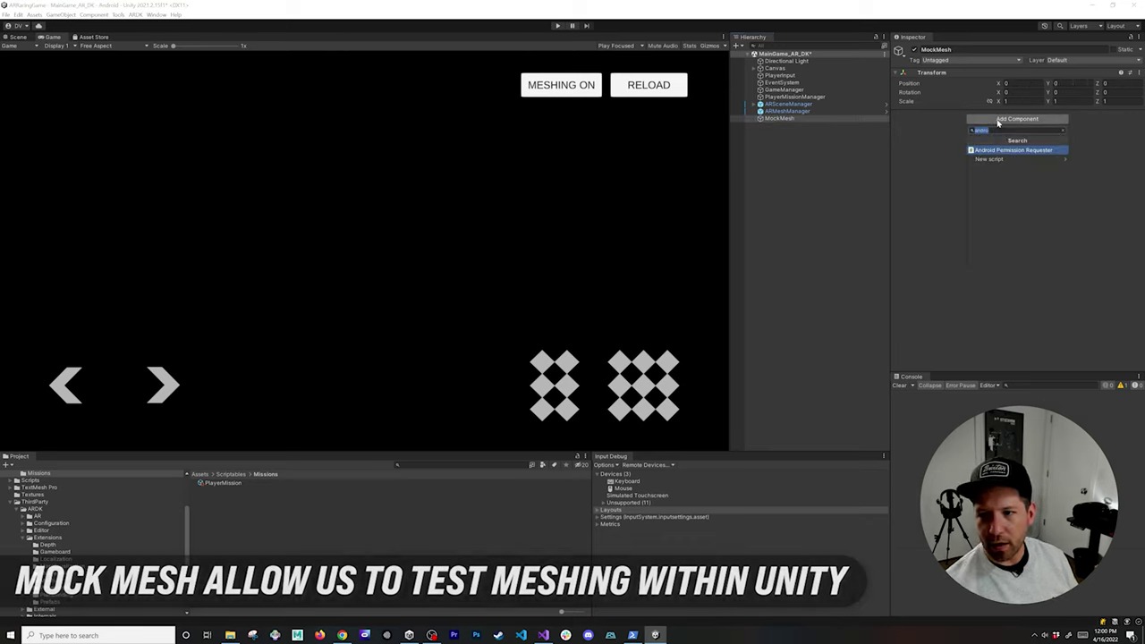
pyautogui.write('mock')
pyautogui.click(990, 176)
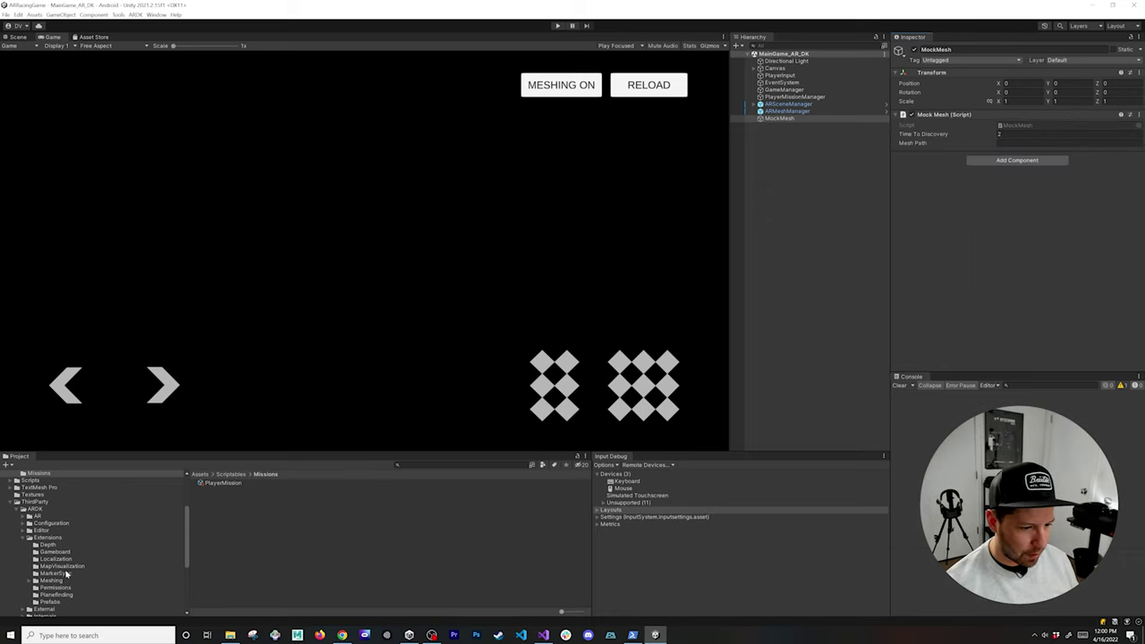
# Step: Copy the asset path of mesh_4 from ThirdParty/ARDKExamples/ContextAwareness/Meshing/MockMeshes
pyautogui.click(18, 509)
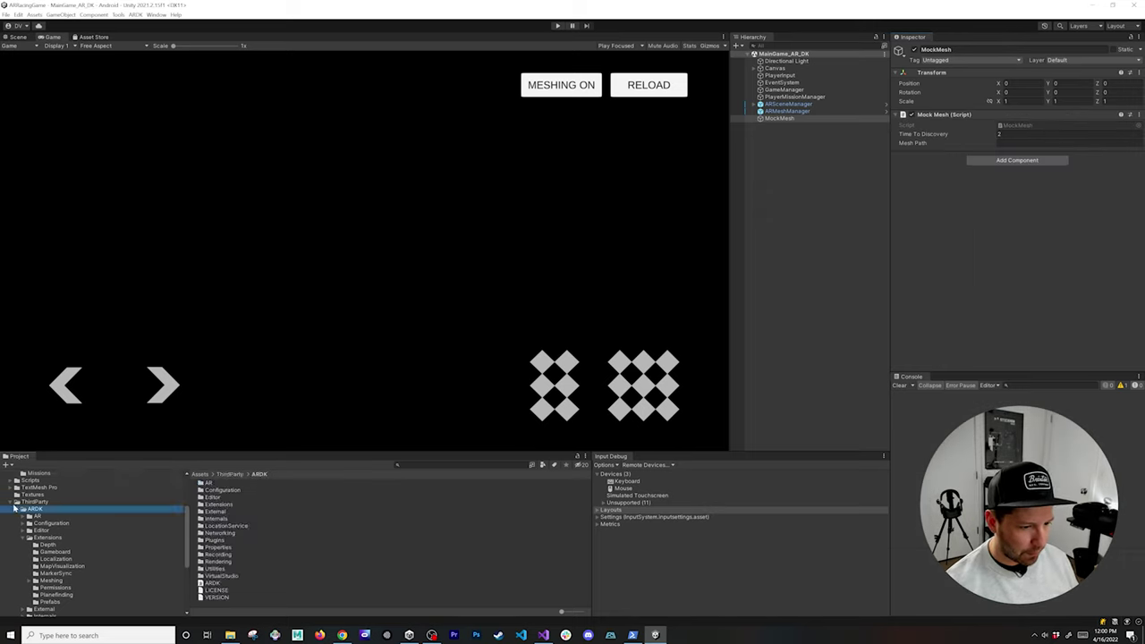
pyautogui.click(15, 509)
pyautogui.click(48, 594)
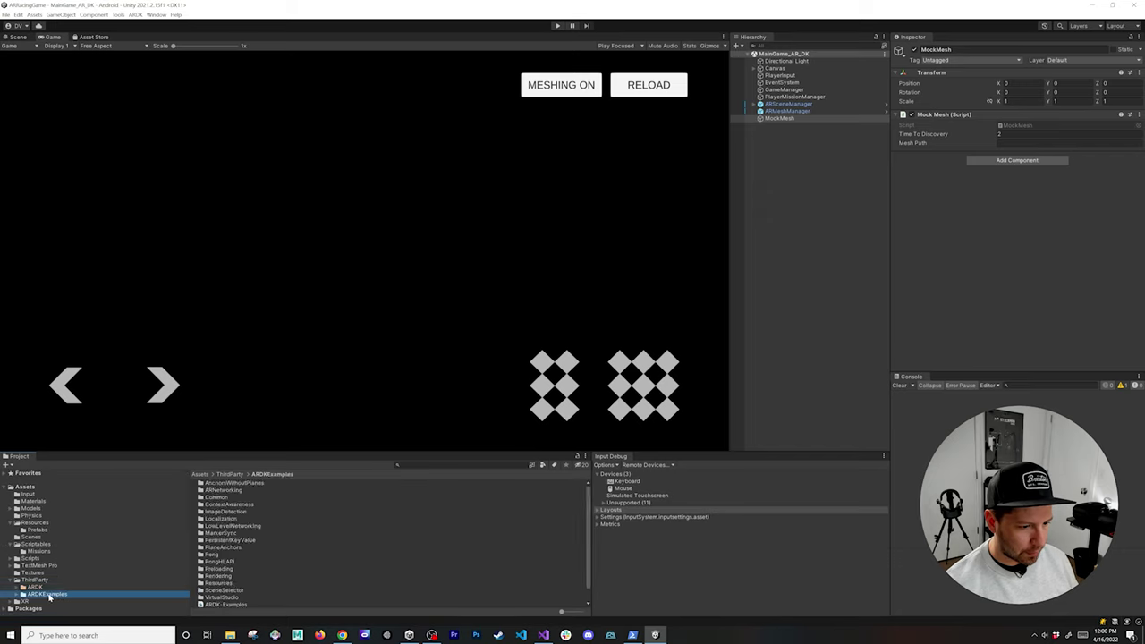
pyautogui.scroll(-1, 253, 529)
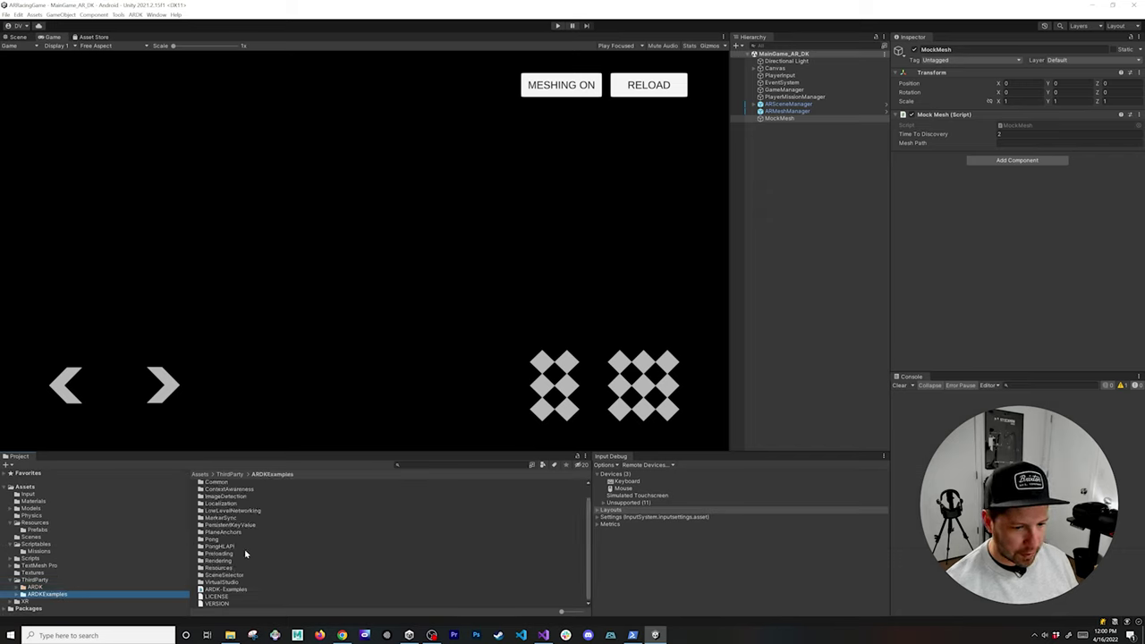
pyautogui.scroll(1, 242, 523)
pyautogui.doubleClick(239, 505)
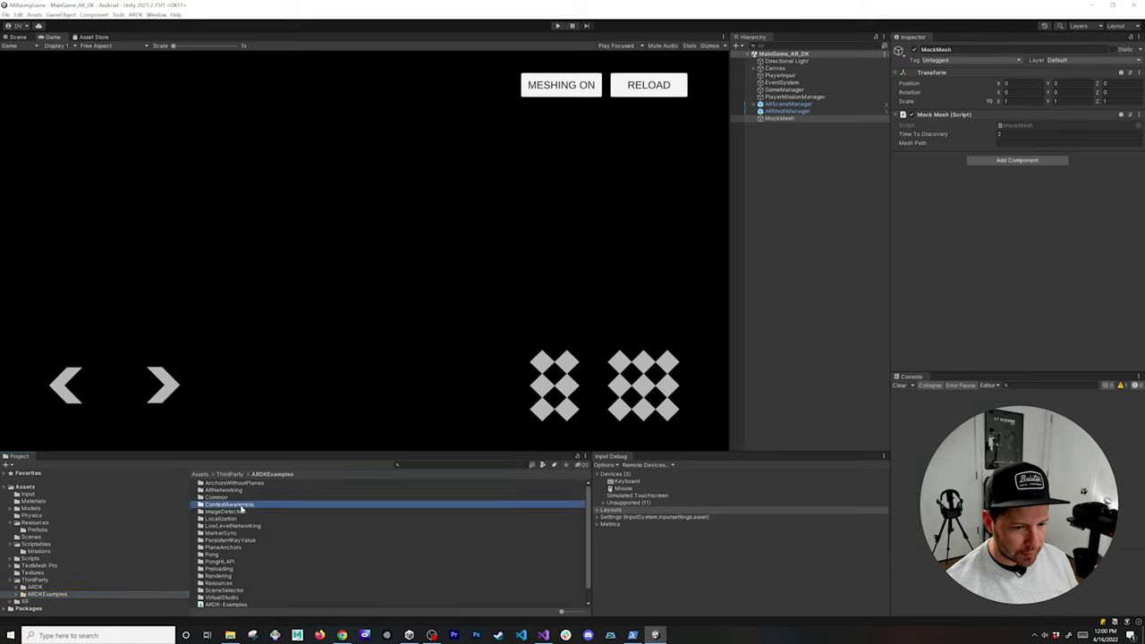
pyautogui.doubleClick(216, 497)
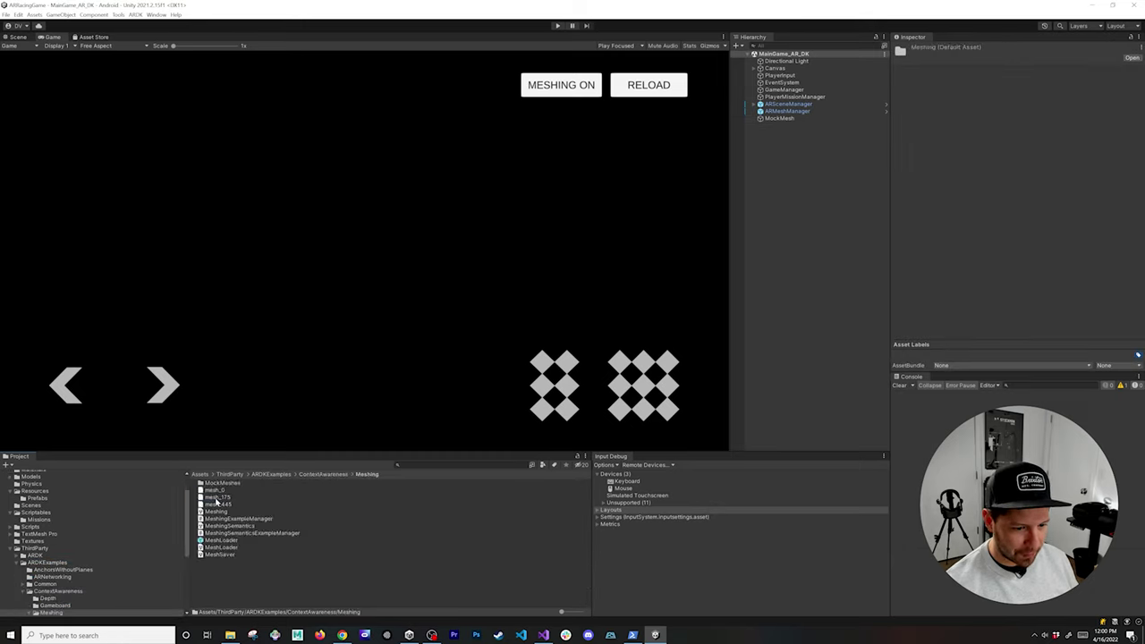
pyautogui.doubleClick(224, 484)
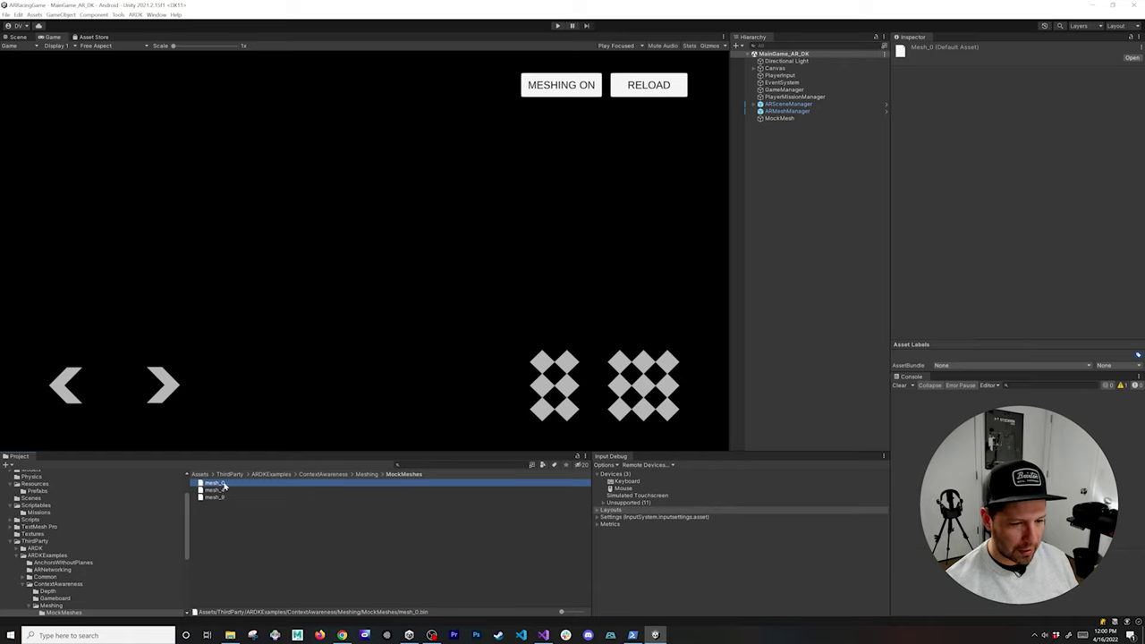
pyautogui.click(220, 490)
pyautogui.rightClick(220, 490)
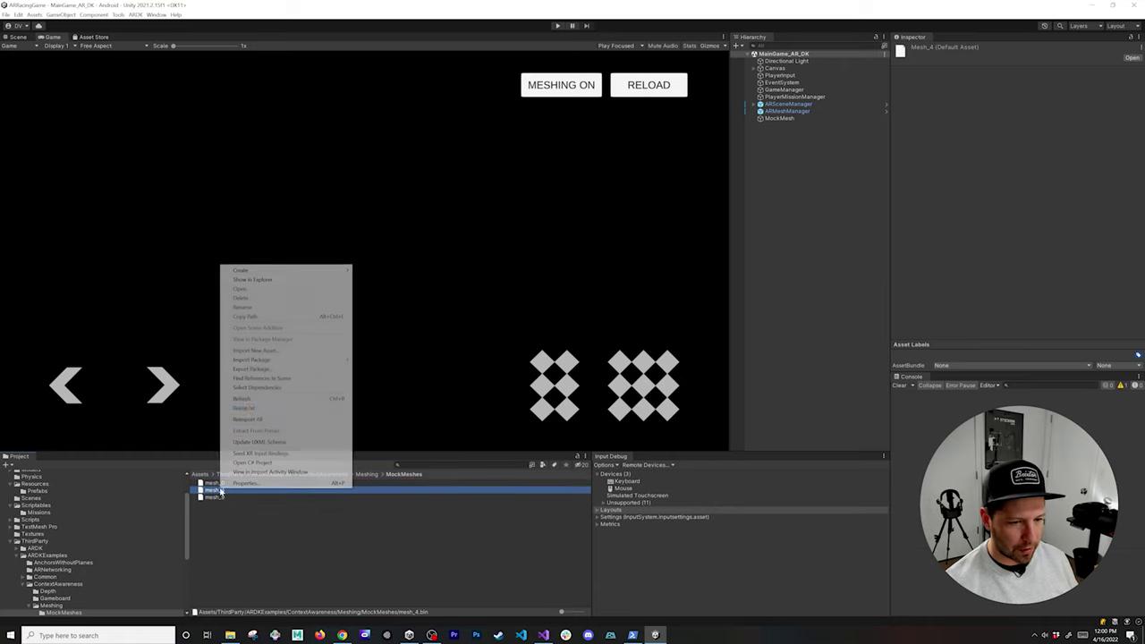
pyautogui.click(260, 316)
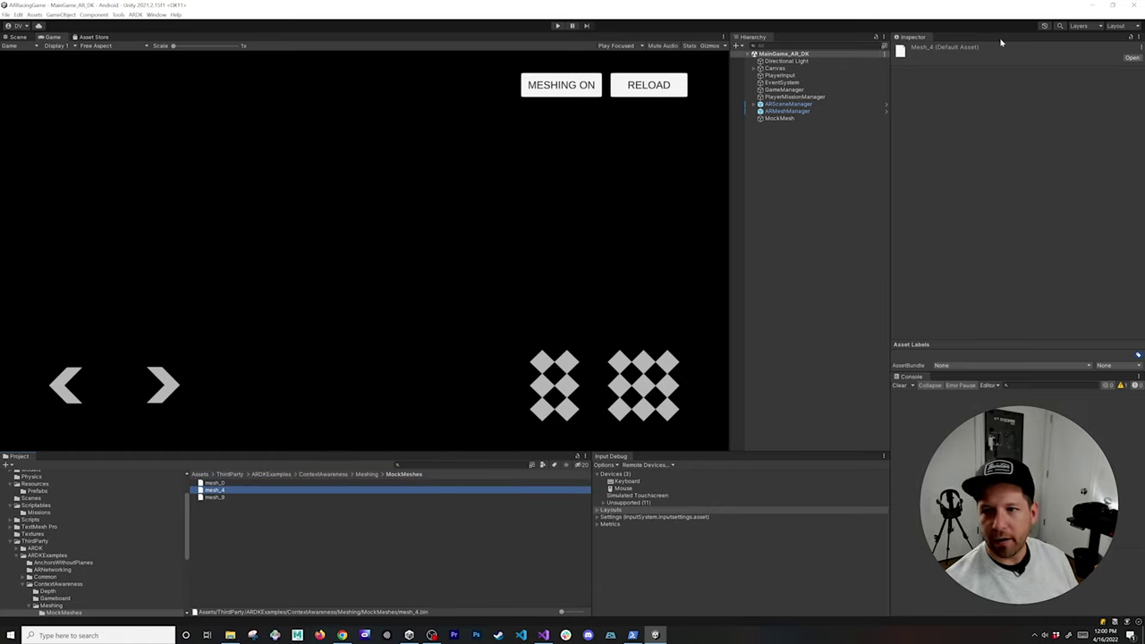
# Step: Set MockMesh's Mesh Path to the copied mesh_4 path and its Time To Discovery to 0.5
pyautogui.click(809, 117)
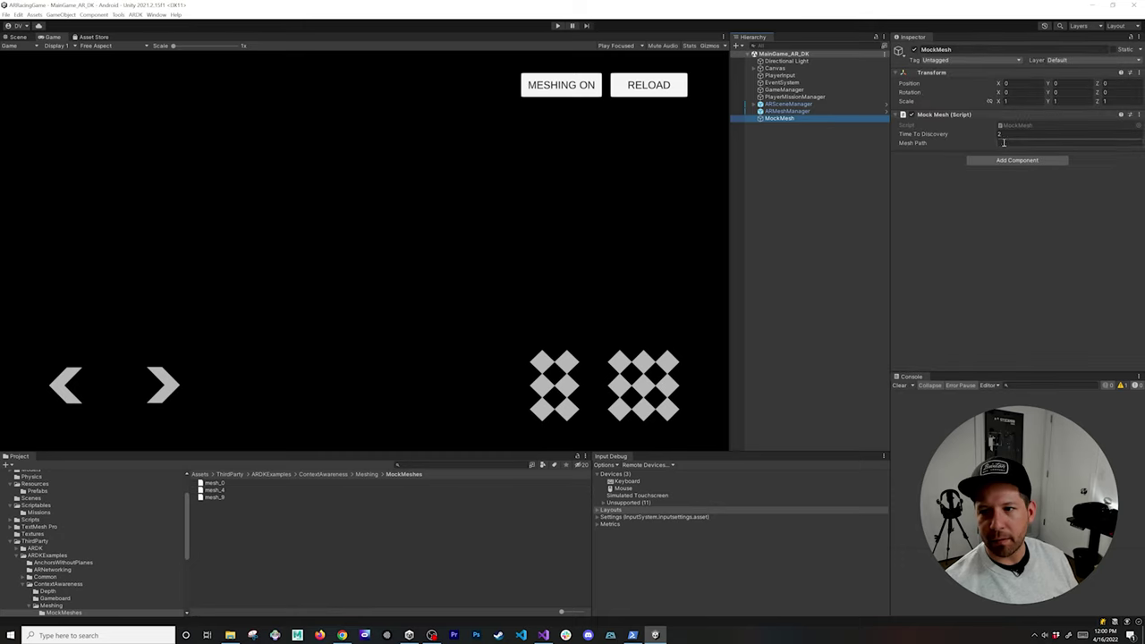
pyautogui.click(1057, 142)
pyautogui.hotkey('ctrl', 'v')
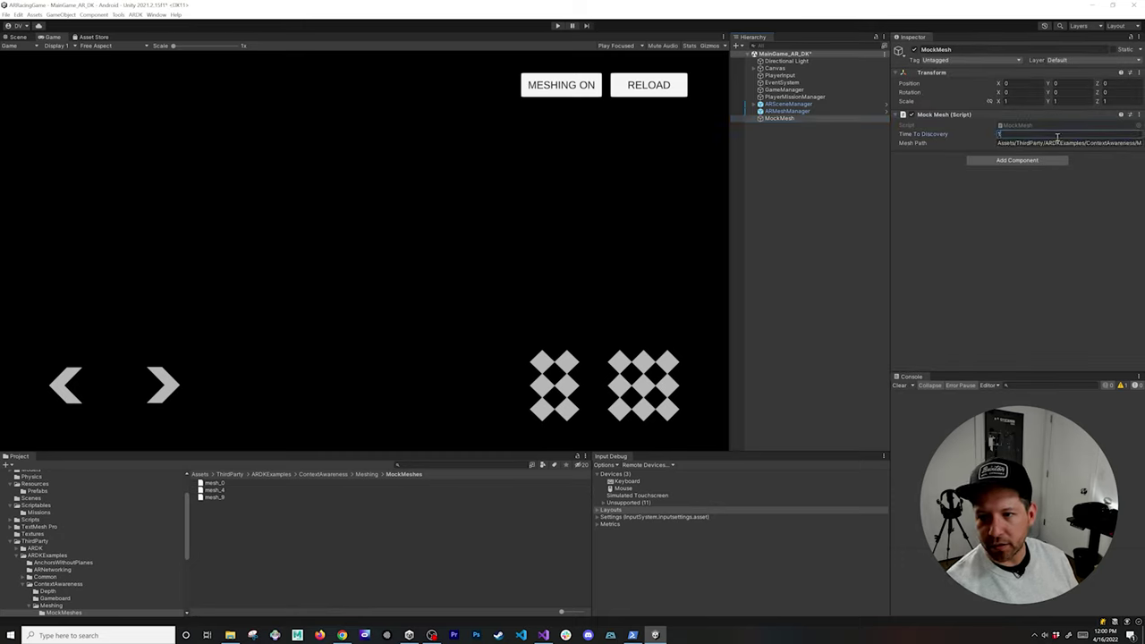
pyautogui.write('0.5')
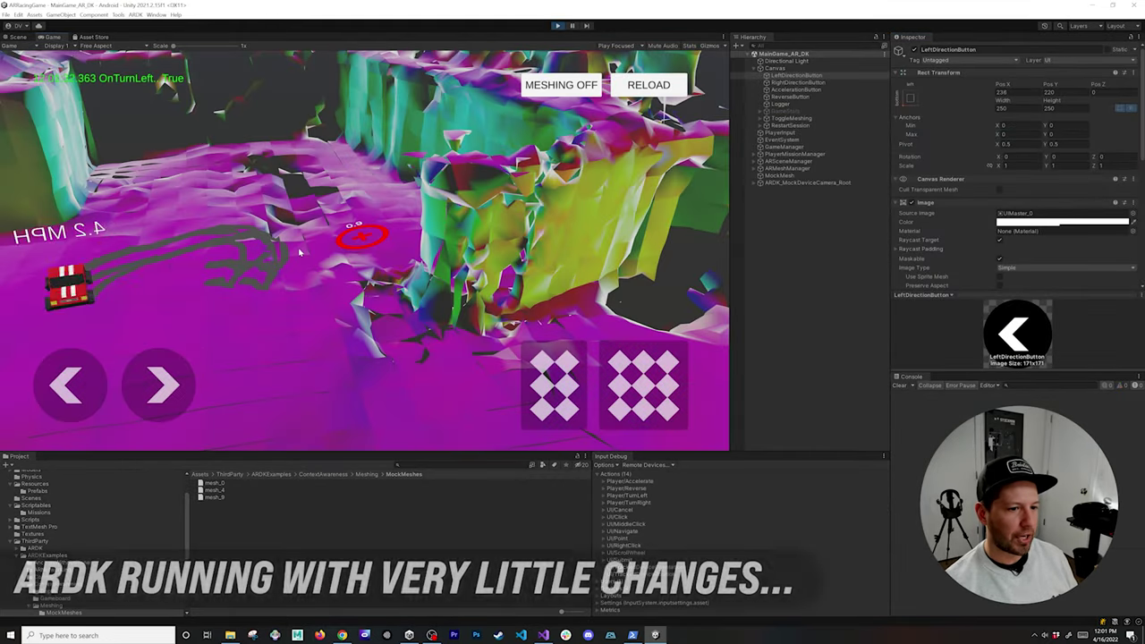
# Step: Test-drive the car over the mock mesh in the running game, steering left and right and accelerating
pyautogui.press('Right')
pyautogui.press('Left')
pyautogui.press('Right')
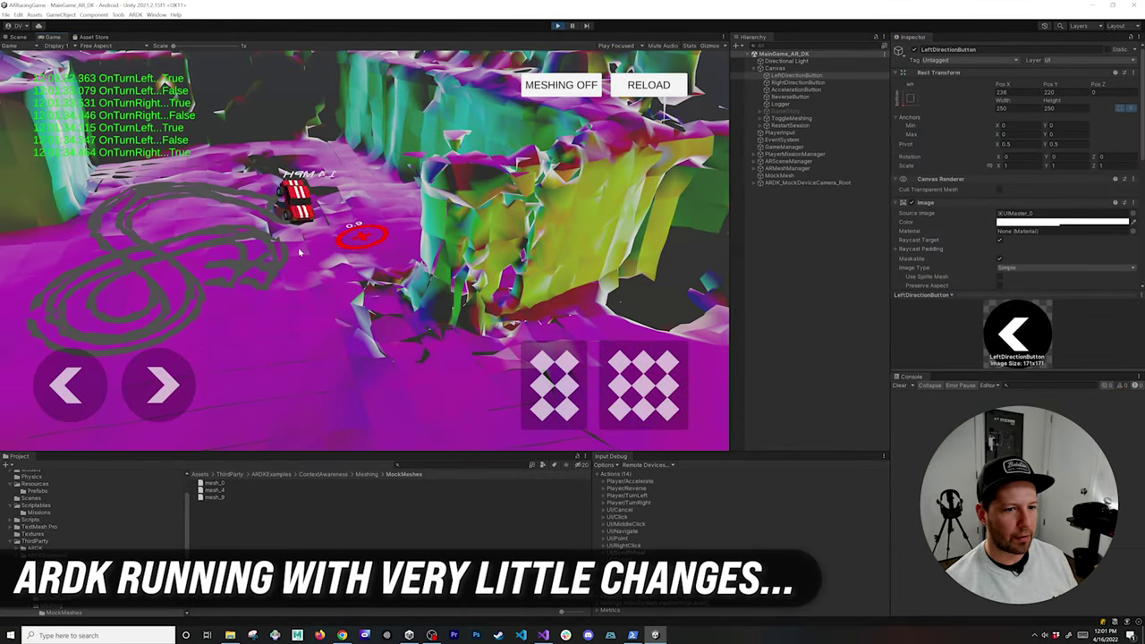
pyautogui.press('s')
pyautogui.press('w')
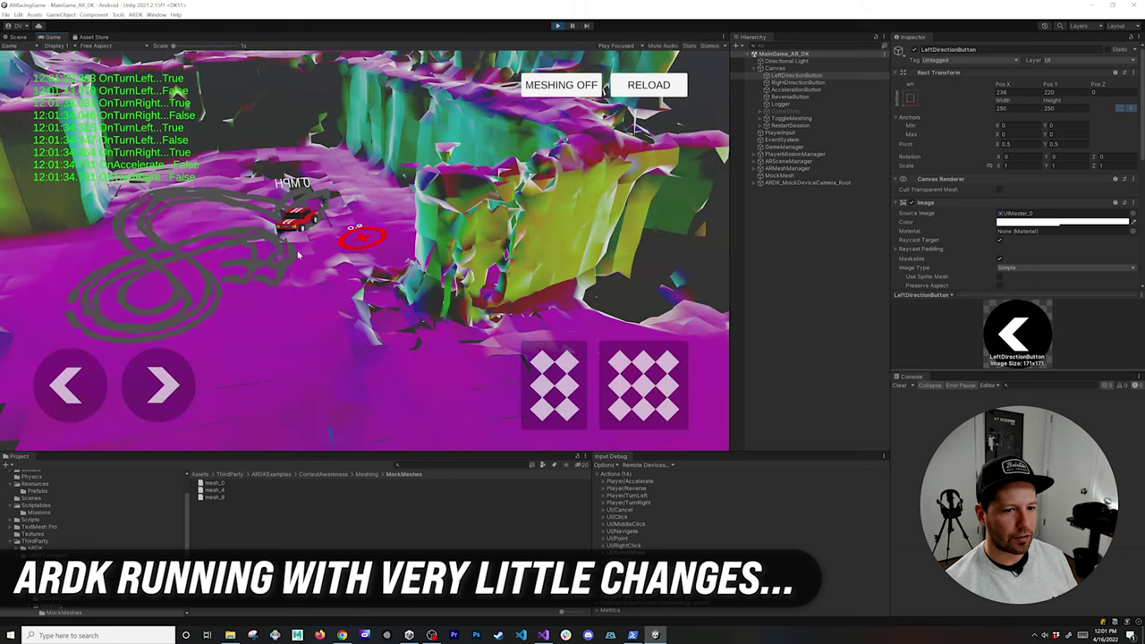
# Step: Place two flags on the mock mesh in the running game and look around the scene
pyautogui.moveTo(271, 283); pyautogui.dragTo(253, 298, button='right')
pyautogui.click(385, 249)
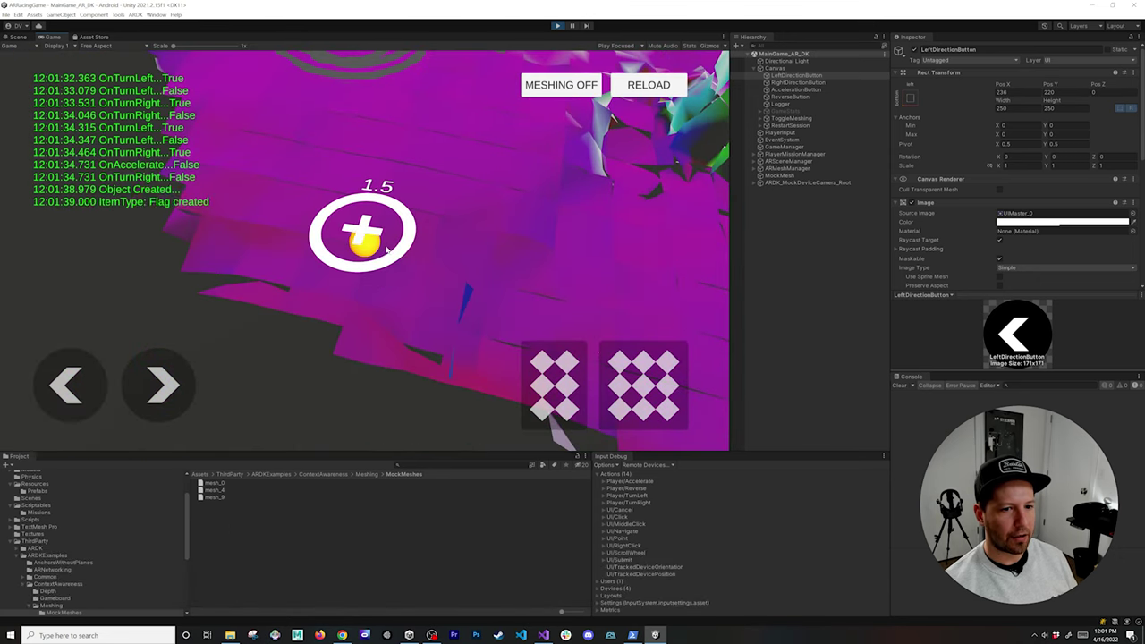
pyautogui.click(386, 249)
pyautogui.moveTo(386, 249)
pyautogui.mouseDown(button='right')
pyautogui.moveTo(407, 230)
pyautogui.moveTo(399, 236)
pyautogui.mouseUp(button='right')
pyautogui.press('d')
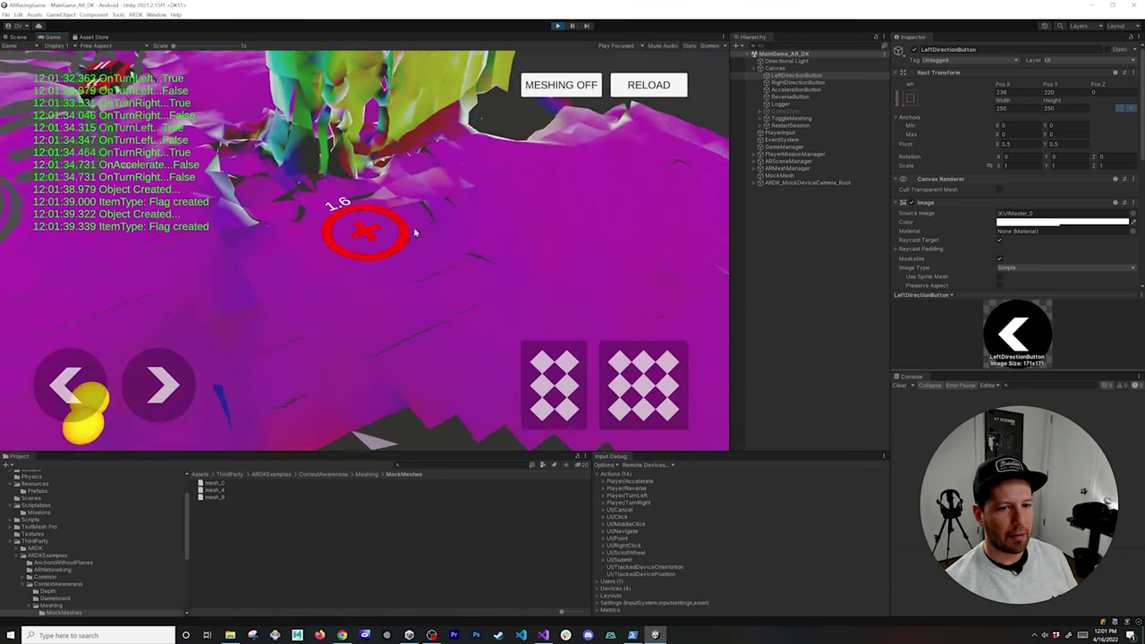
pyautogui.moveTo(414, 232); pyautogui.dragTo(600, 104, button='right')
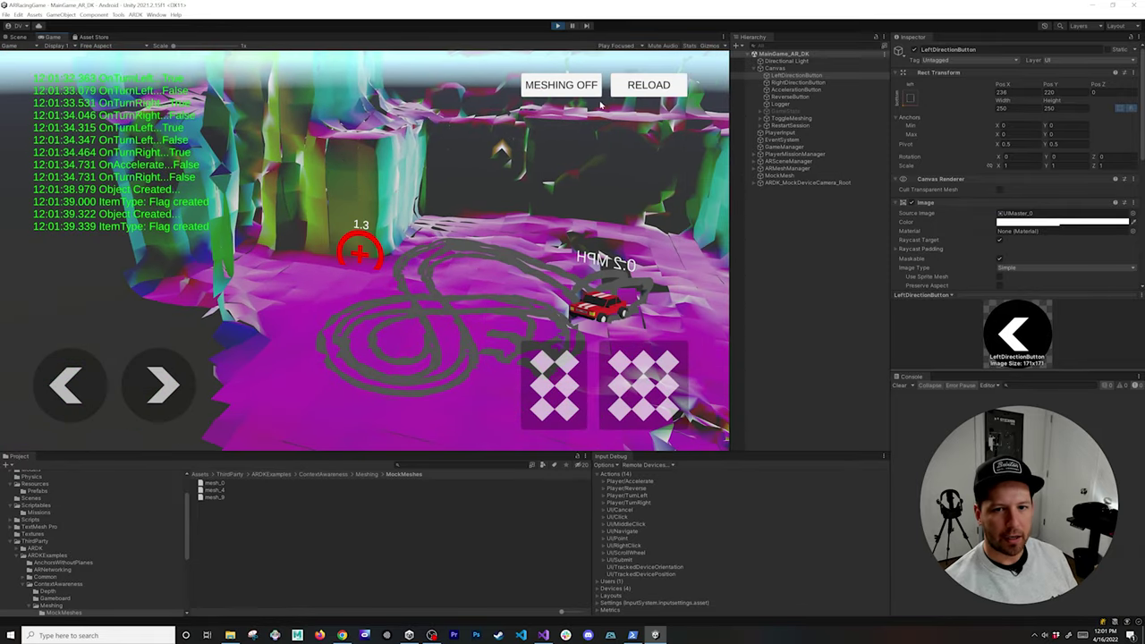
# Step: Reload the AR session in the running game and place the car on the mock mesh again
pyautogui.click(647, 89)
pyautogui.click(409, 254)
pyautogui.moveTo(409, 254); pyautogui.dragTo(419, 262, button='right')
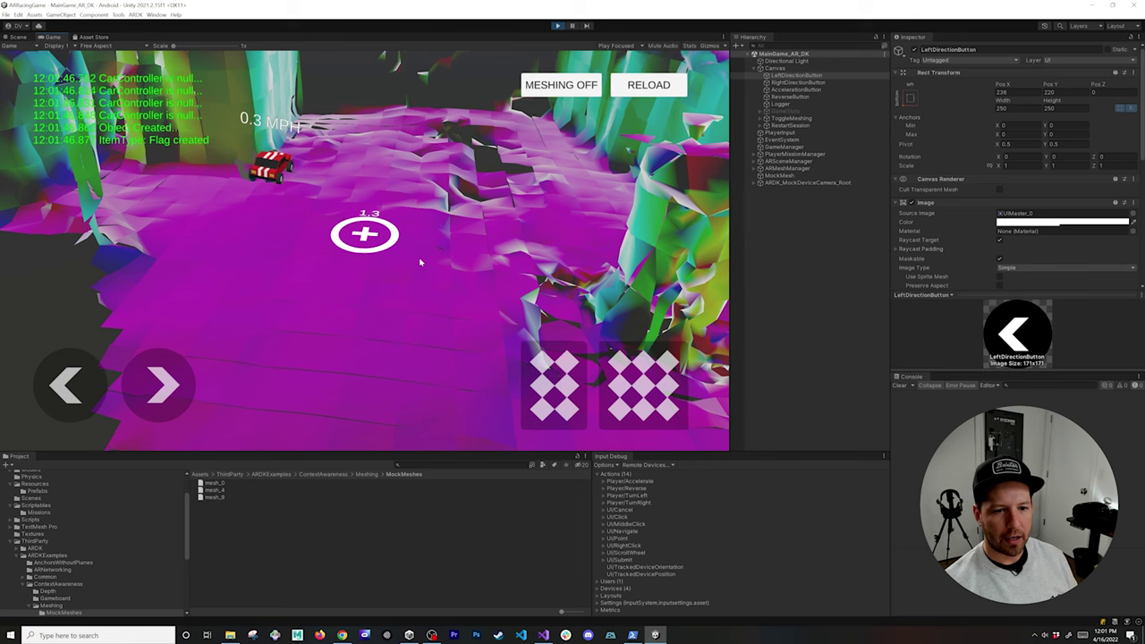
# Step: Test the running game's meshing toggle by switching mesh visibility several times
pyautogui.click(560, 84)
pyautogui.click(561, 84)
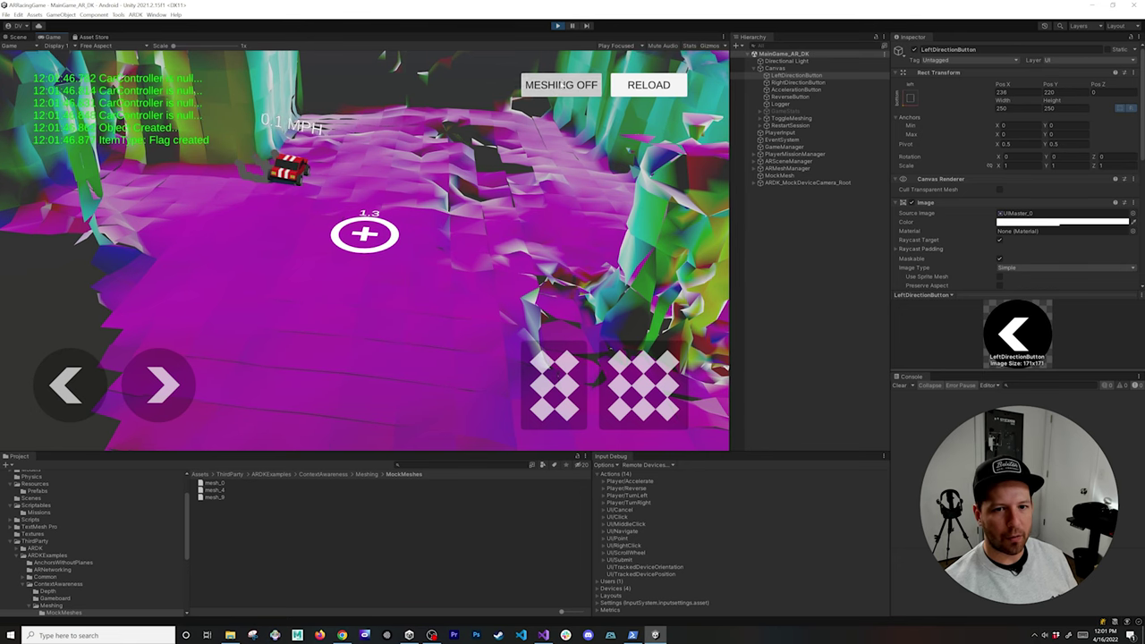
pyautogui.click(561, 84)
pyautogui.click(561, 84)
pyautogui.click(560, 84)
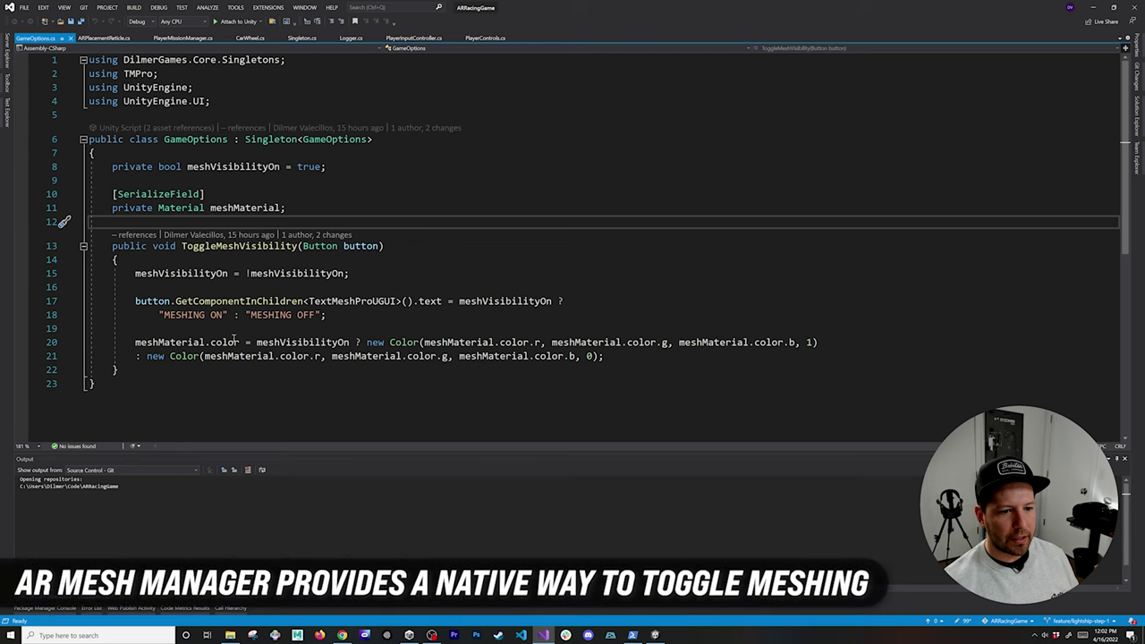
# Step: Add a SerializeField attribute above the meshMaterial field in the GameOptions script in Visual Studio
pyautogui.click(276, 206)
pyautogui.click(328, 180)
pyautogui.press('Return')
pyautogui.press('Return')
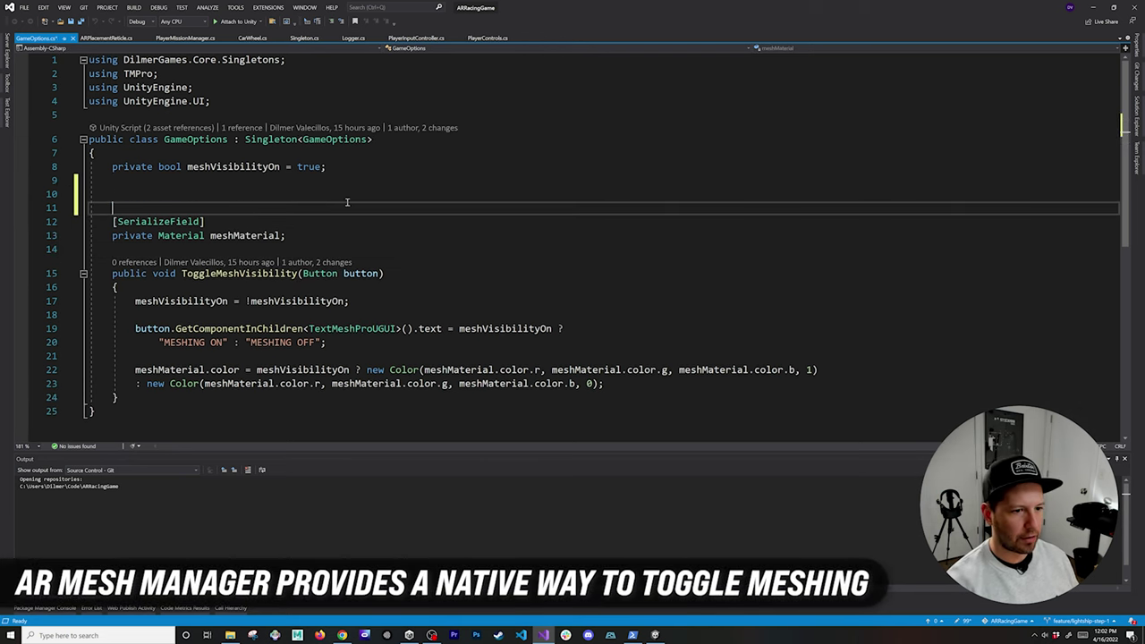
pyautogui.press('Up')
pyautogui.write('[Seri')
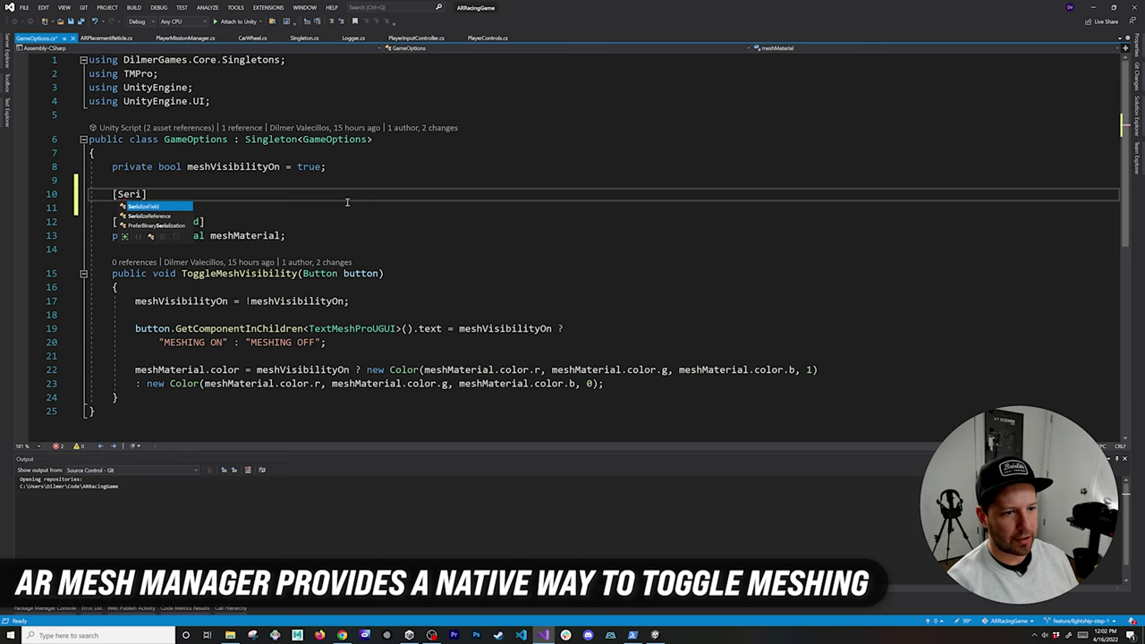
pyautogui.press('Tab')
pyautogui.press('Return')
# Step: Start a private ARMeshManager field declaration under the new attribute and import the Niantic.ARDK.Extensions.Meshing namespace
pyautogui.write('private')
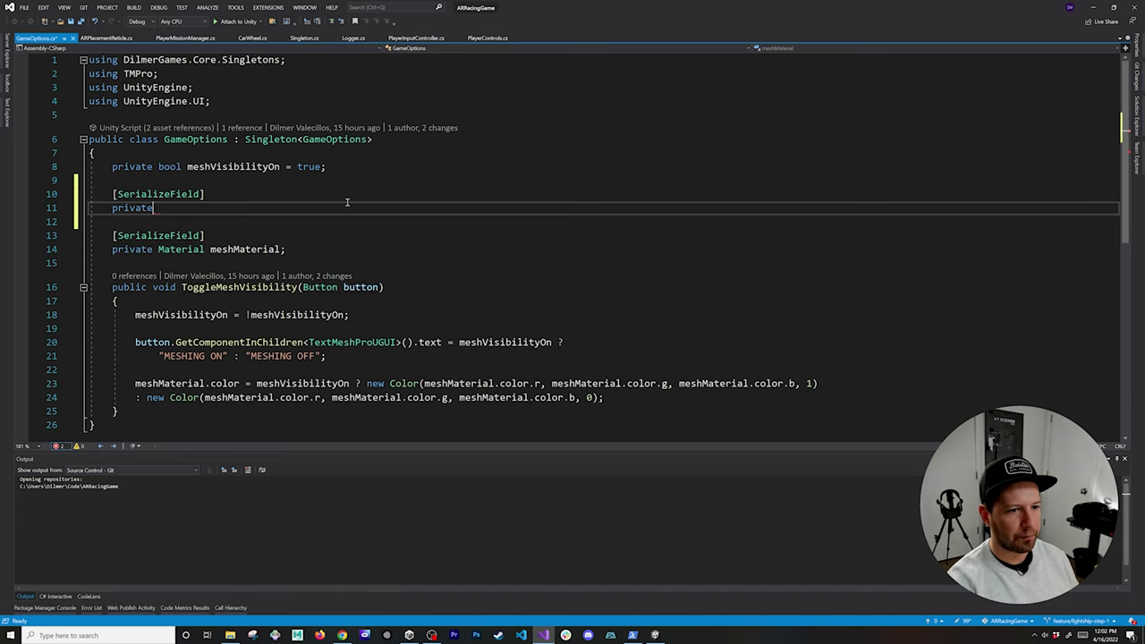
pyautogui.write(' ARMeshj')
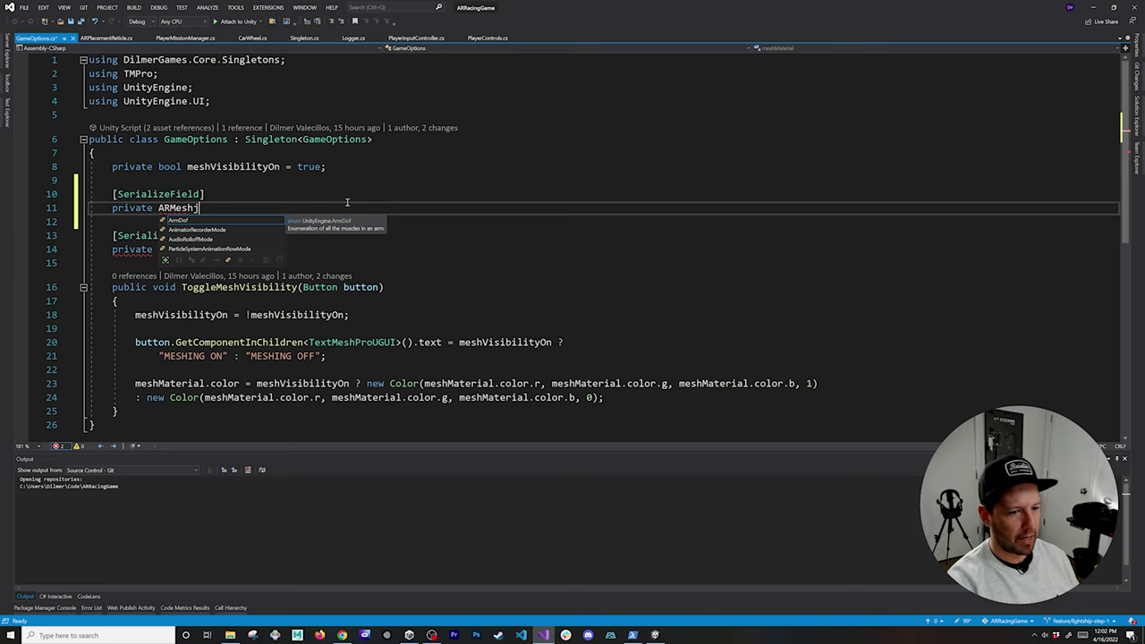
pyautogui.press('BackSpace')
pyautogui.write('Manager')
pyautogui.press('Escape')
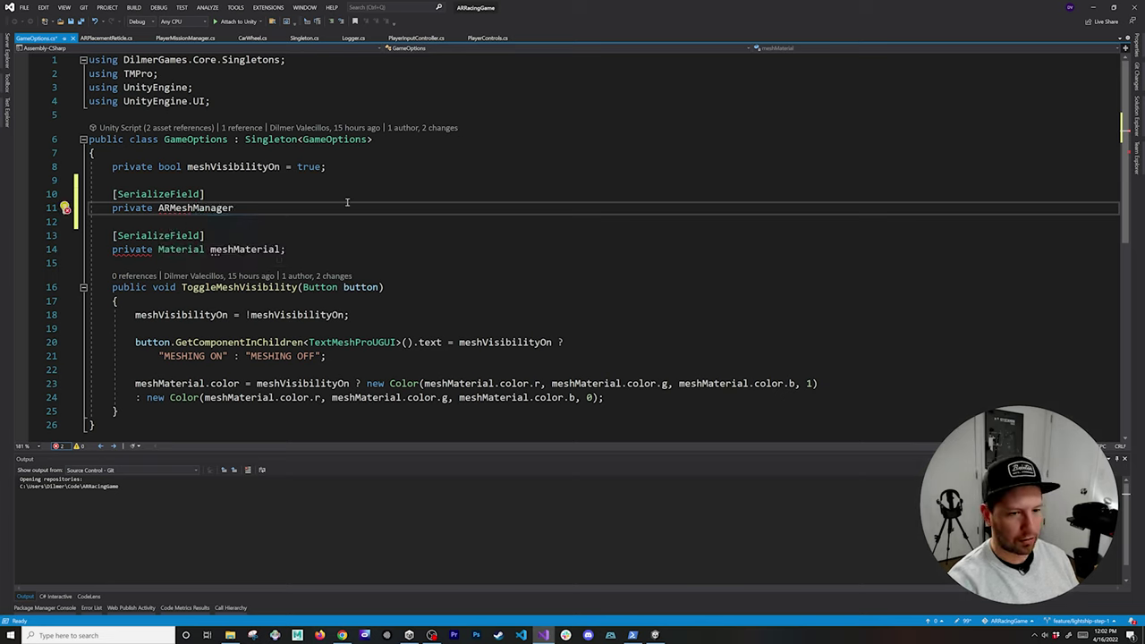
pyautogui.hotkey('ctrl', '.')
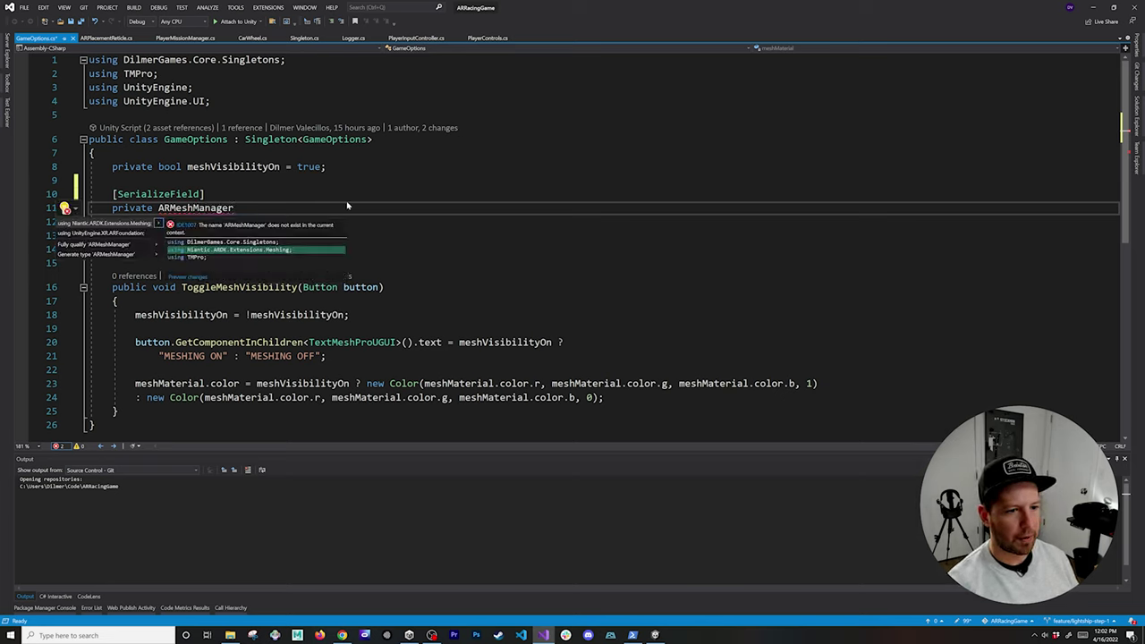
pyautogui.press('Return')
# Step: Name the ARMeshManager field arMeshManager and save the GameOptions script
pyautogui.write('ar')
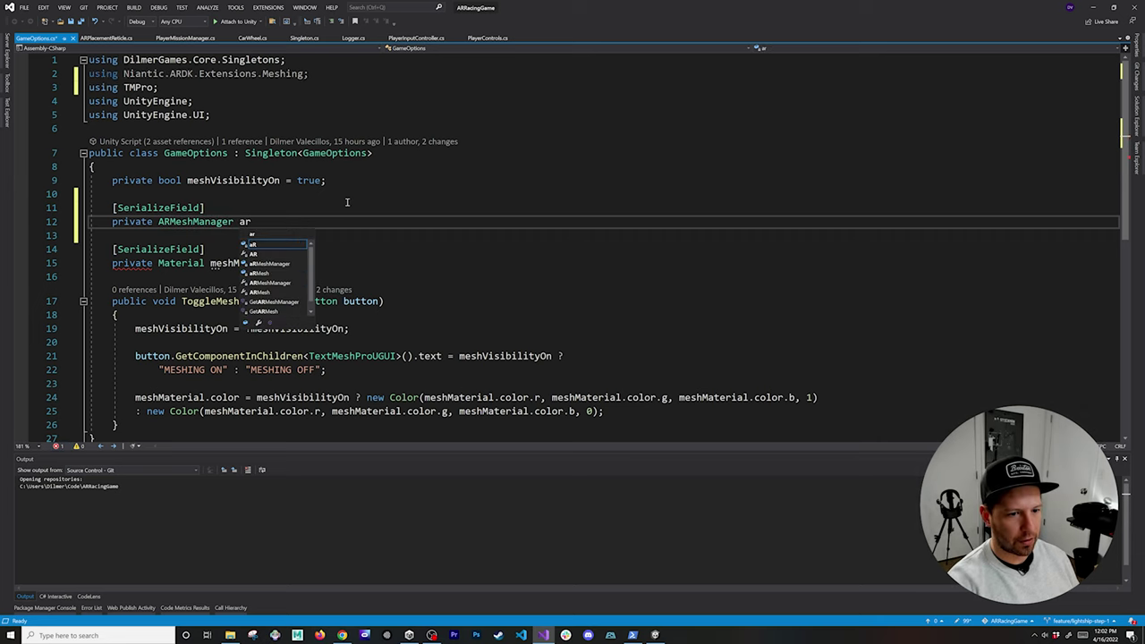
pyautogui.press('Down')
pyautogui.press('Down')
pyautogui.press('Down')
pyautogui.write('MeshManager;')
pyautogui.hotkey('ctrl', 's')
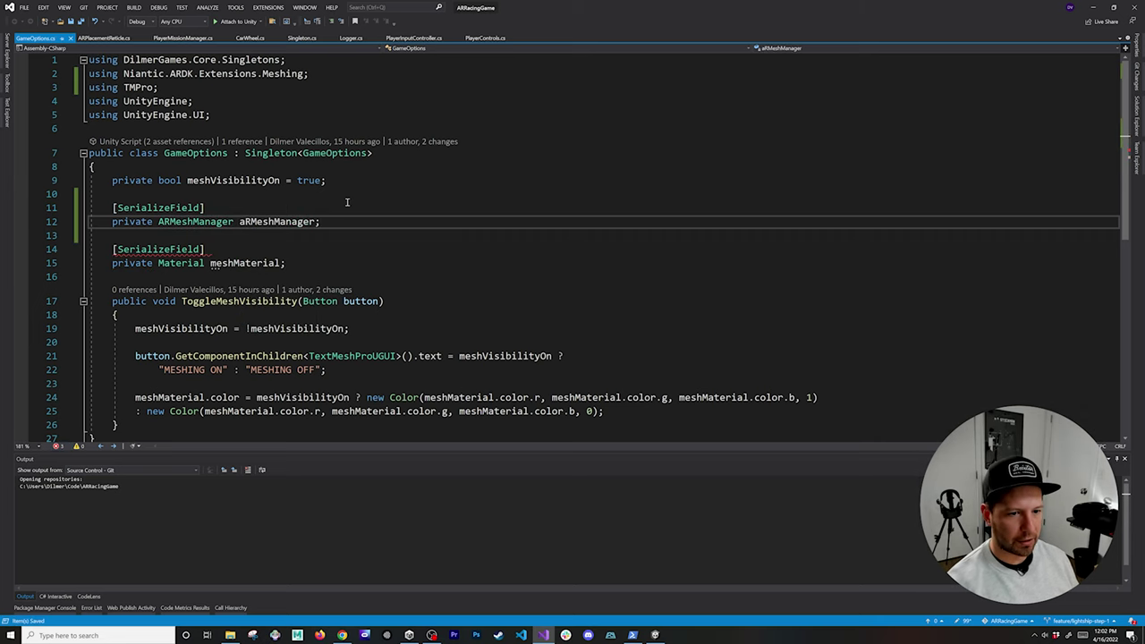
pyautogui.hotkey('ctrl', 'Left')
pyautogui.hotkey('ctrl', 'Left')
pyautogui.hotkey('ctrl', 'Left')
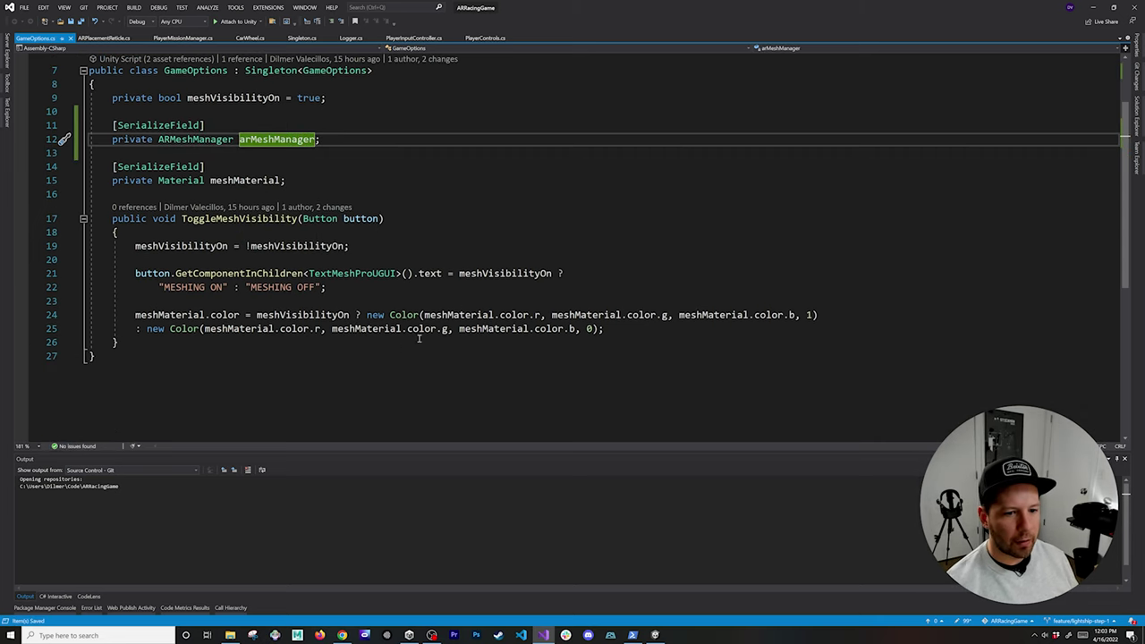
# Step: Delete the two-line meshMaterial.color assignment from the ToggleMeshVisibility method
pyautogui.click(431, 328)
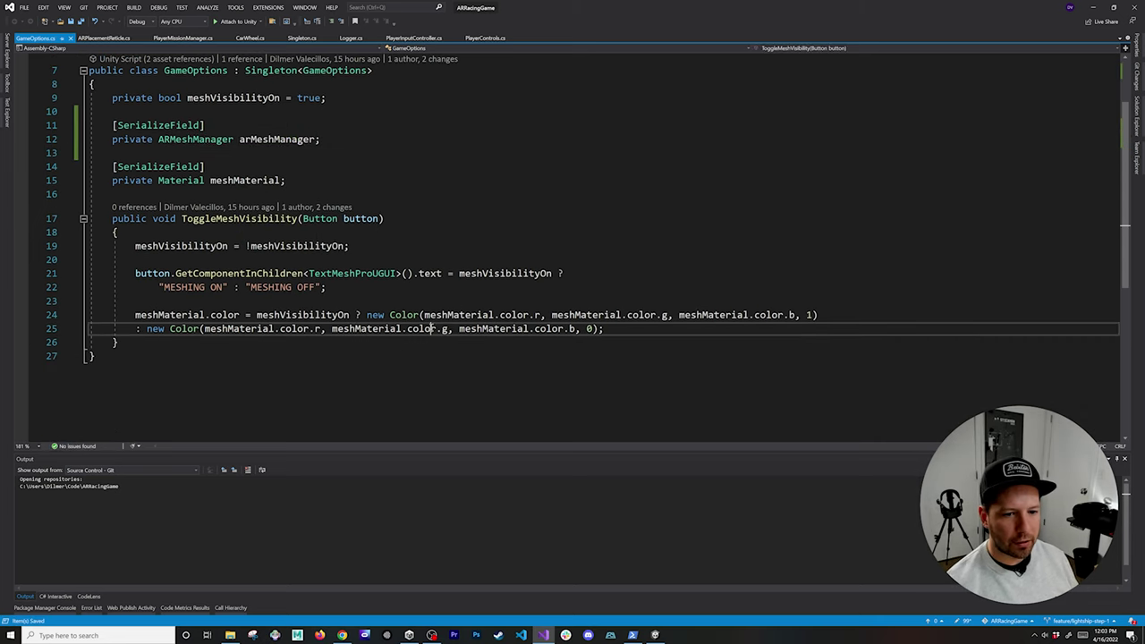
pyautogui.hotkey('shift', 'Home')
pyautogui.hotkey('shift', 'Up')
pyautogui.press('BackSpace')
pyautogui.hotkey('shift', 'Home')
pyautogui.press('BackSpace')
pyautogui.press('BackSpace')
pyautogui.press('BackSpace')
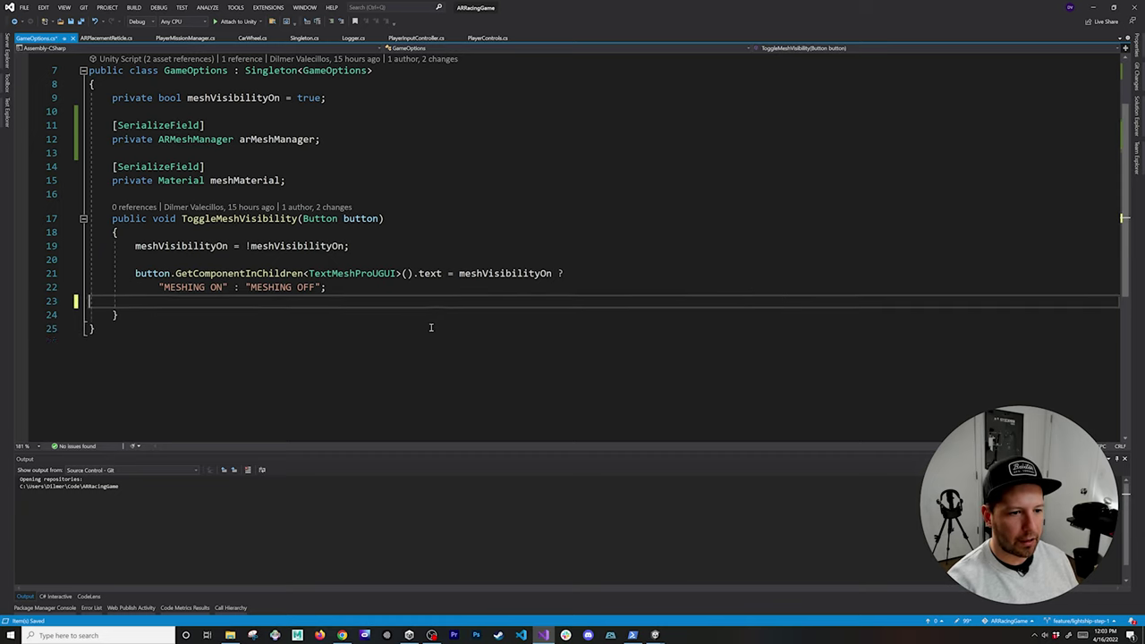
# Step: Delete the serialized meshMaterial field together with its SerializeField attribute
pyautogui.press('Up')
pyautogui.press('Up')
pyautogui.press('Up')
pyautogui.press('Up')
pyautogui.press('Up')
pyautogui.press('Up')
pyautogui.press('Up')
pyautogui.hotkey('shift', 'Up')
pyautogui.hotkey('shift', 'Home')
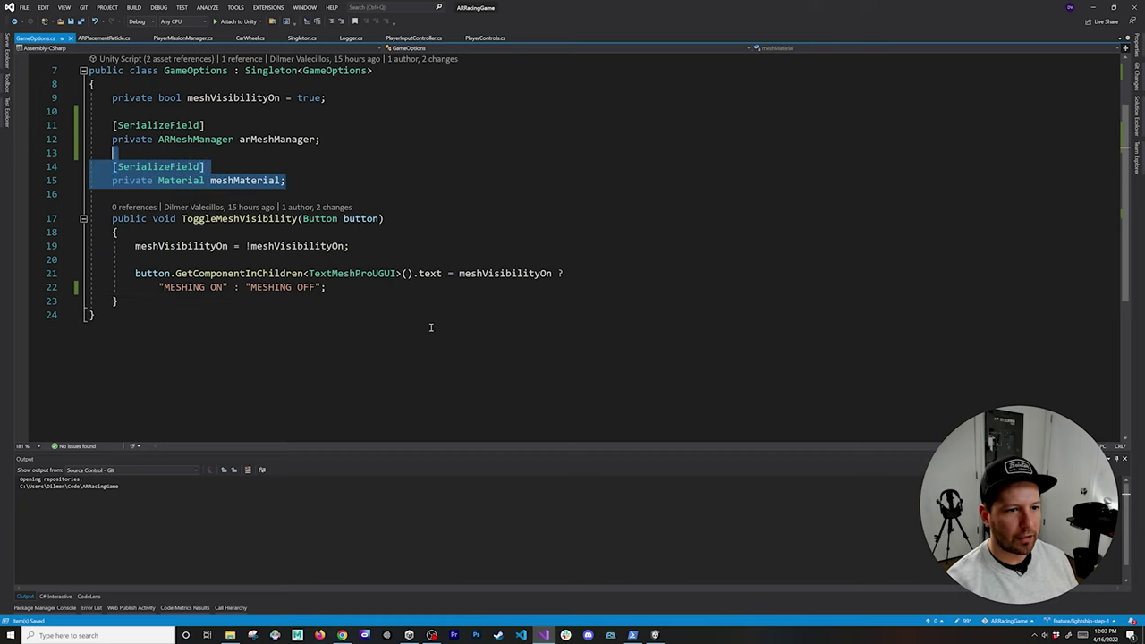
pyautogui.press('BackSpace')
pyautogui.press('BackSpace')
pyautogui.press('BackSpace')
pyautogui.press('BackSpace')
# Step: Insert arMeshManager.SetUseInvisibleMaterial(meshVisibilityOn); as the first line of ToggleMeshVisibility, followed by a blank line
pyautogui.press('Left')
pyautogui.hotkey('ctrl', 'shift', 'Left')
pyautogui.press('Down')
pyautogui.press('Down')
pyautogui.press('Down')
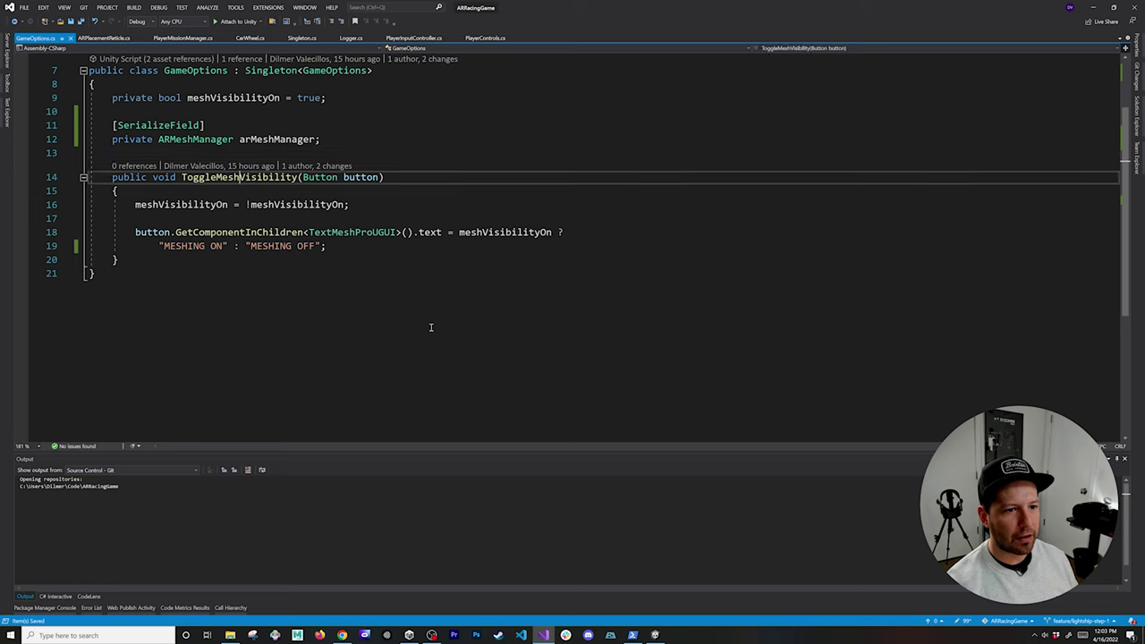
pyautogui.press('Return')
pyautogui.write('arMeshManager.set')
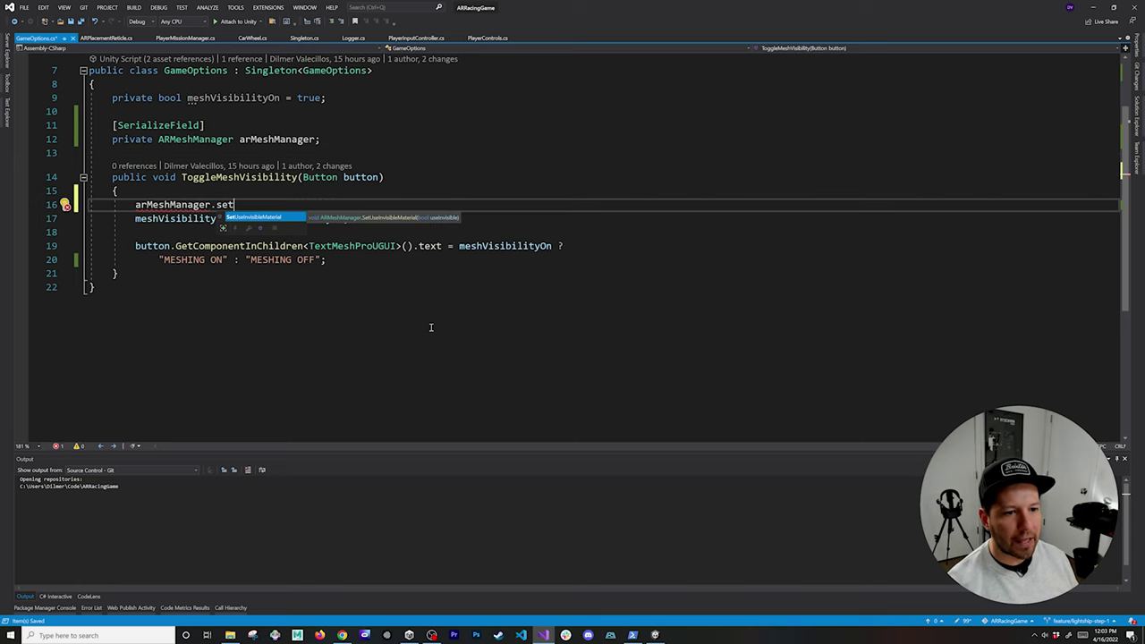
pyautogui.press('Tab')
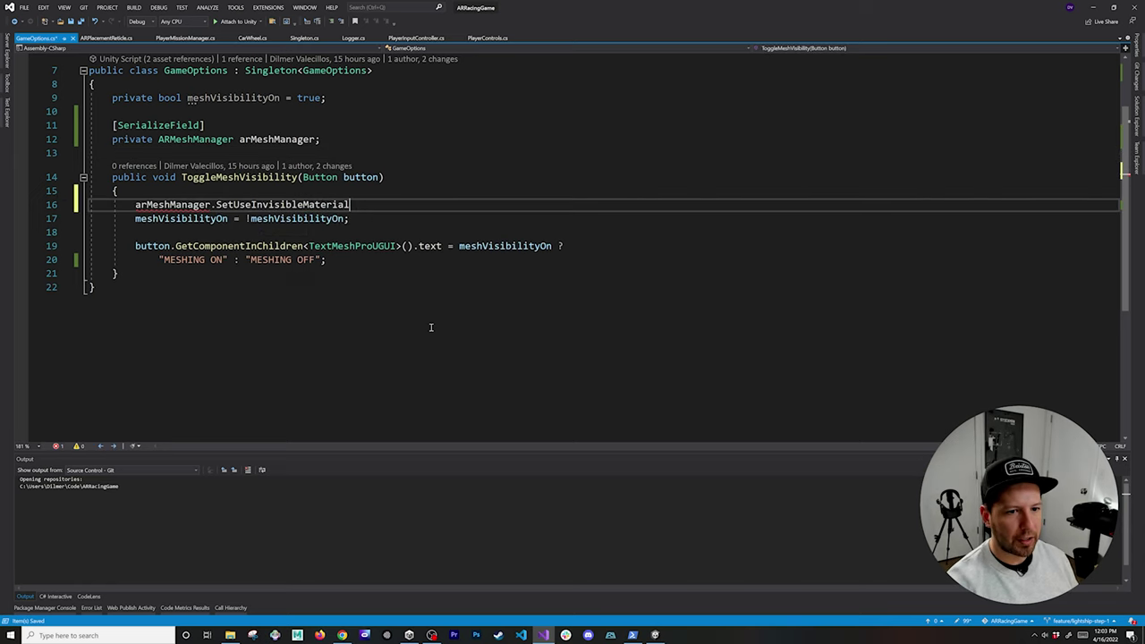
pyautogui.write('(')
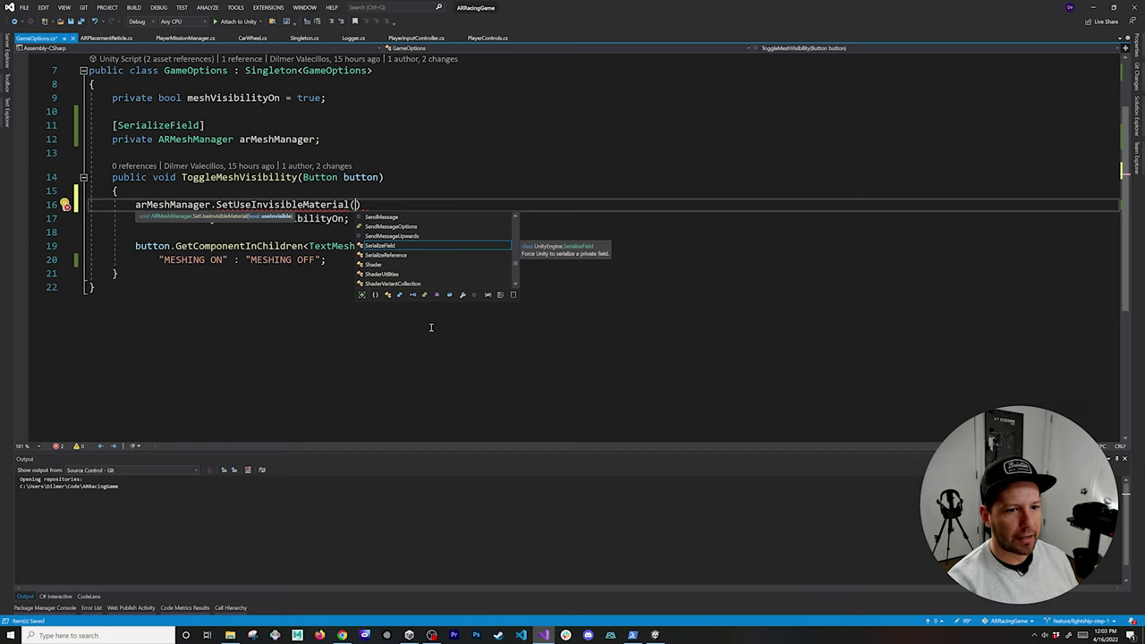
pyautogui.write('meshVisibilityOn)')
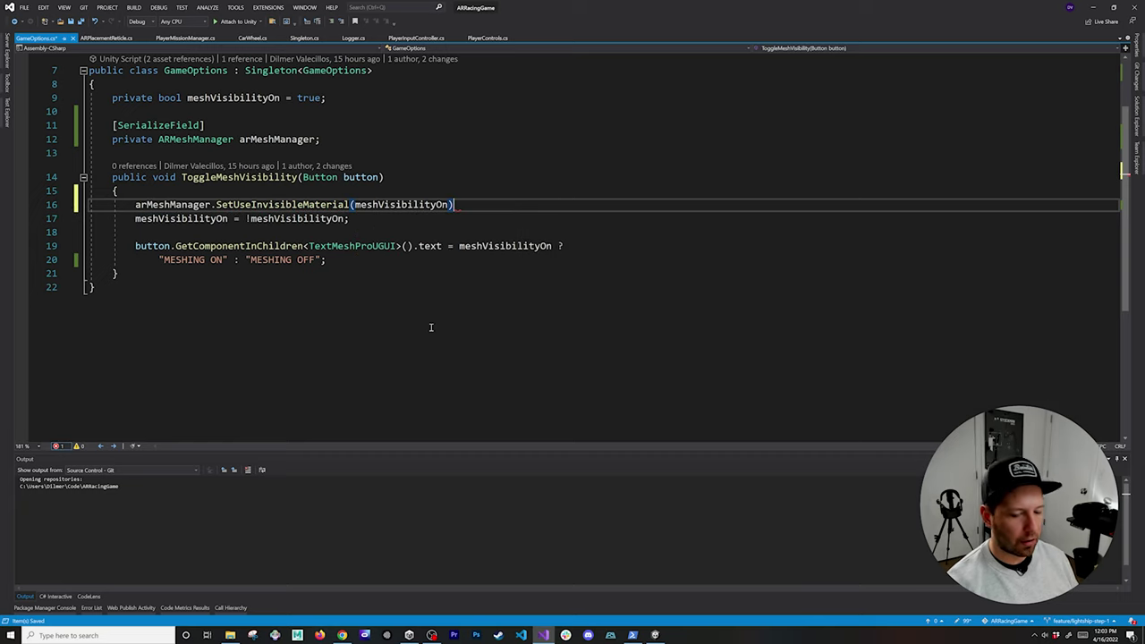
pyautogui.write(';')
pyautogui.press('Return')
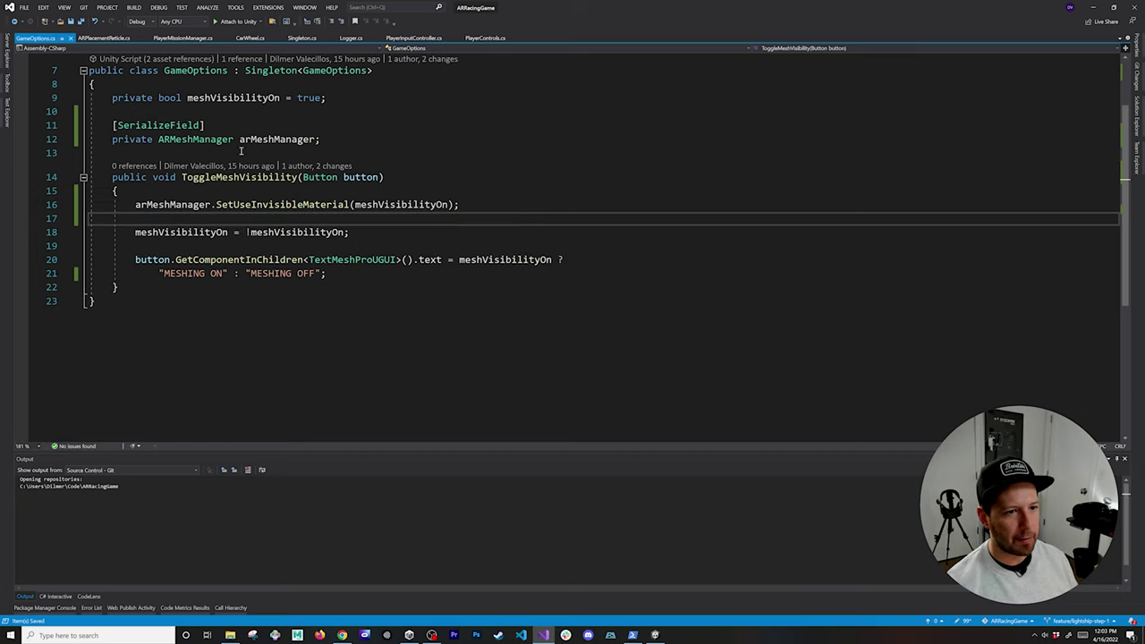
pyautogui.click(249, 101)
pyautogui.moveTo(131, 204); pyautogui.dragTo(405, 211)
pyautogui.click(211, 142)
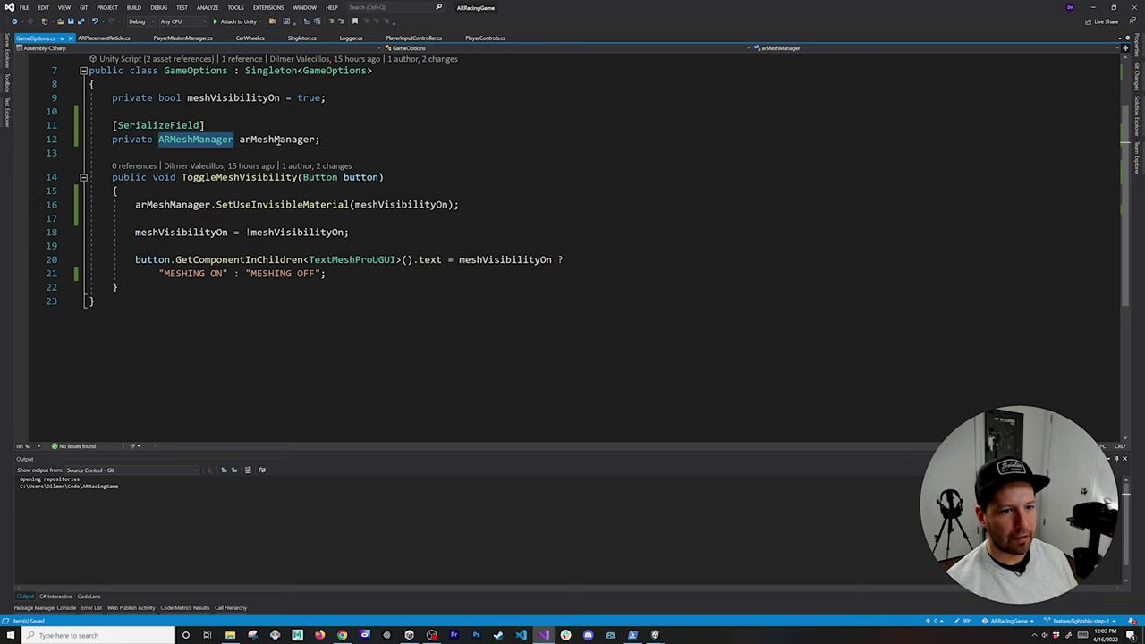
pyautogui.click(278, 142)
# Step: Switch to Unity and assign the scene's ARMeshManager object to Ar Mesh Manager in GameManager's Game Options component
pyautogui.hotkey('alt', 'Tab')
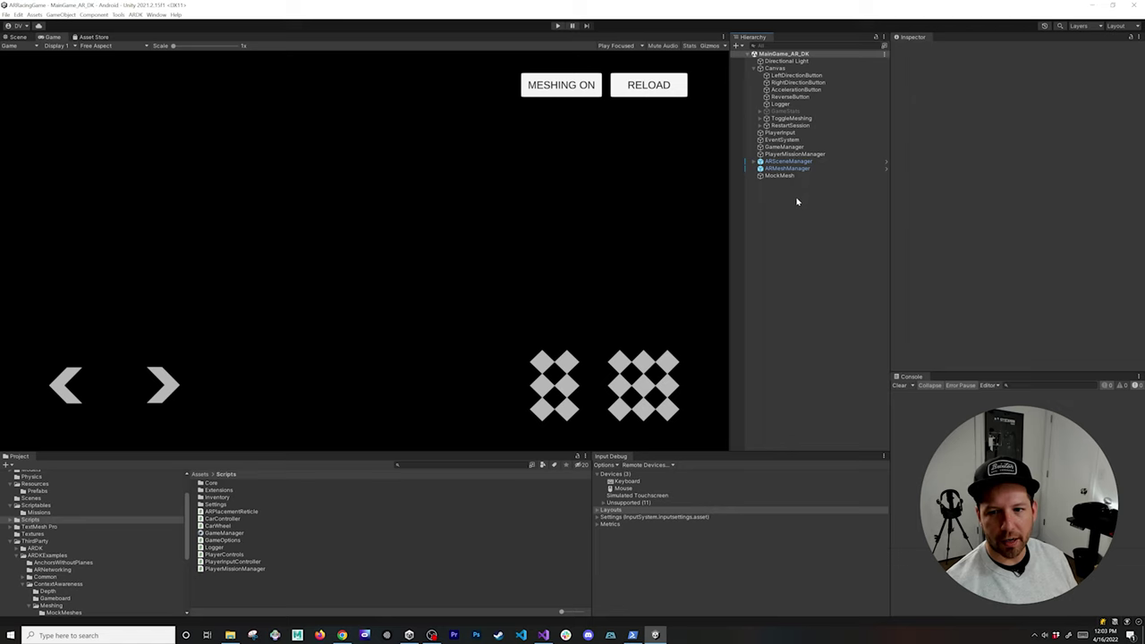
pyautogui.click(794, 148)
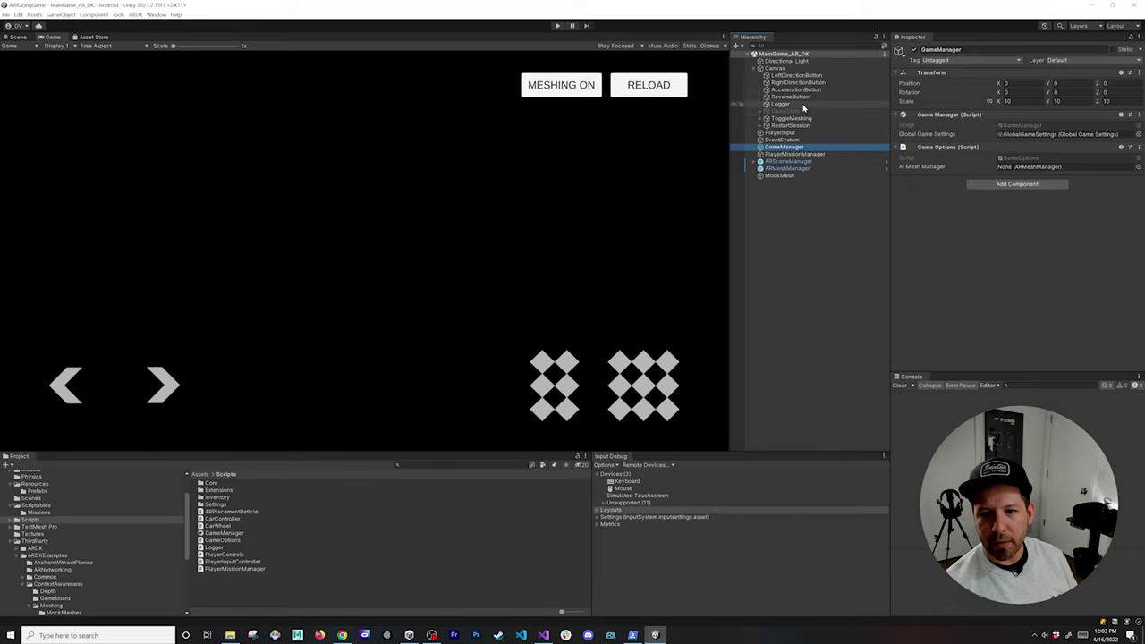
pyautogui.moveTo(789, 169); pyautogui.dragTo(1019, 166)
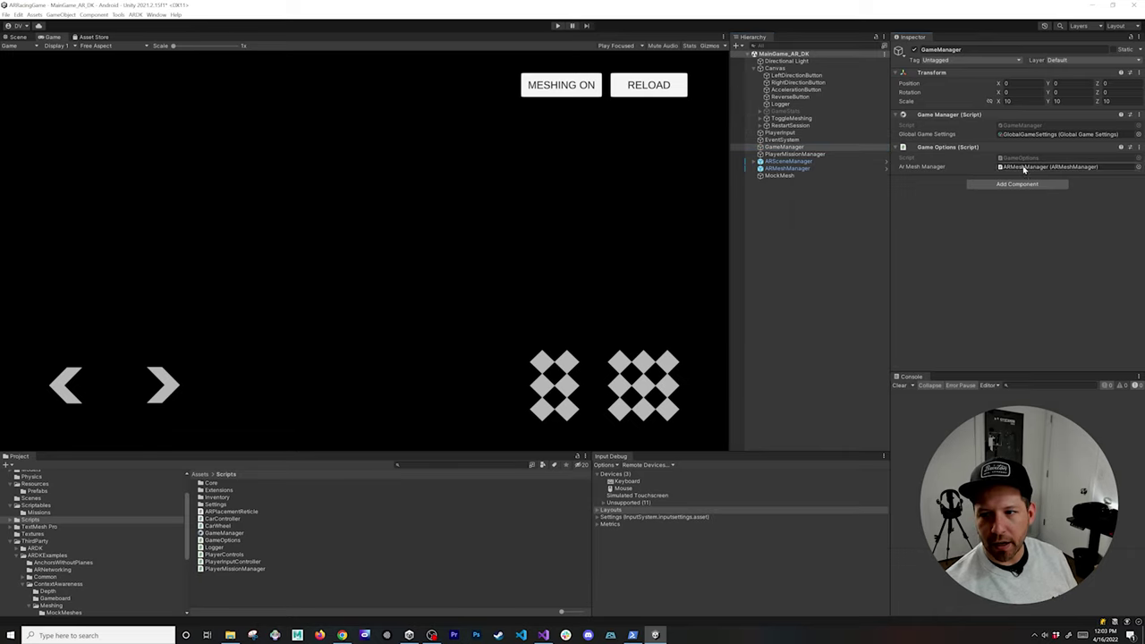
# Step: Run the game, toggle the meshing visibility several times, and stop the game
pyautogui.click(556, 25)
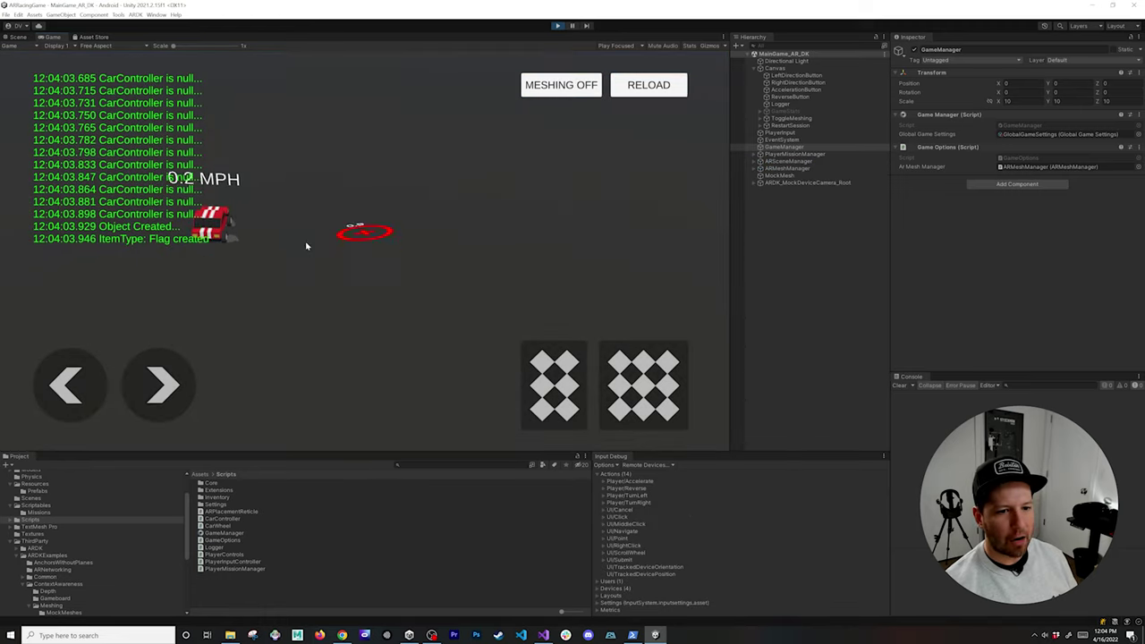
pyautogui.click(552, 91)
pyautogui.click(556, 85)
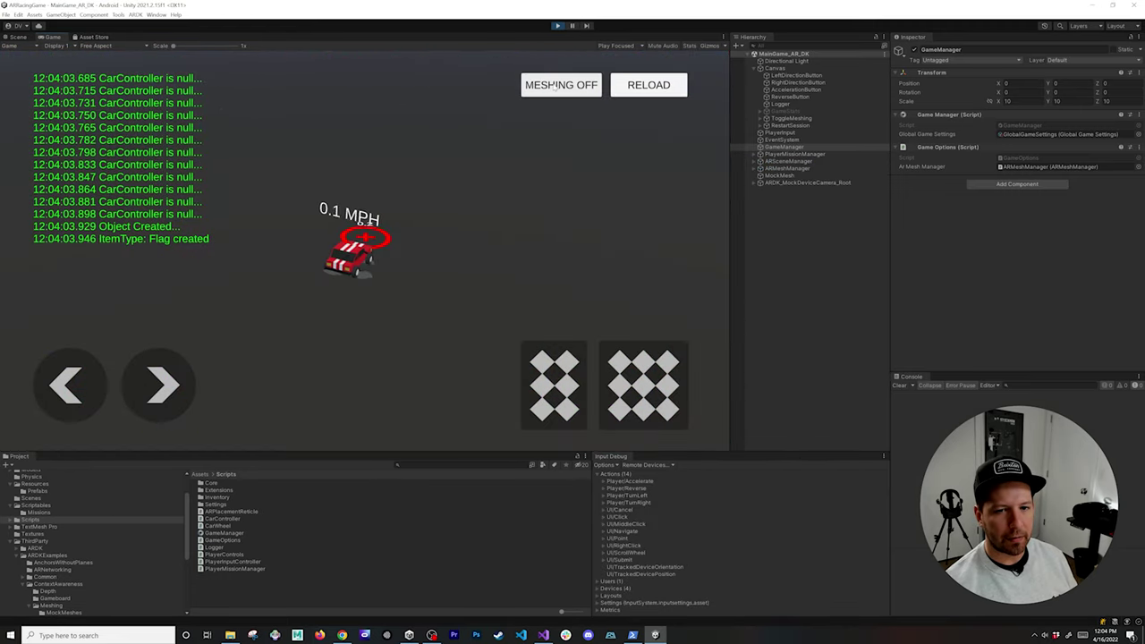
pyautogui.click(556, 85)
pyautogui.click(555, 89)
pyautogui.click(556, 89)
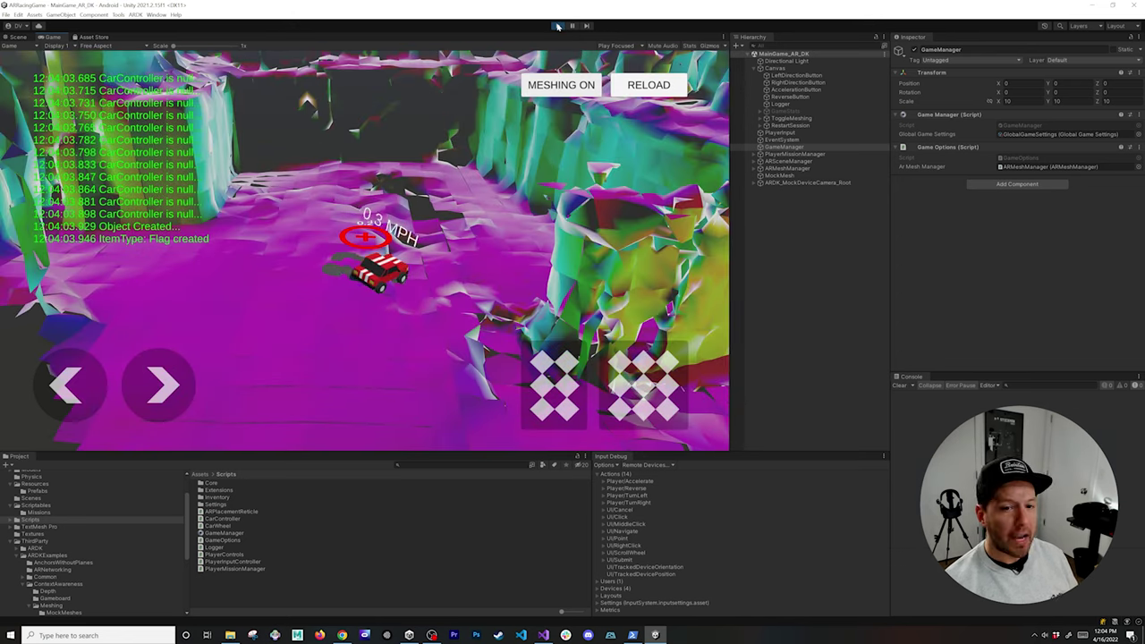
pyautogui.click(558, 26)
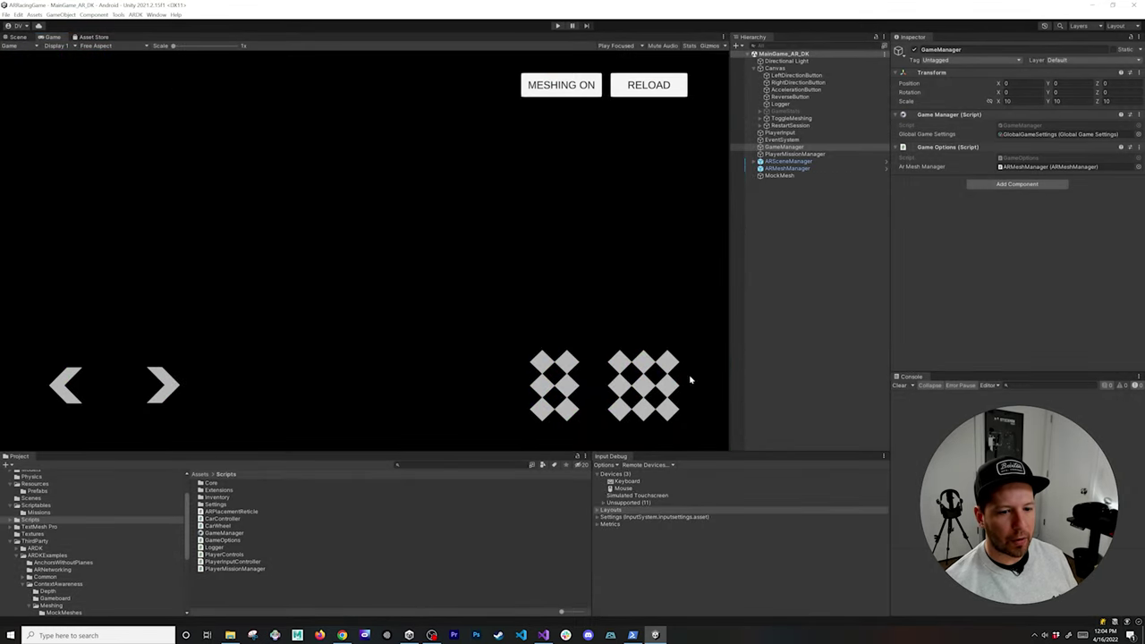
# Step: Remove the ARCore XR Plugin package from the project with the Package Manager
pyautogui.click(159, 15)
pyautogui.click(174, 85)
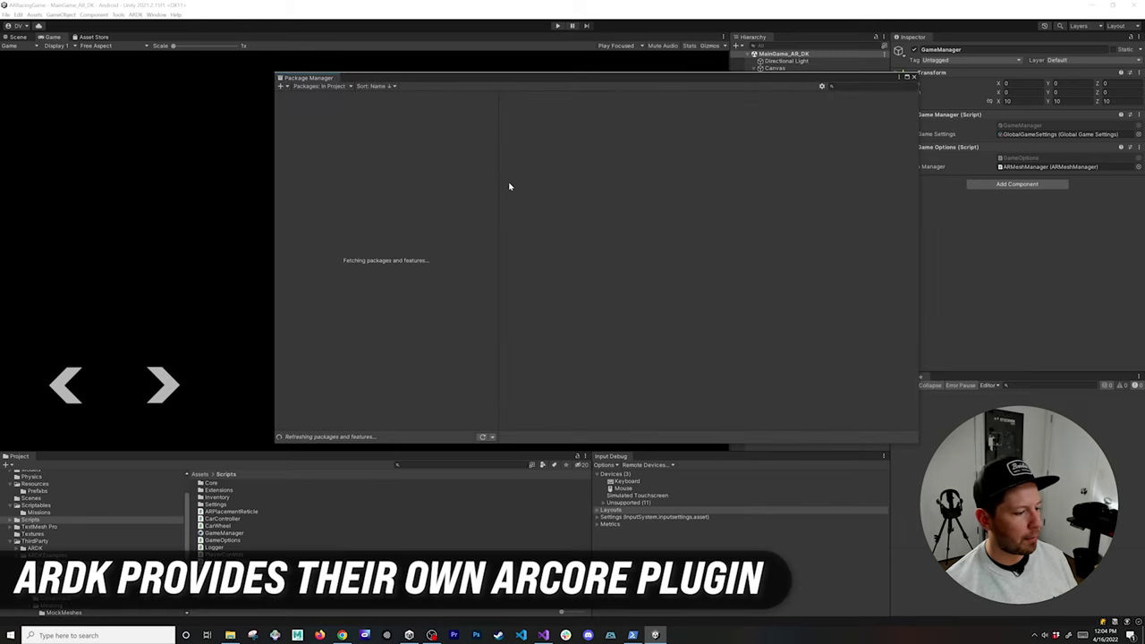
pyautogui.click(311, 132)
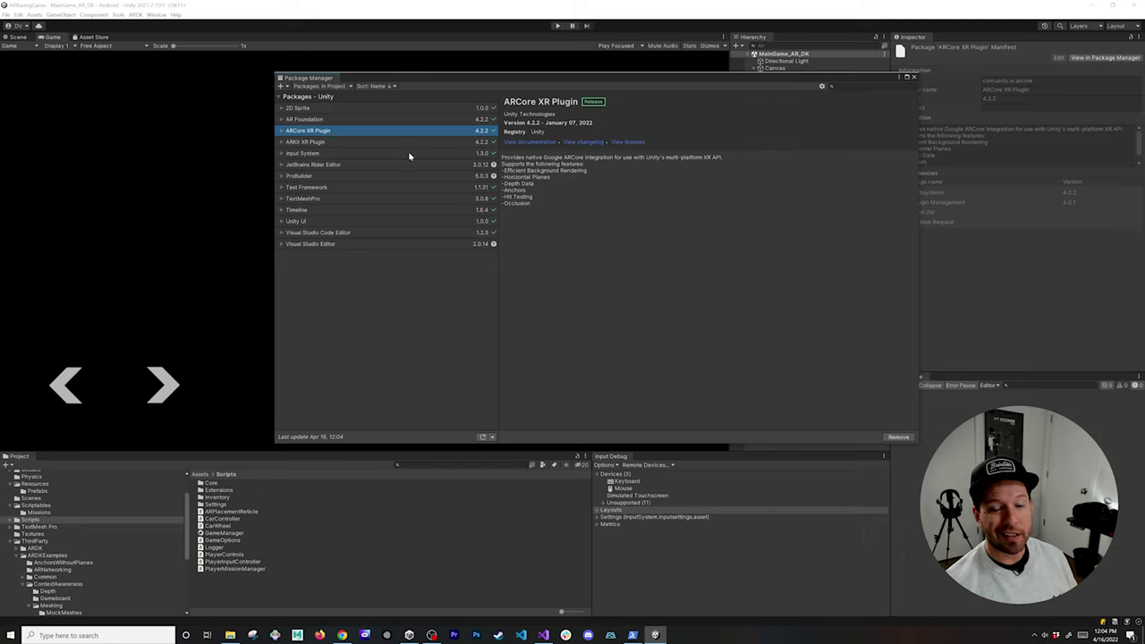
pyautogui.click(371, 119)
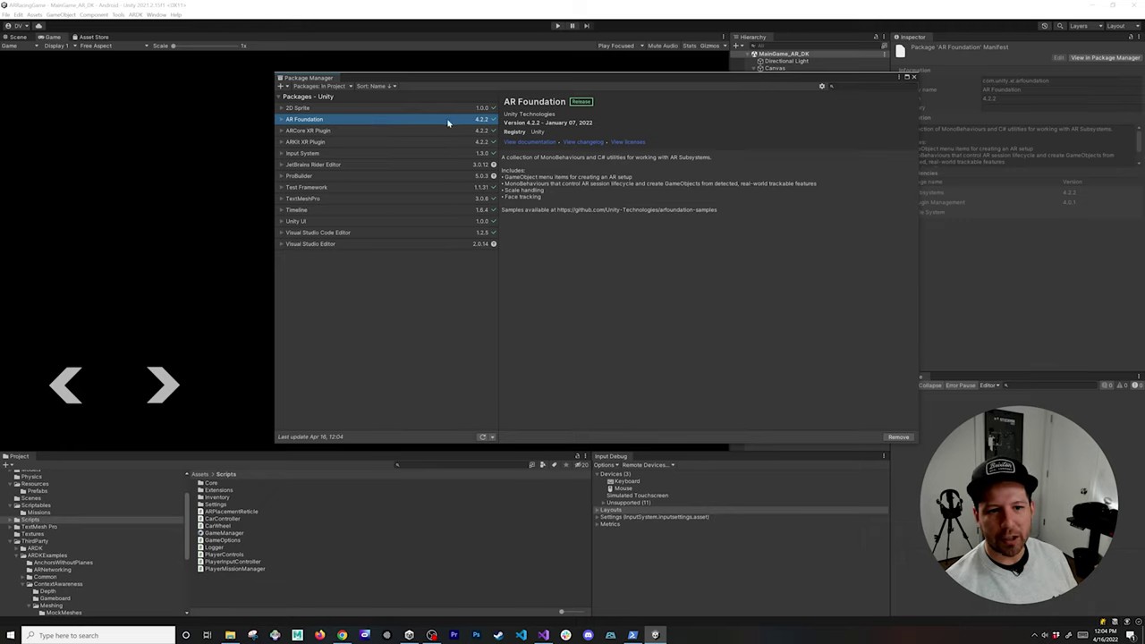
pyautogui.click(404, 132)
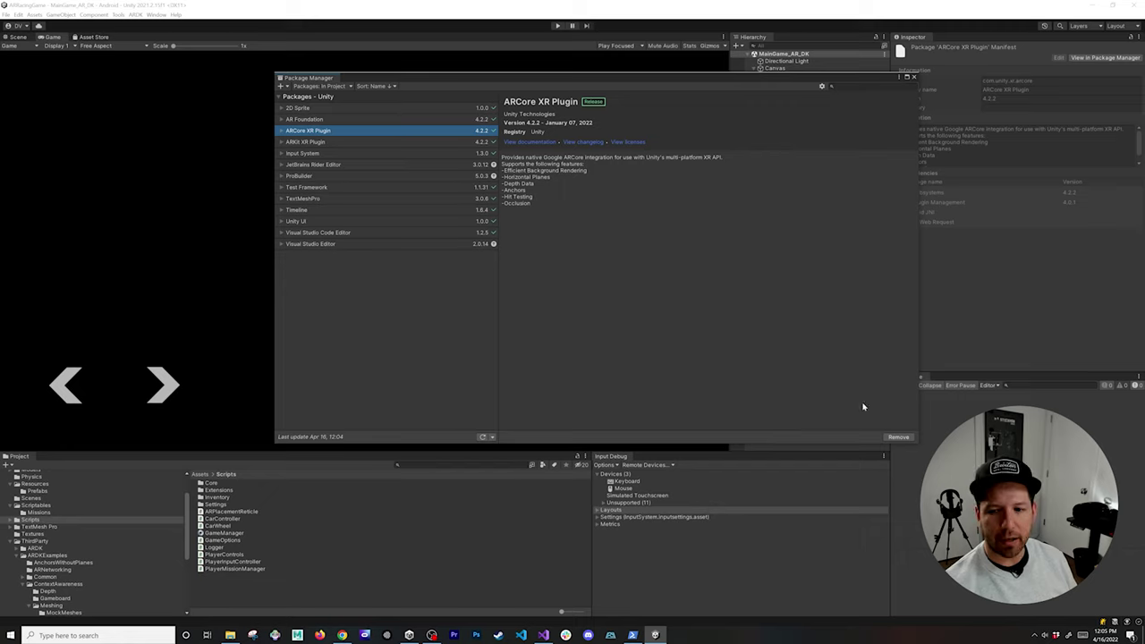
pyautogui.click(897, 436)
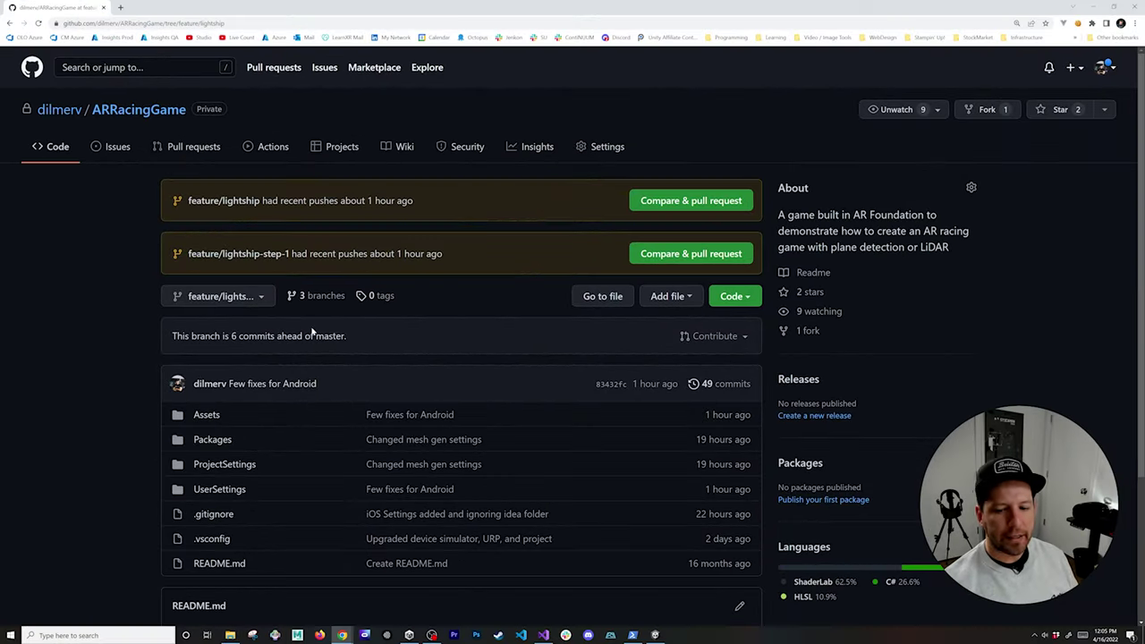
# Step: Look over the ARRacingGame repository page on GitHub and highlight the feature/lightship branch in its address
pyautogui.scroll(-3, 339, 338)
pyautogui.scroll(2, 349, 340)
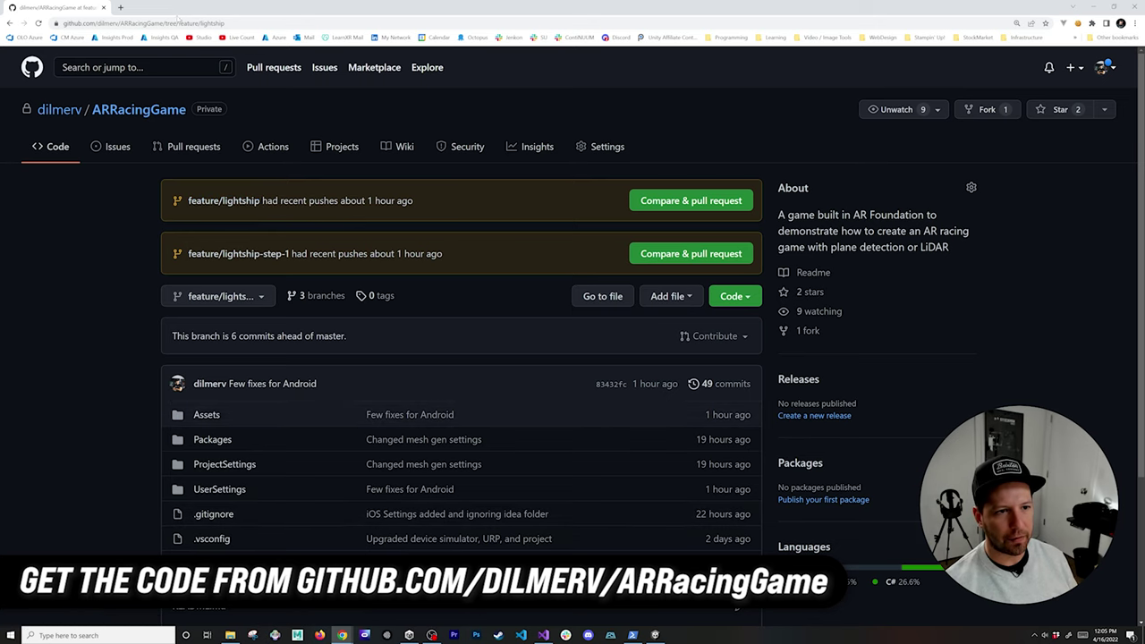
pyautogui.moveTo(199, 22); pyautogui.dragTo(244, 22)
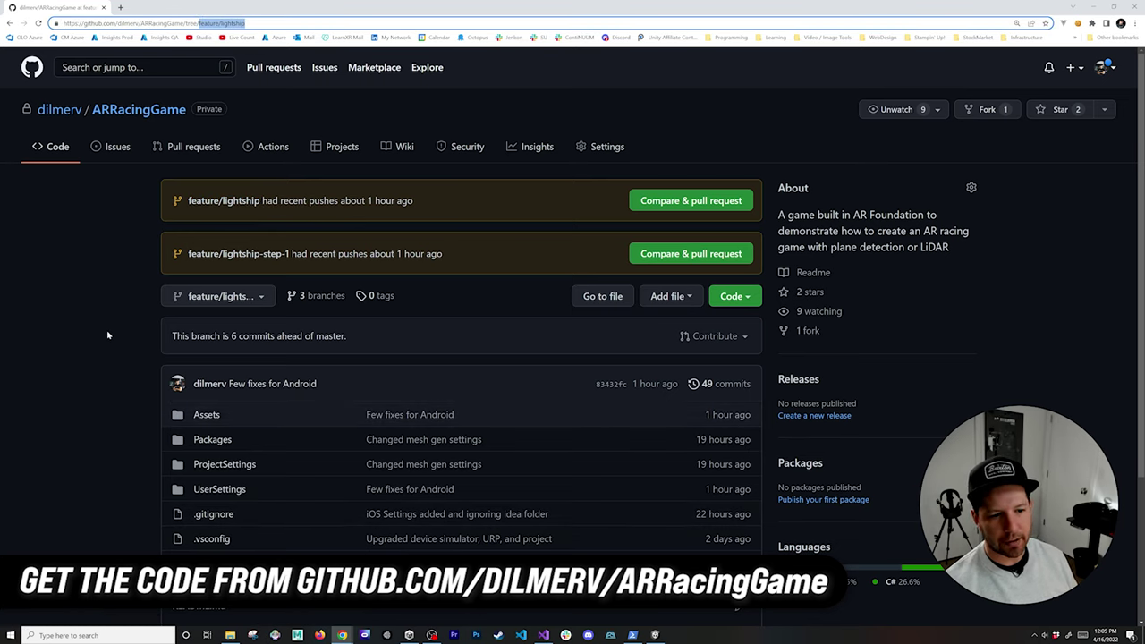